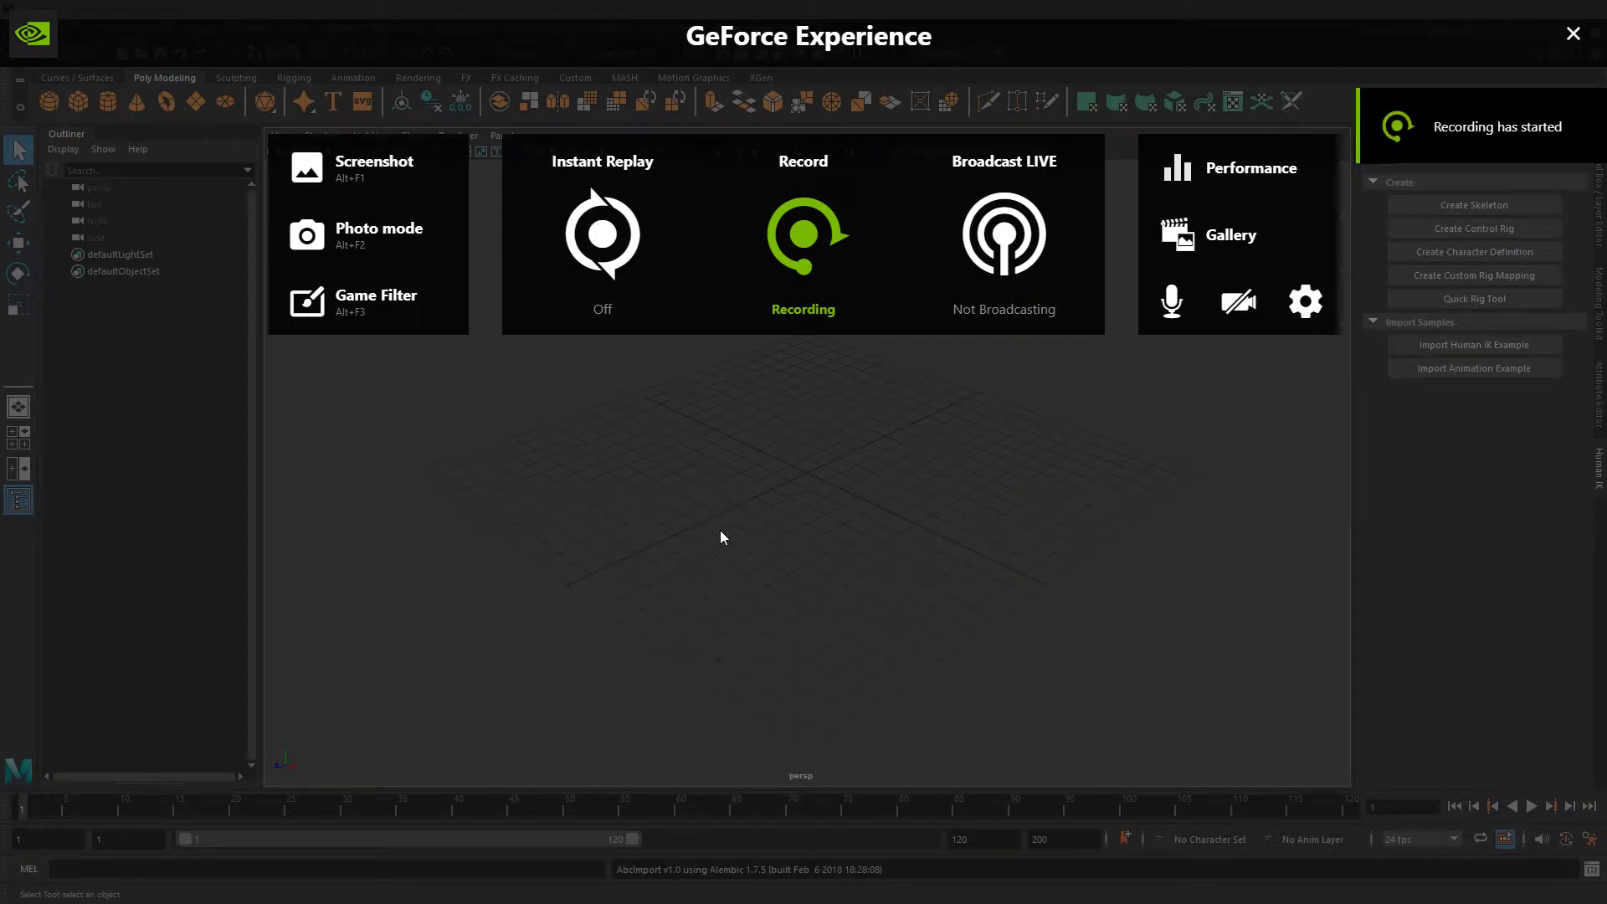
Step: Import UH-1B.obj from the F:\skinning\Huey\UH-1B folder into the empty scene
click(720, 530)
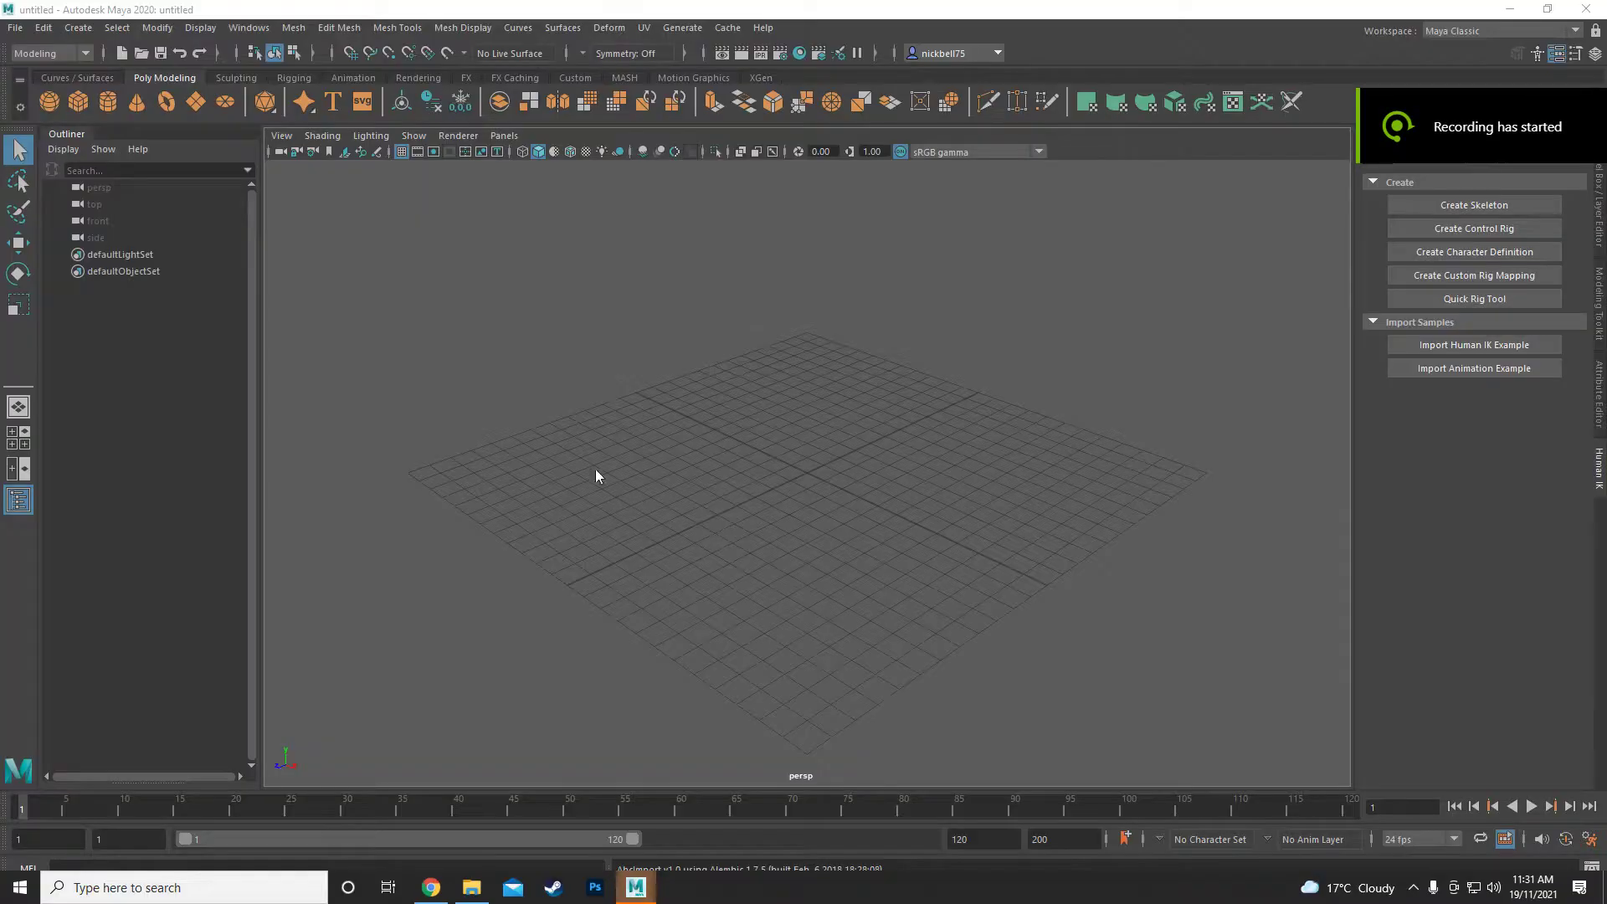
click(16, 27)
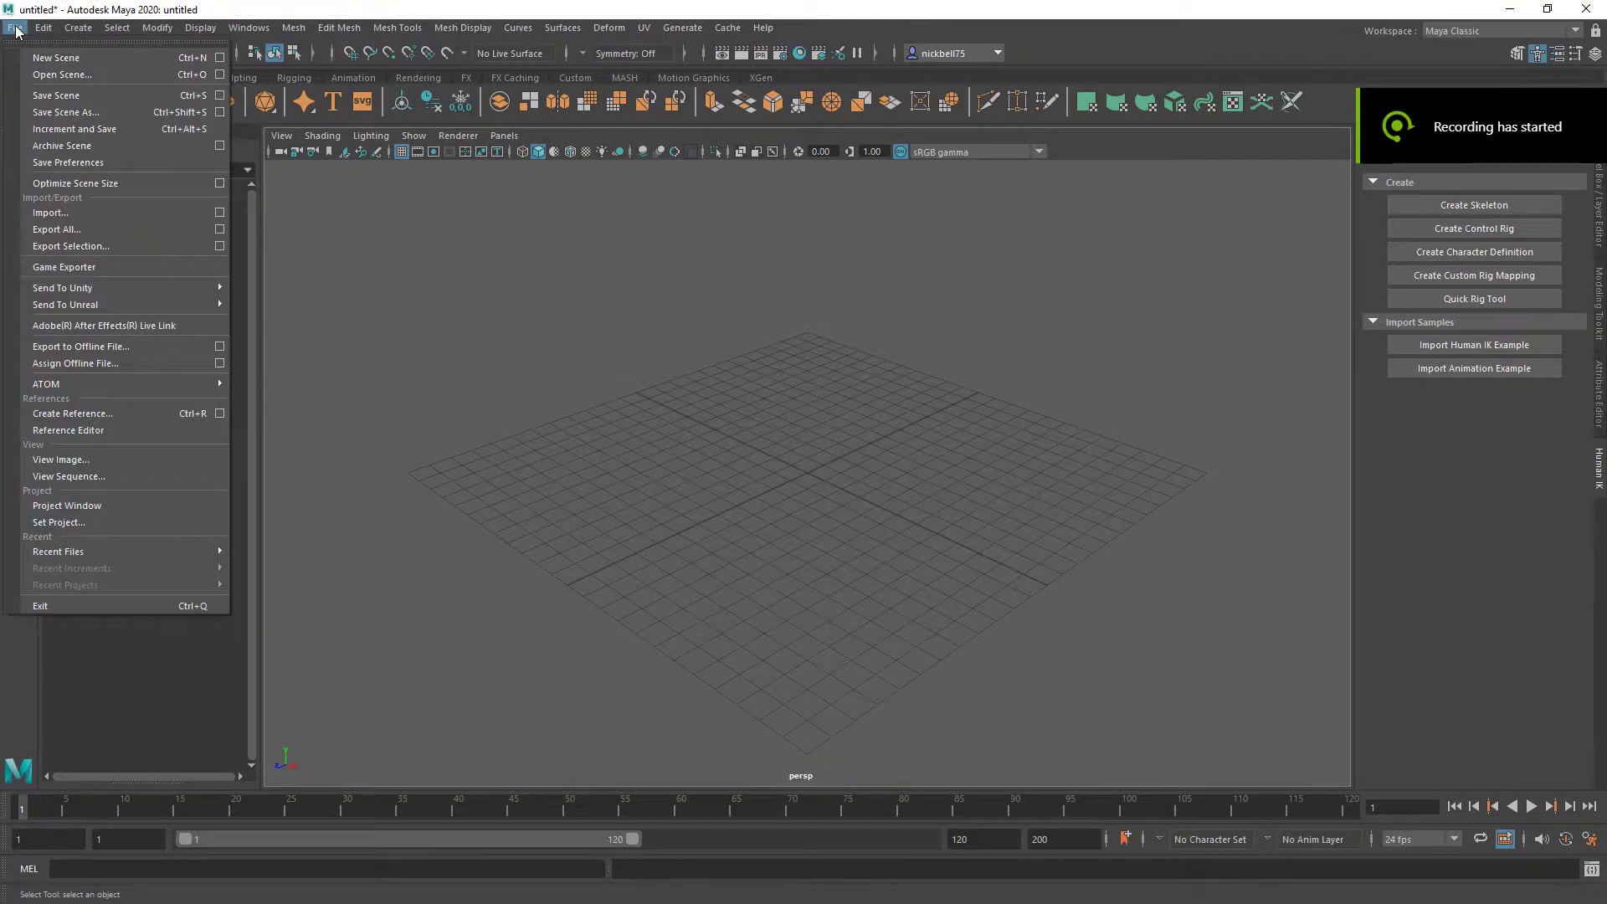
click(59, 212)
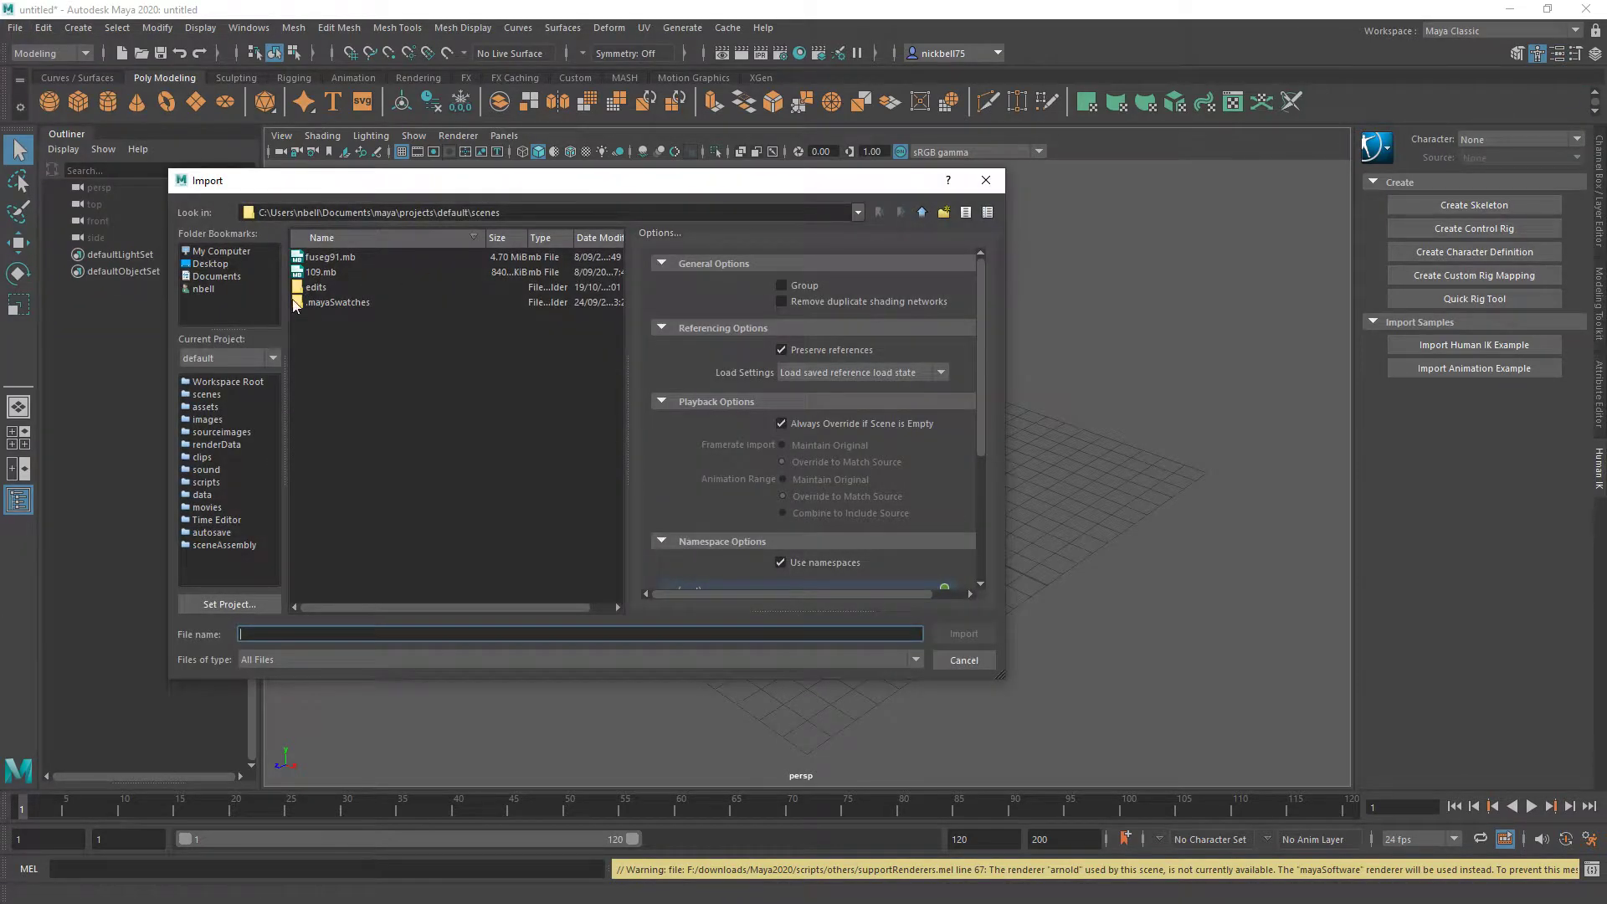
click(228, 253)
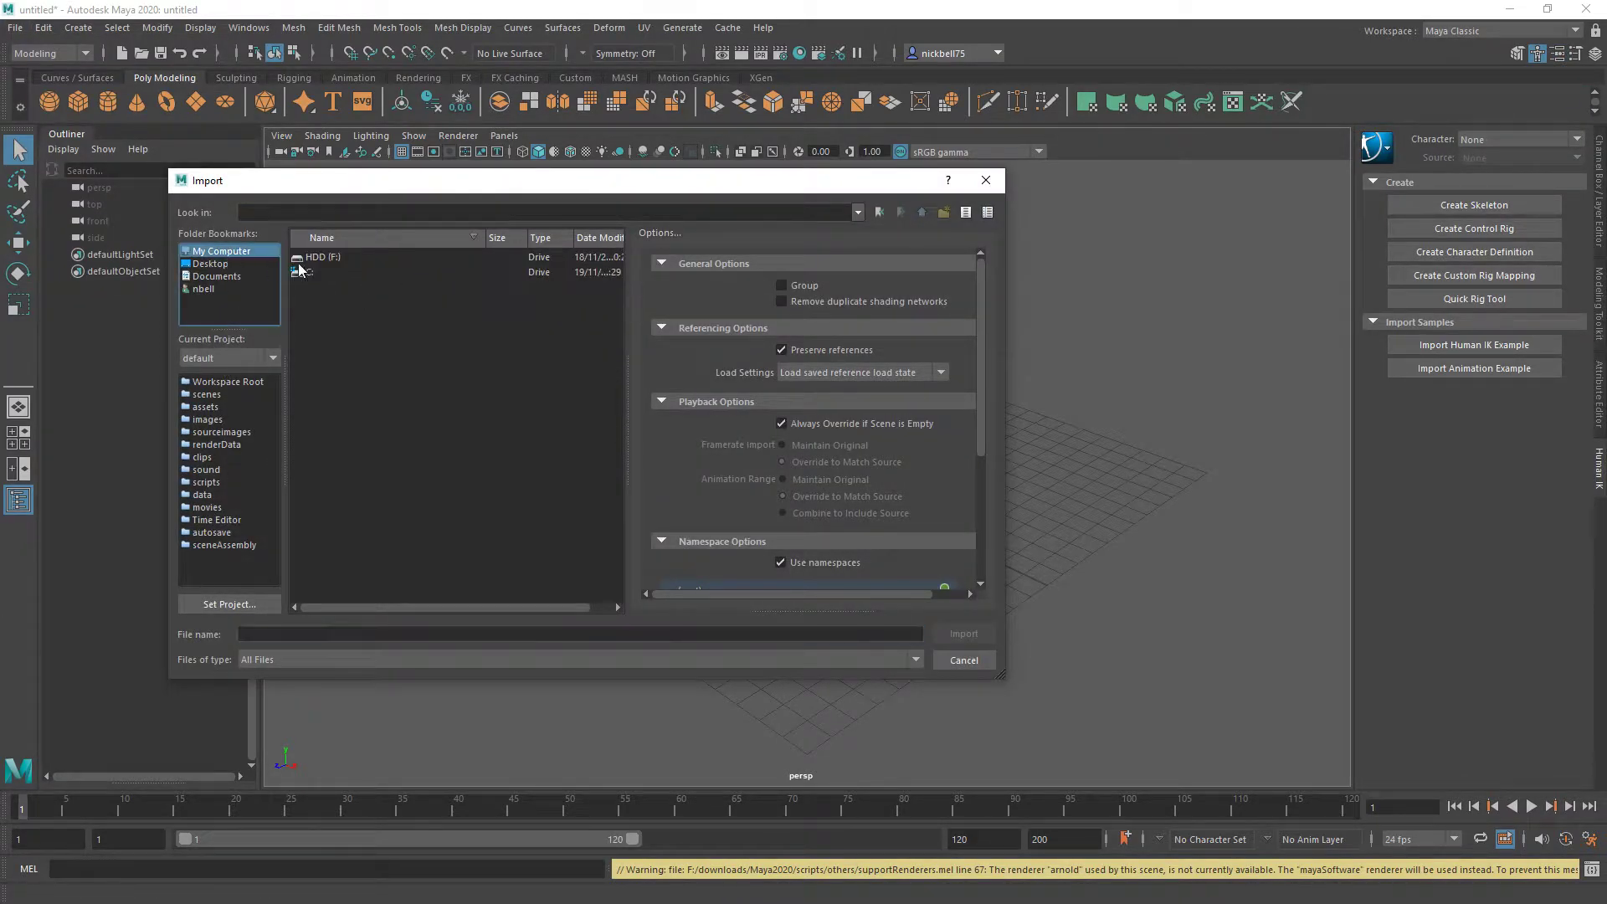
double_click(318, 272)
scroll(351, 433, down, 1)
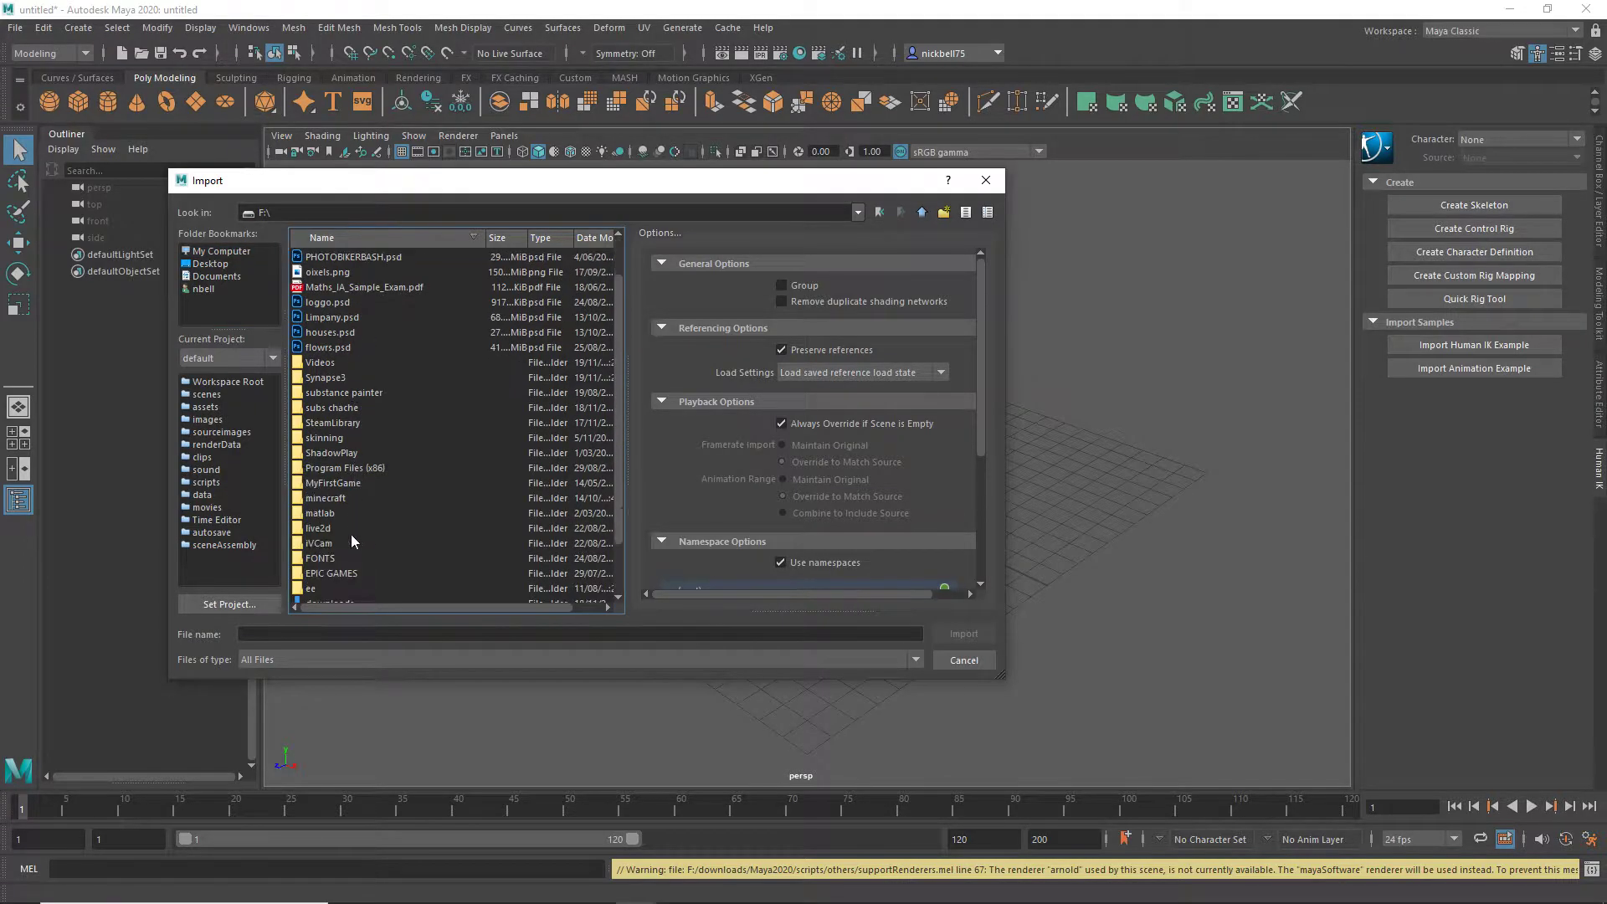
double_click(333, 437)
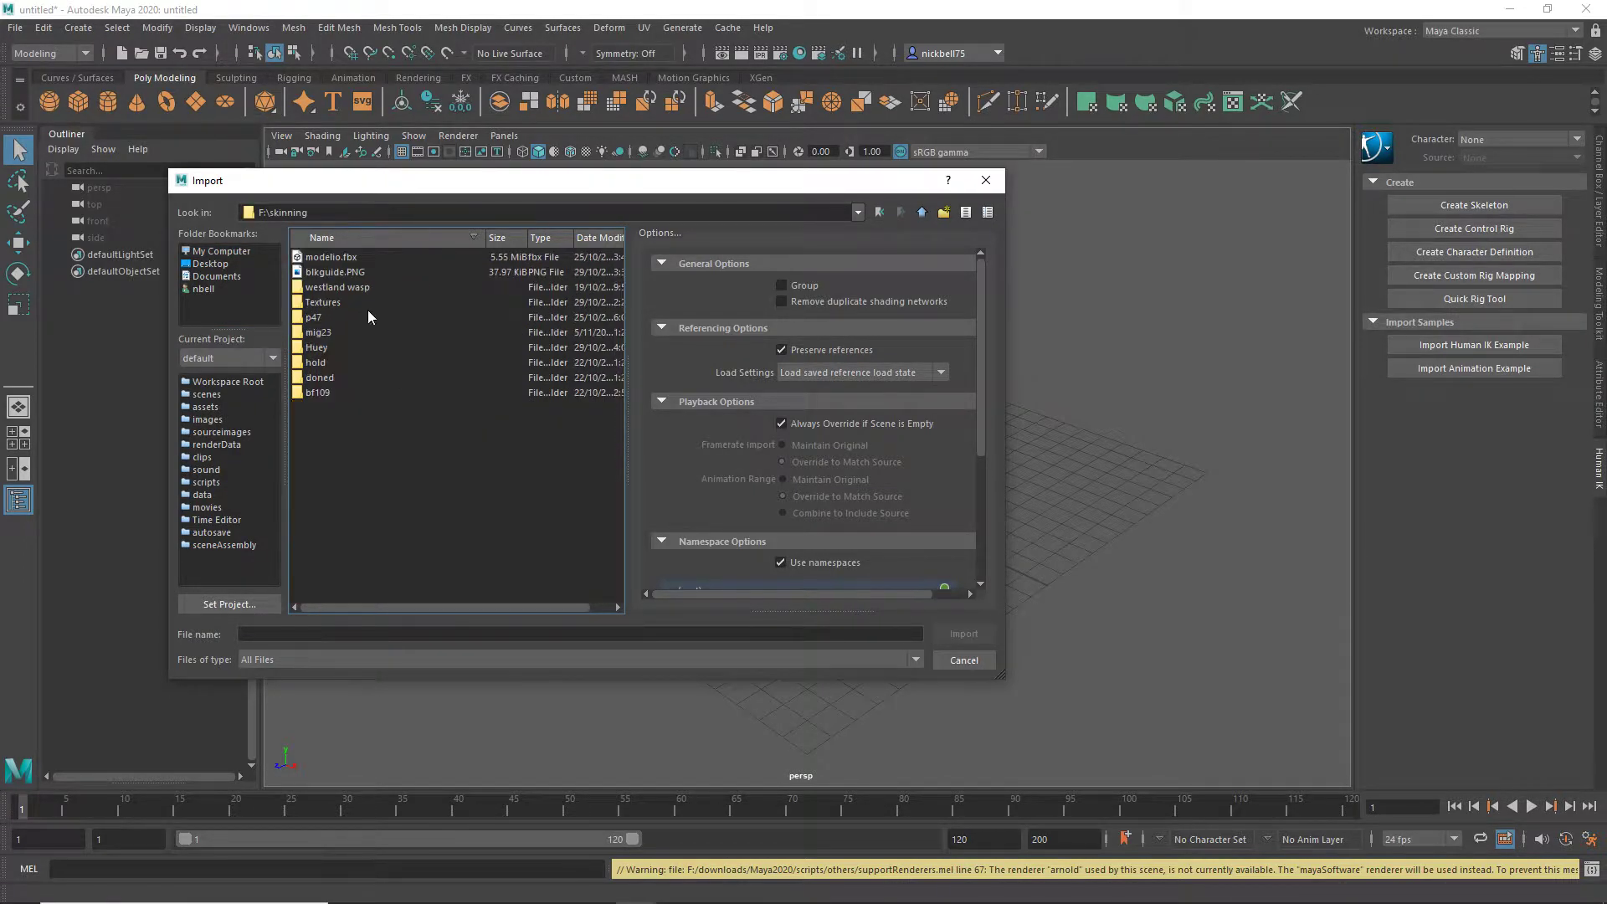
double_click(318, 347)
double_click(327, 271)
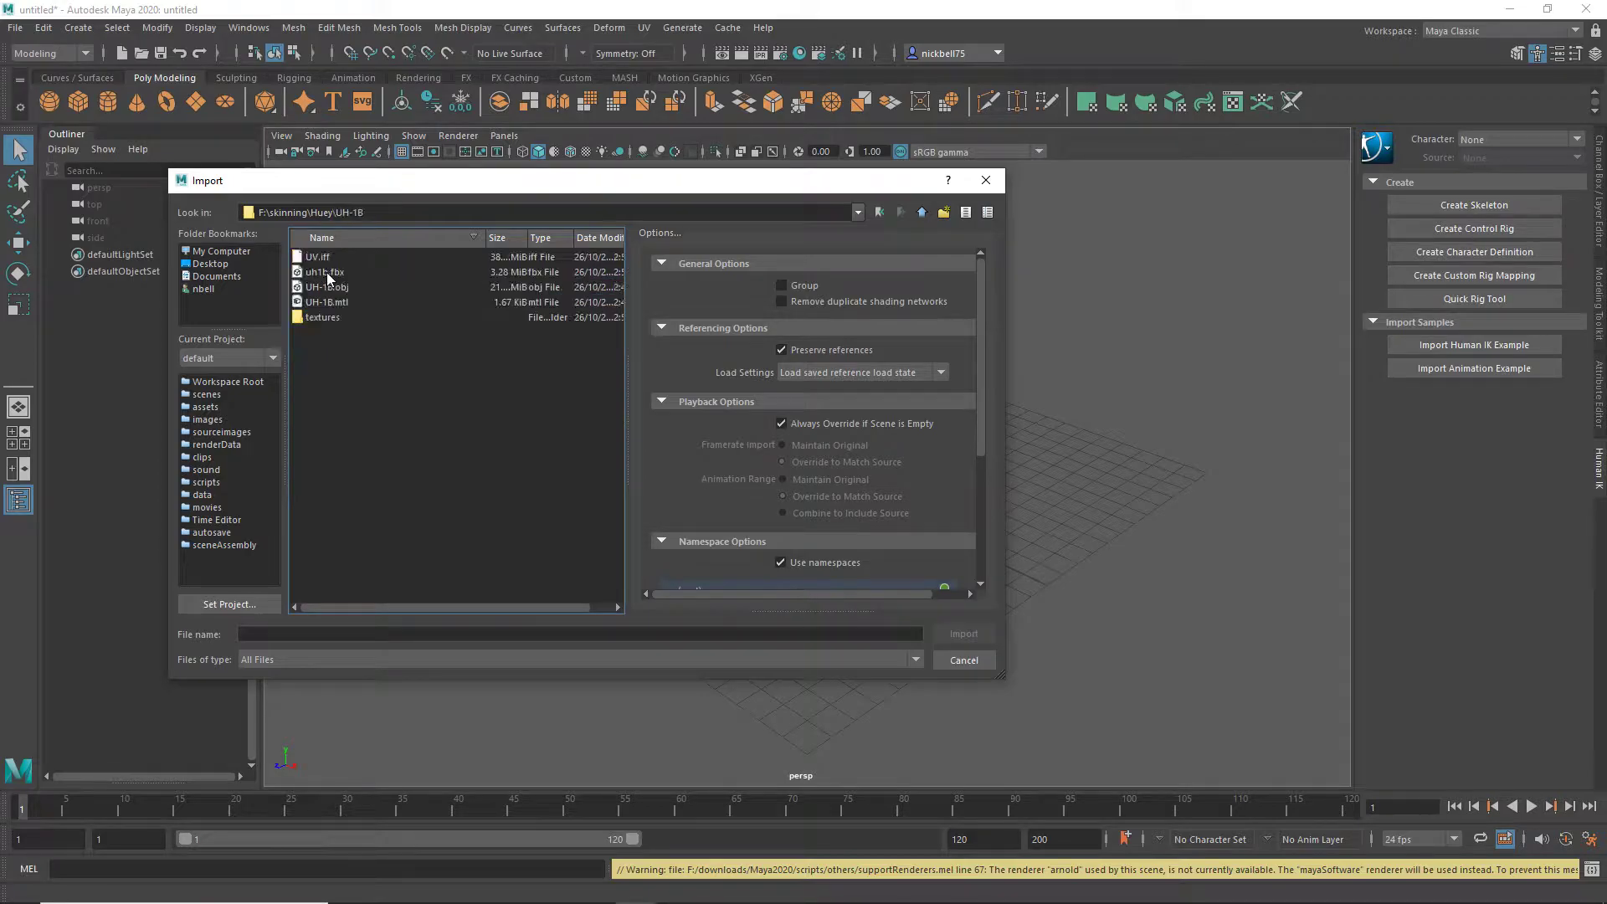
click(339, 289)
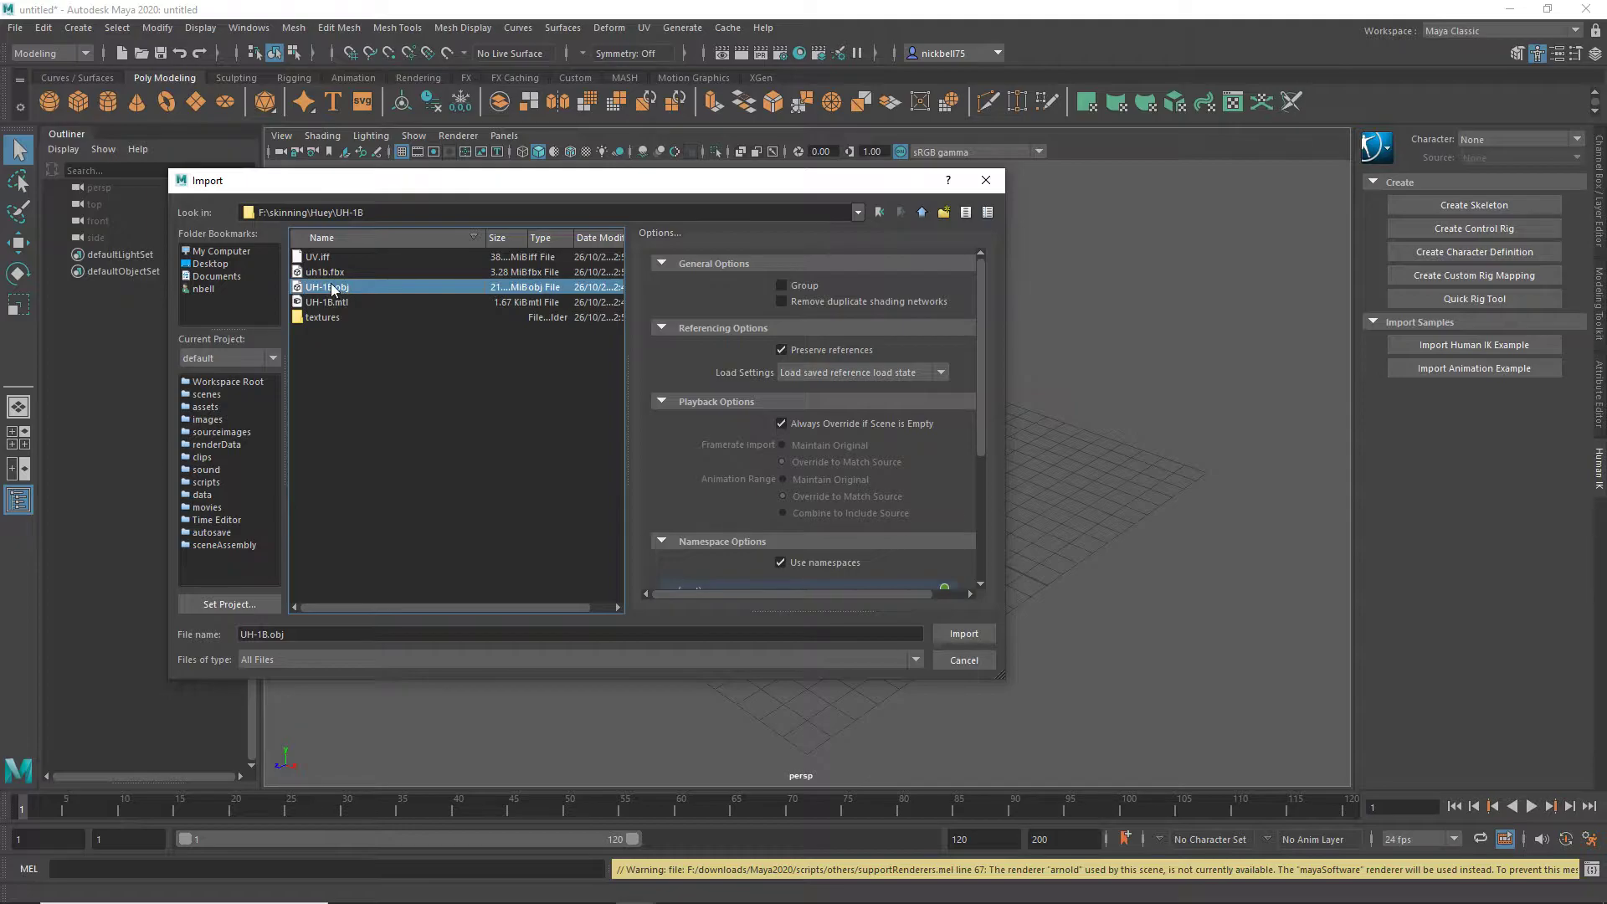
double_click(333, 289)
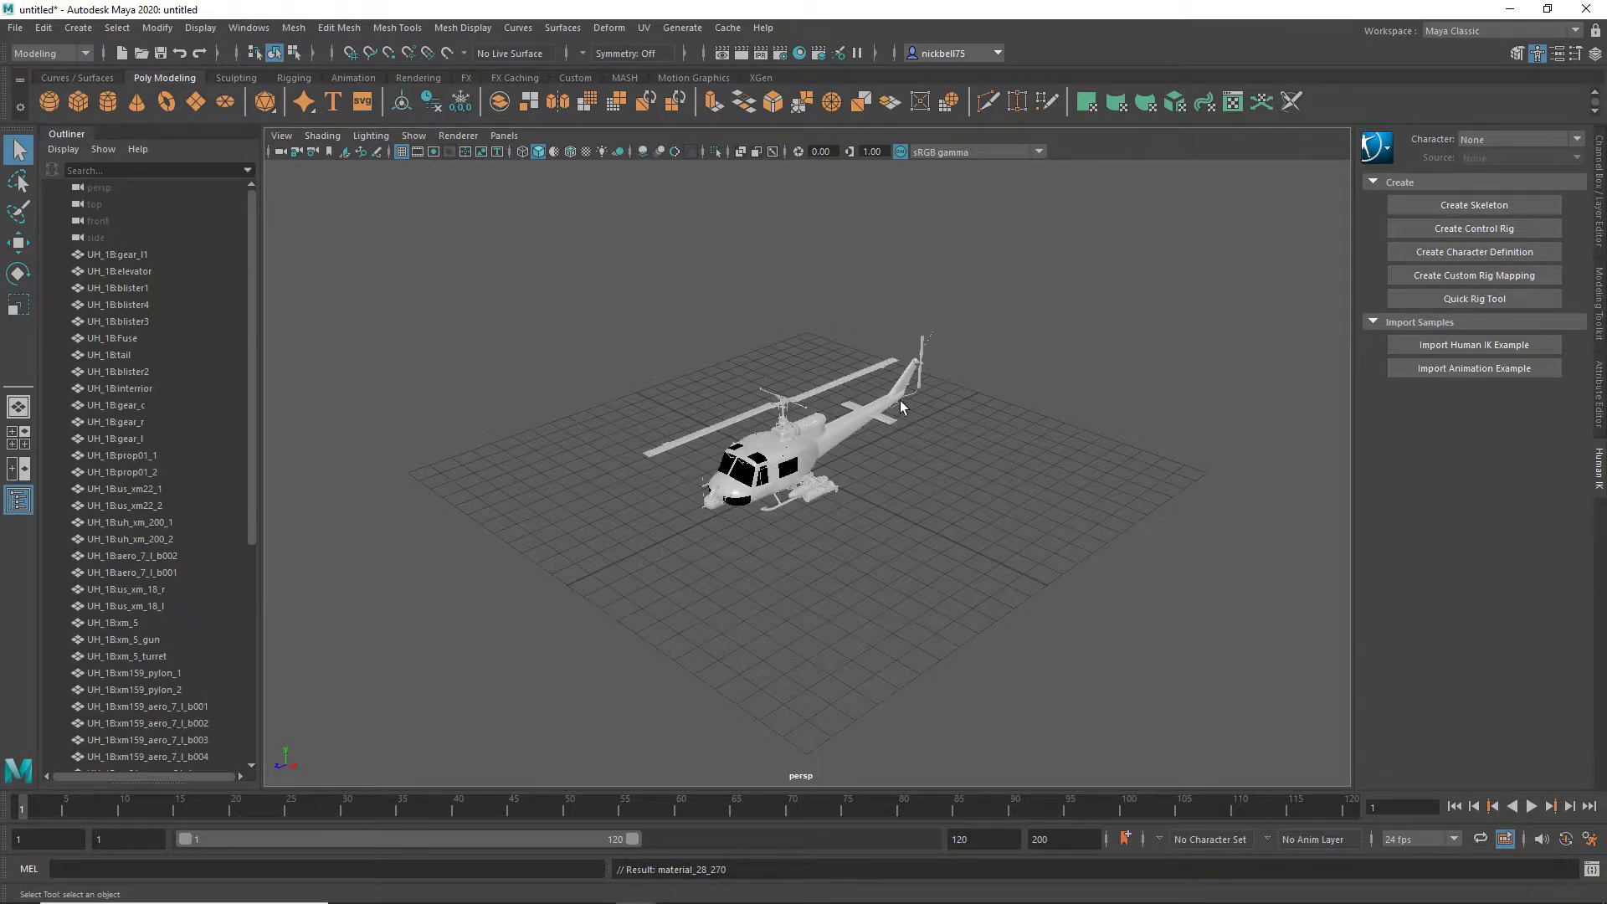
Step: Display the imported helicopter in shaded mode with texture maps in the perspective view
scroll(868, 395, down, 2)
scroll(861, 388, up, 6)
key(6)
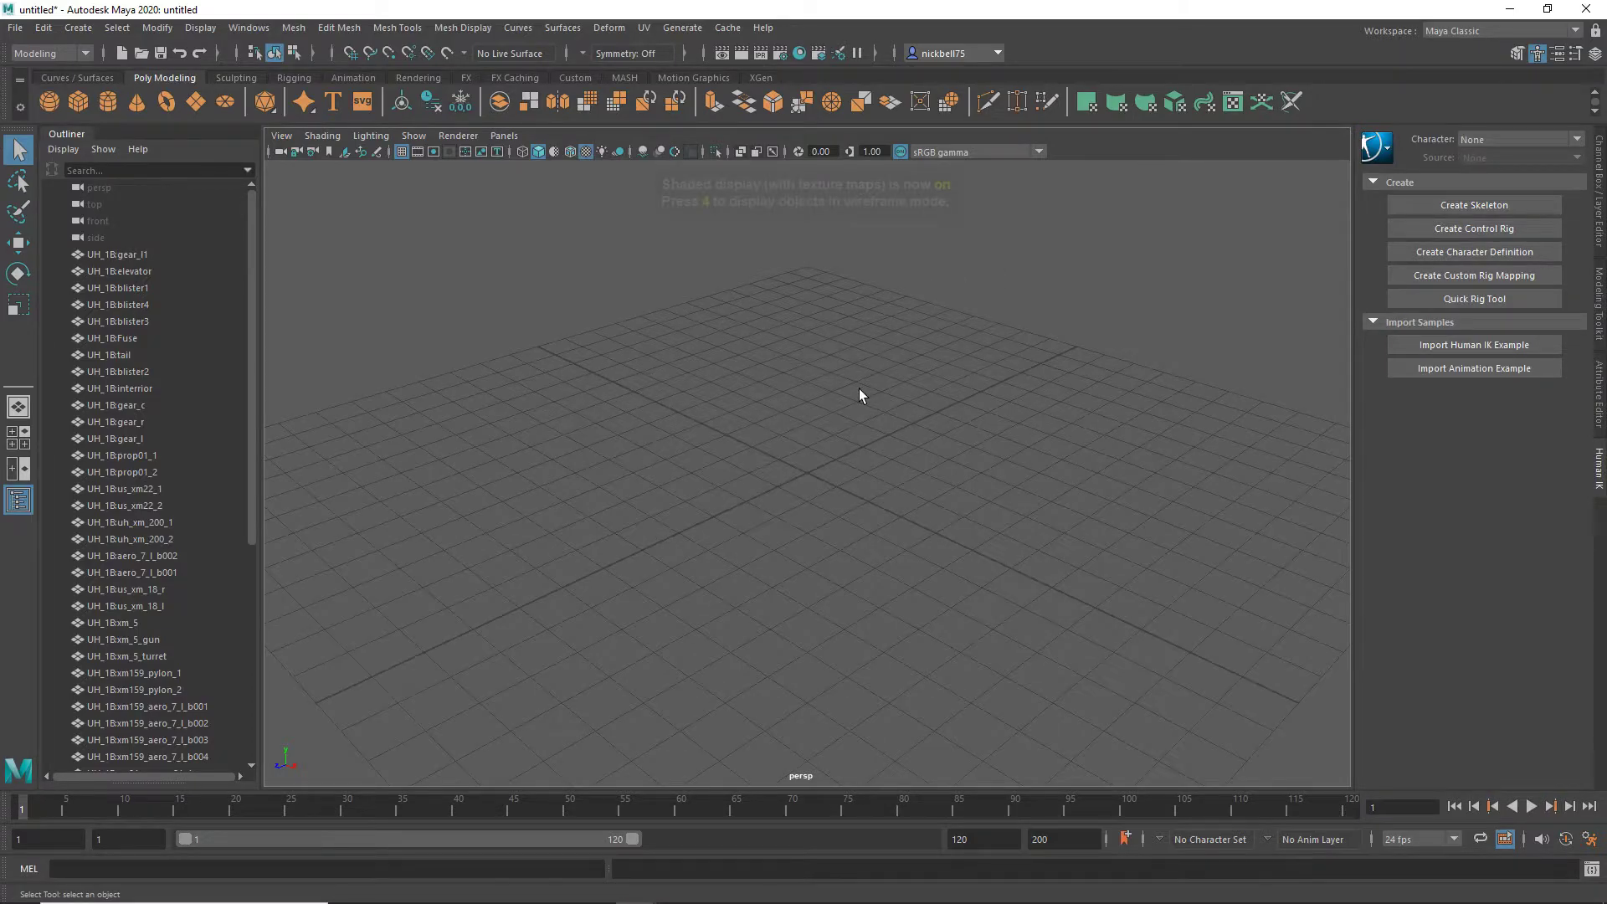
scroll(859, 388, down, 5)
scroll(825, 419, up, 2)
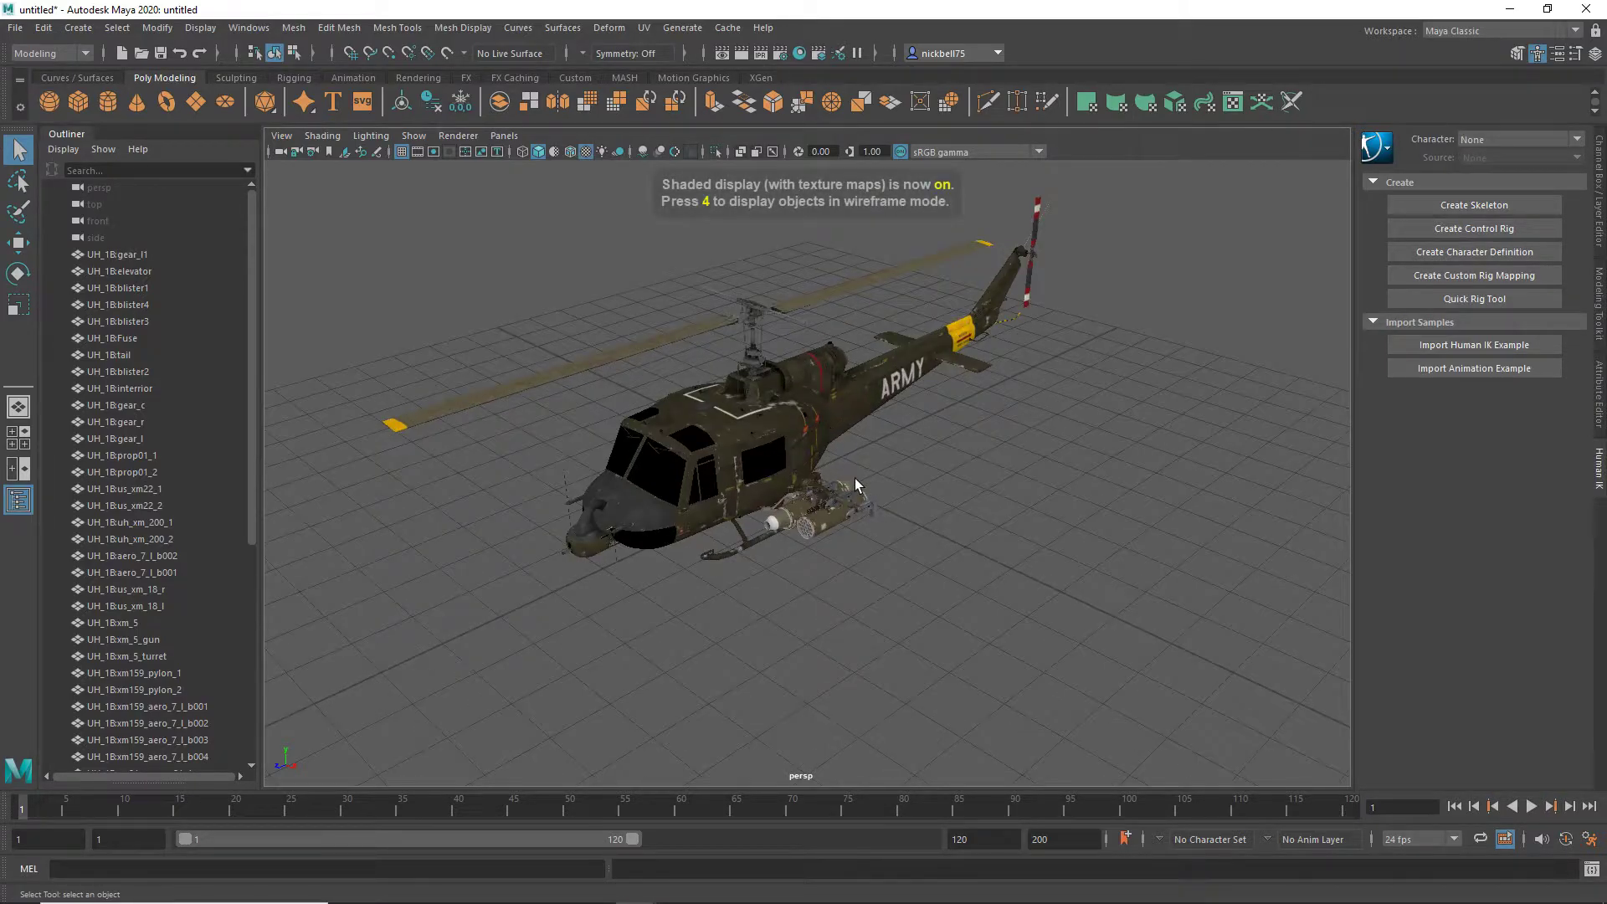
Step: In Hypershade, select the ten materials from material_21_271 up to the one before lambert1 and select the objects using them
click(817, 54)
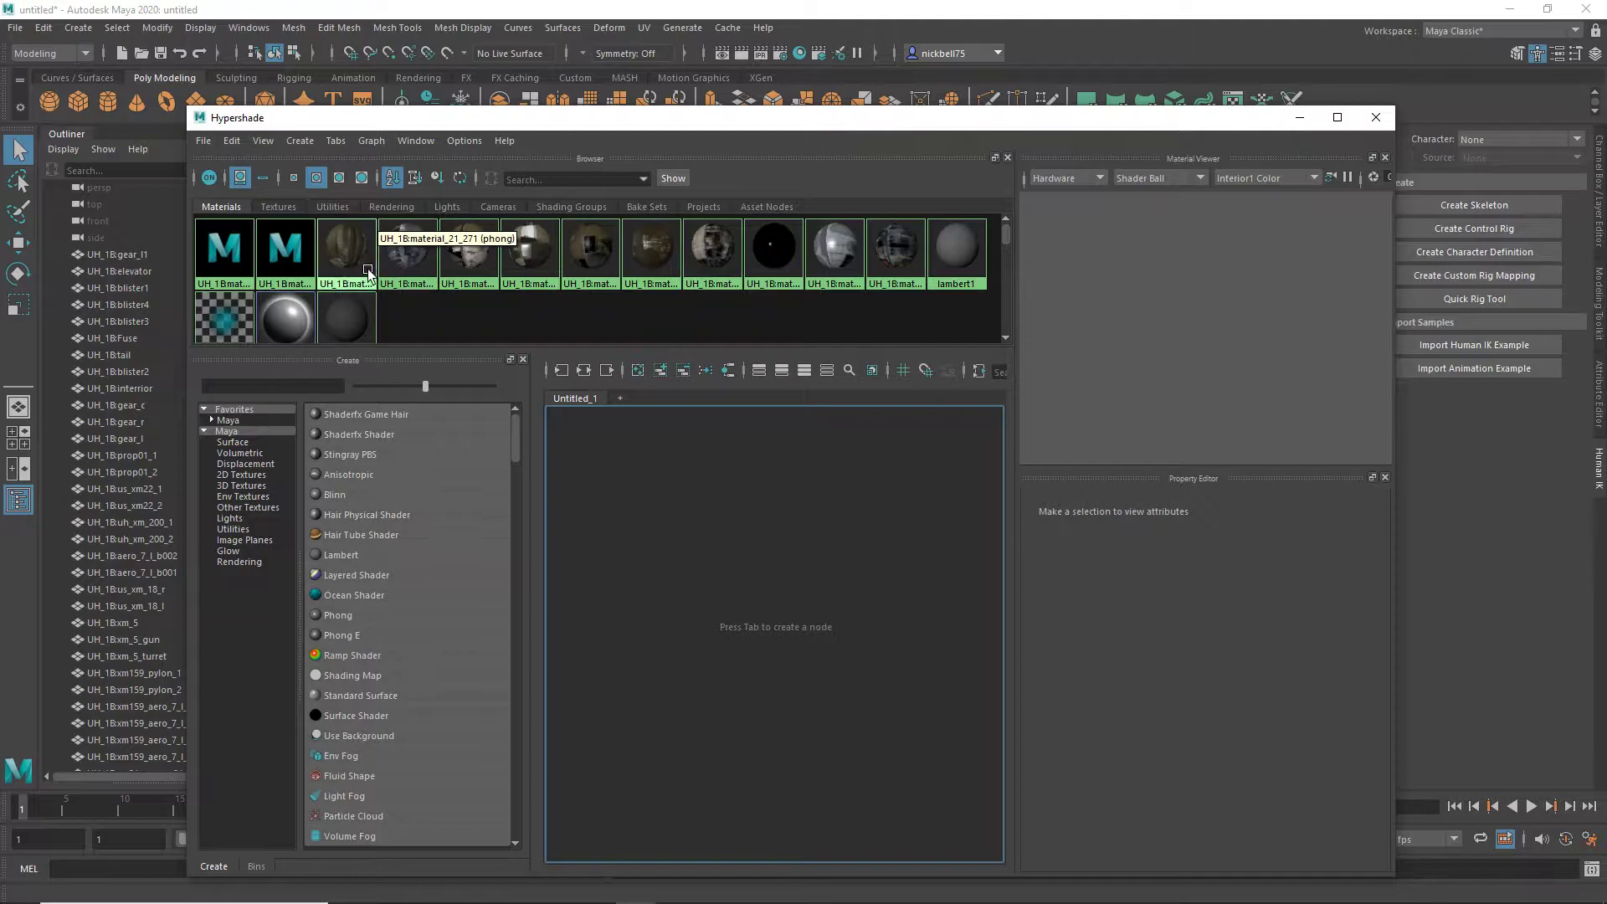
click(339, 268)
drag(465, 264, 810, 273)
shift+click(789, 277)
shift+click(836, 274)
shift+click(898, 268)
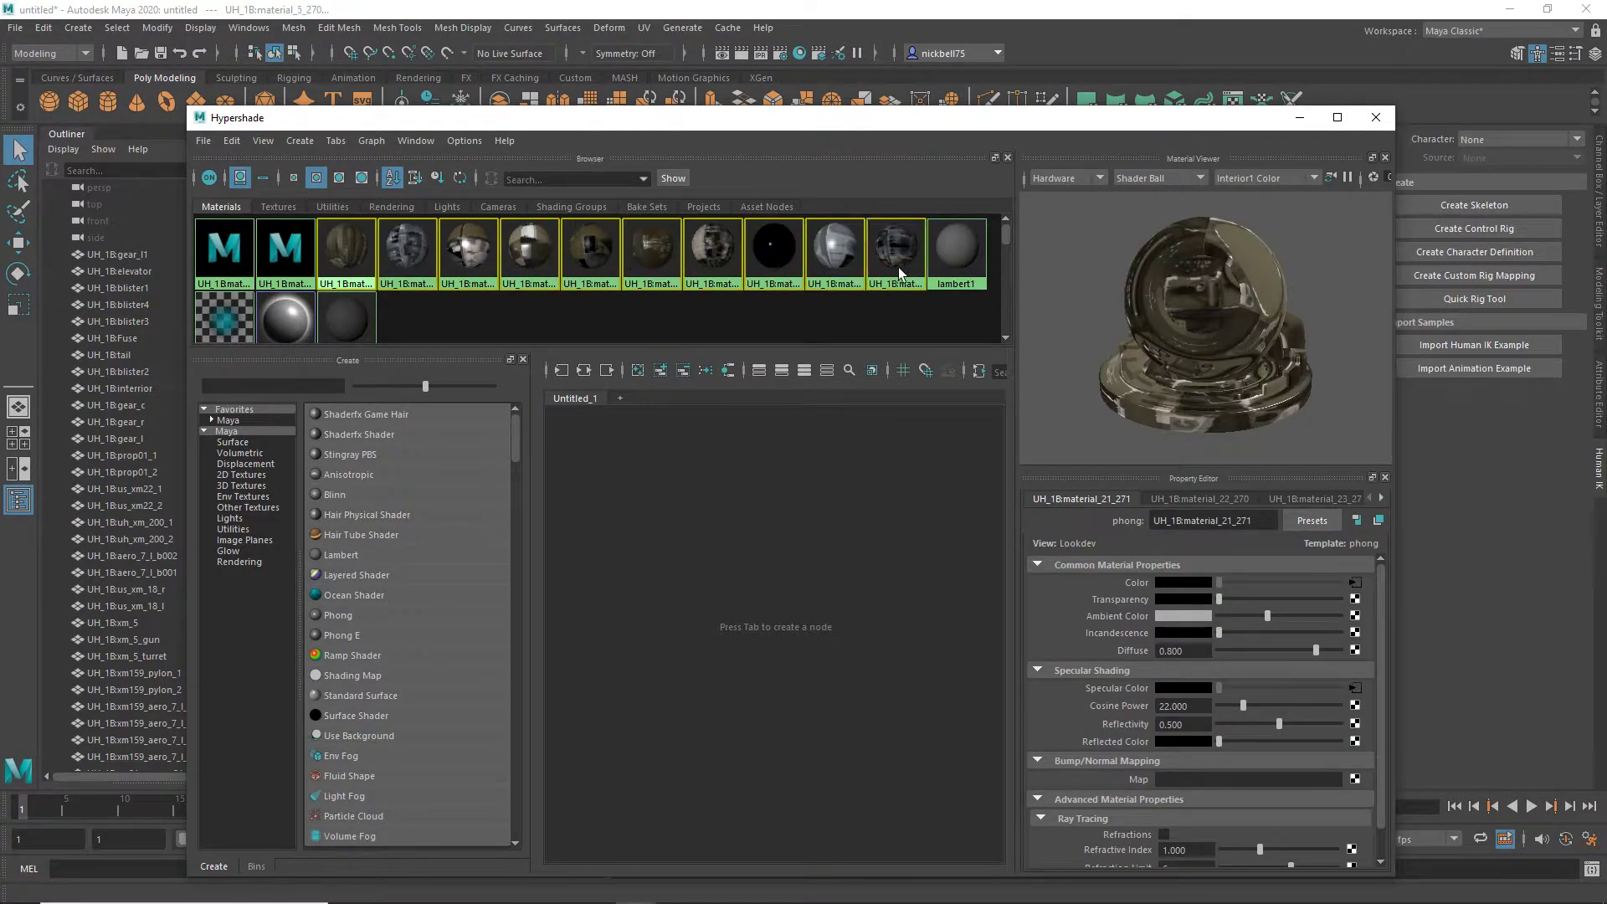
click(232, 141)
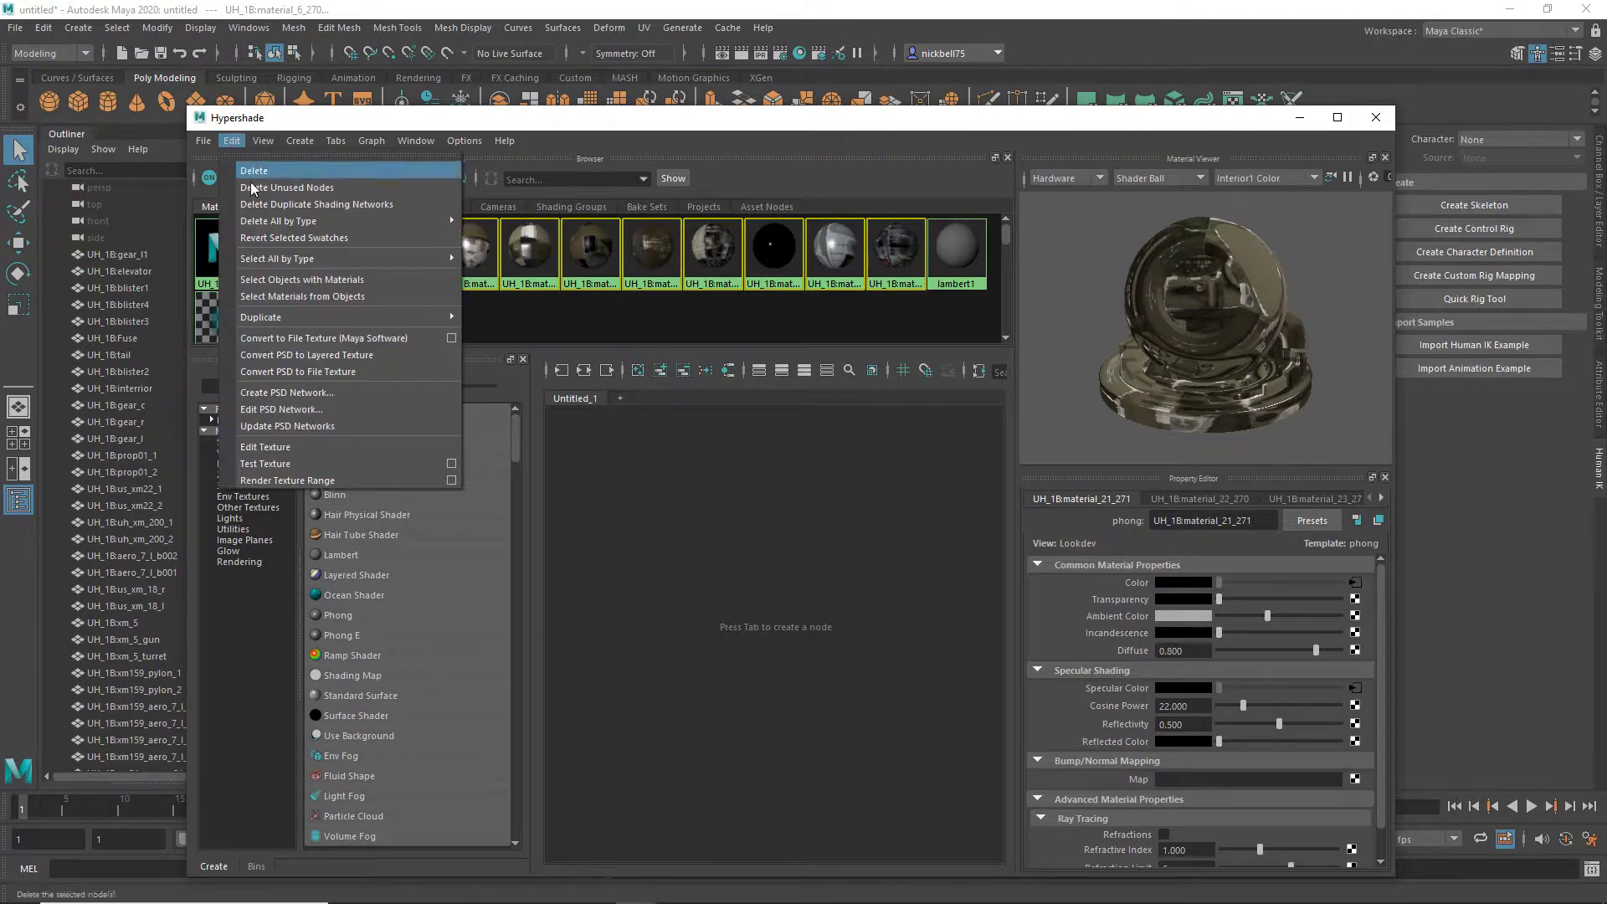
click(279, 280)
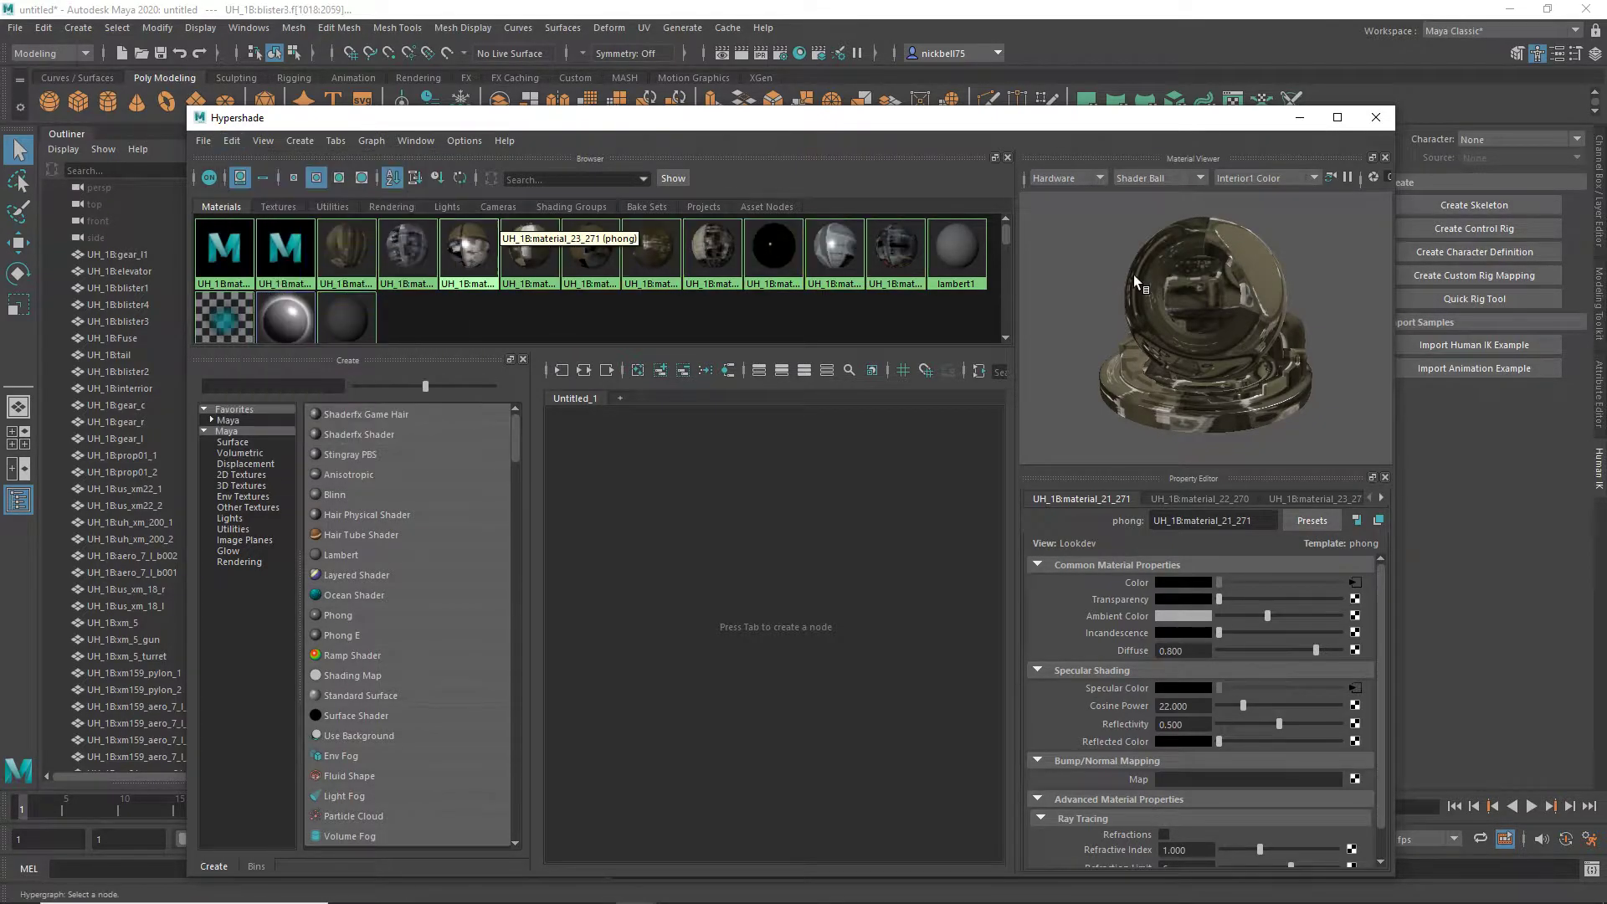
click(1375, 117)
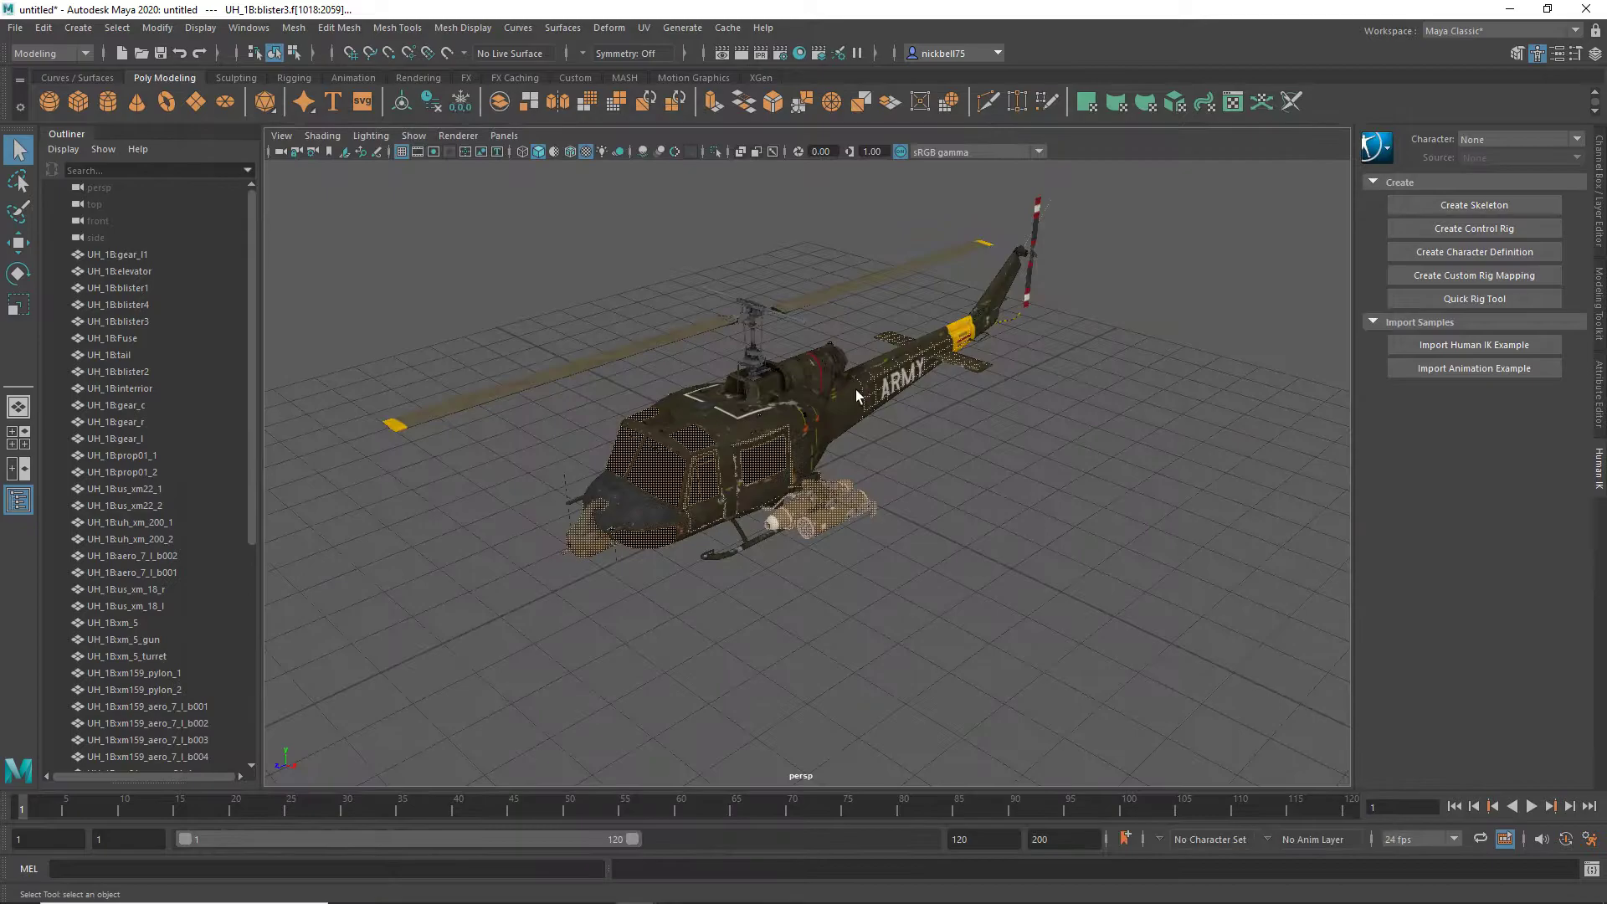
Step: Move the selected faces along X, about 8.2 cm to one side of the helicopter
alt+right_drag(624, 345, 791, 477)
alt+drag(792, 477, 826, 475)
scroll(822, 479, up, 3)
scroll(820, 483, down, 6)
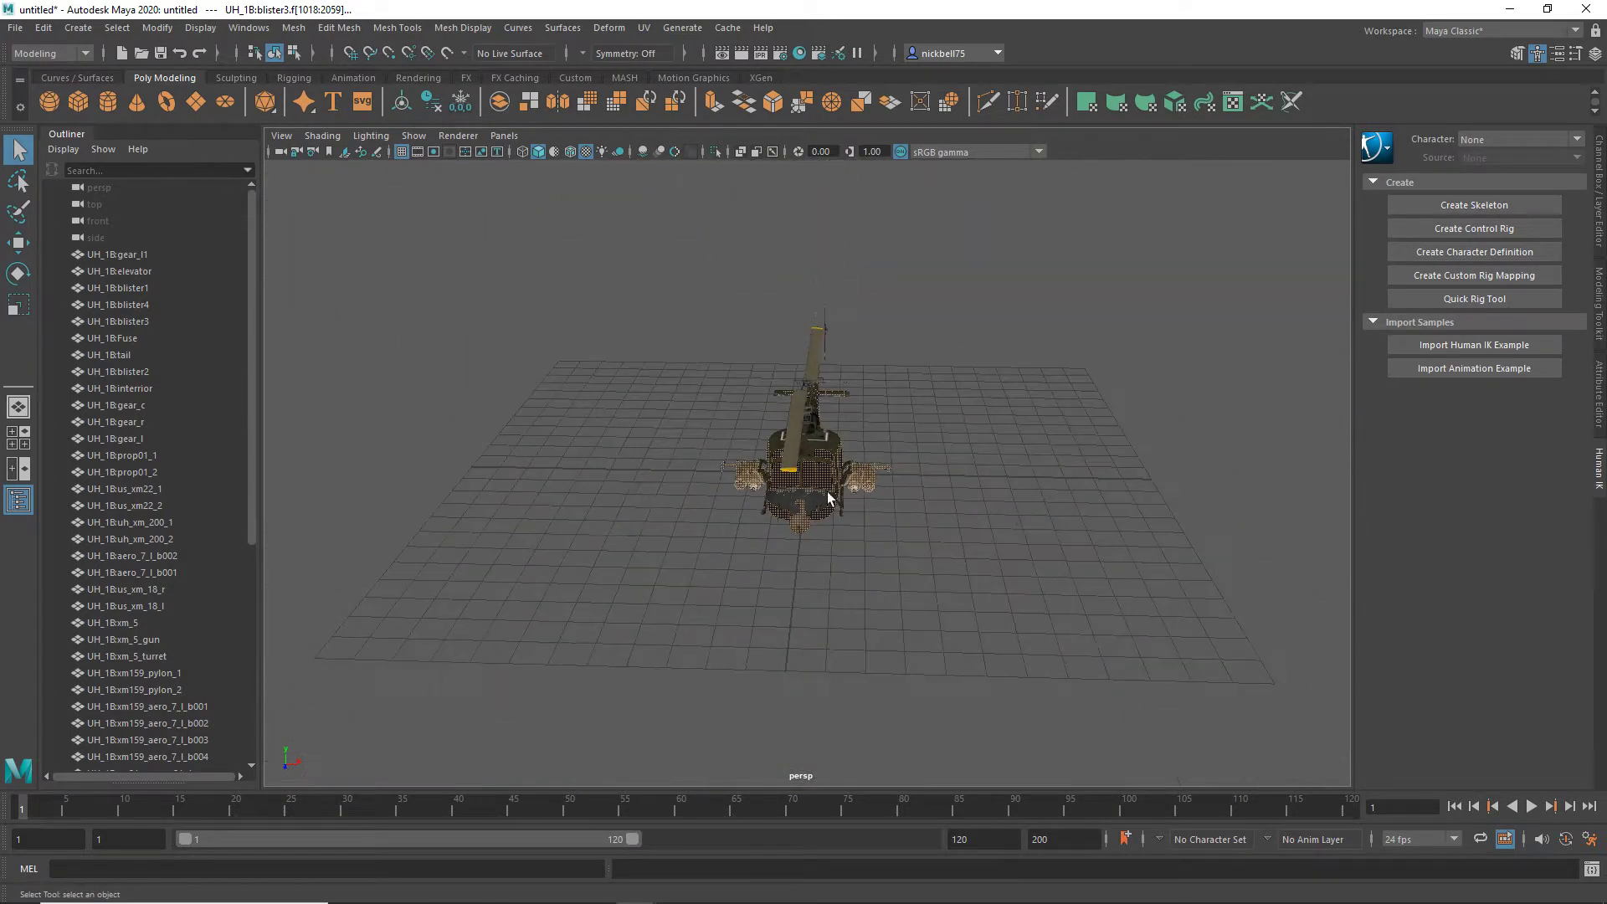
click(25, 248)
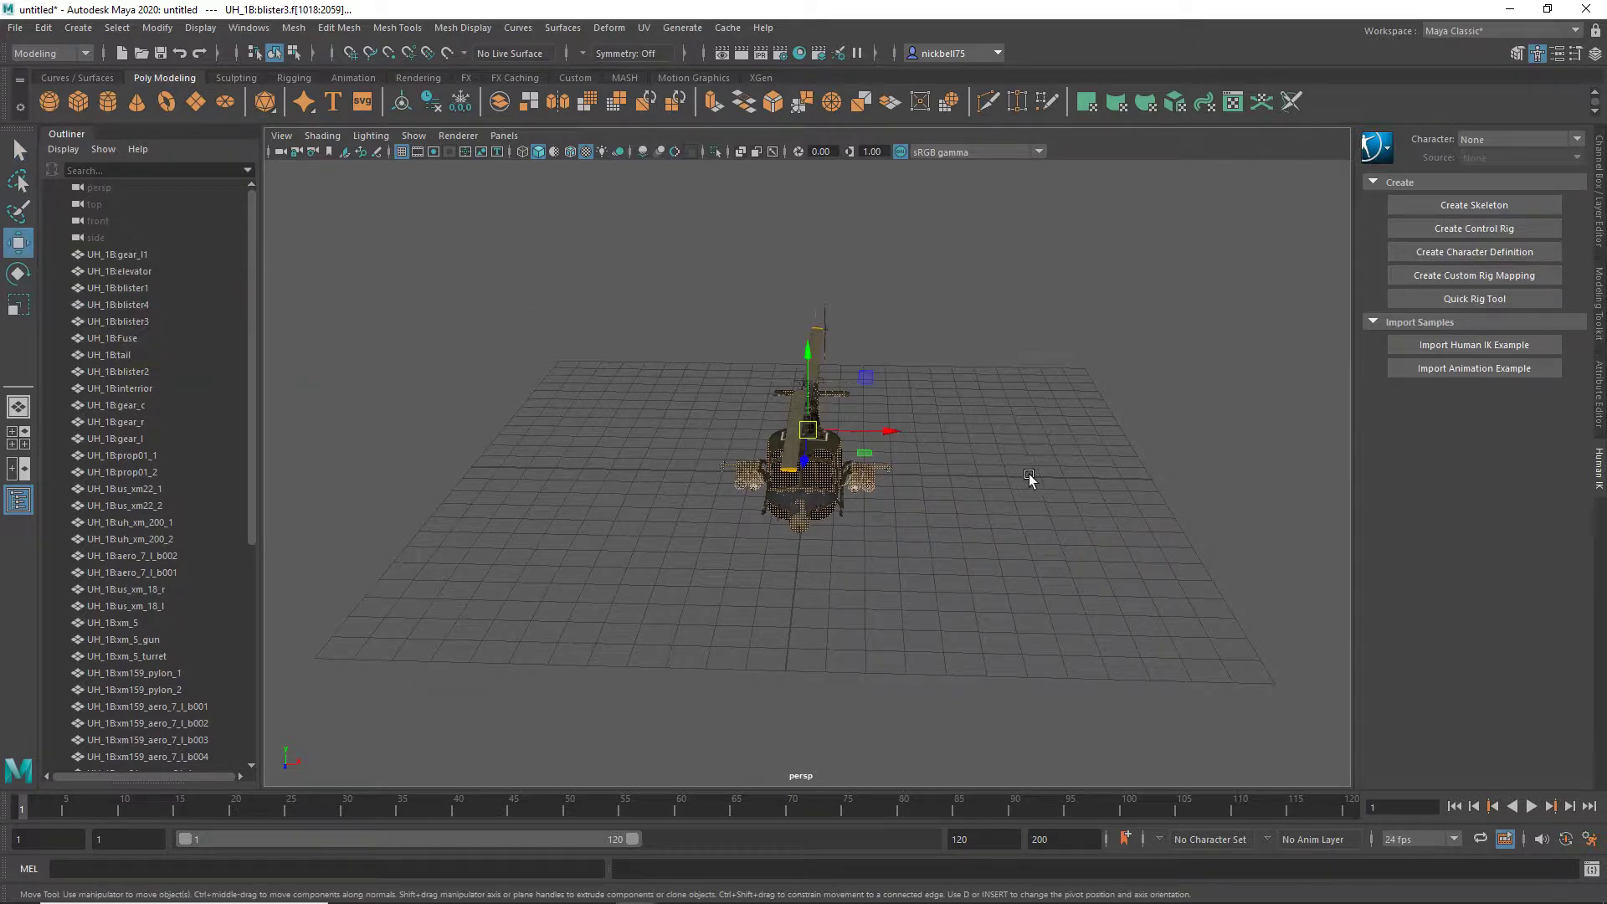
drag(902, 434, 976, 438)
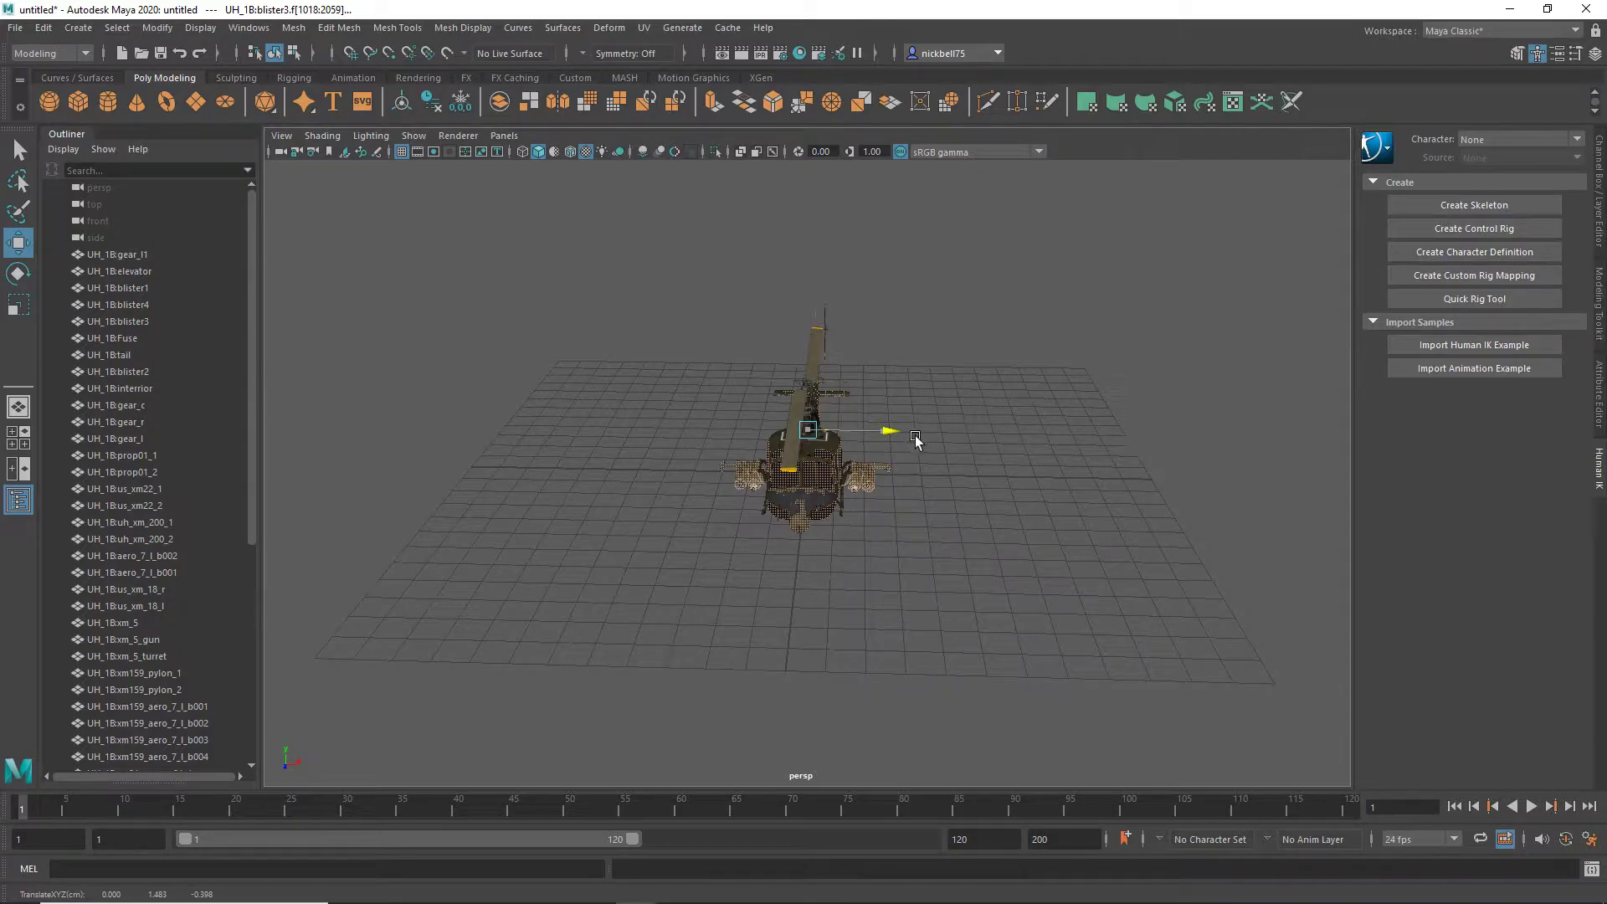
drag(907, 435, 1144, 439)
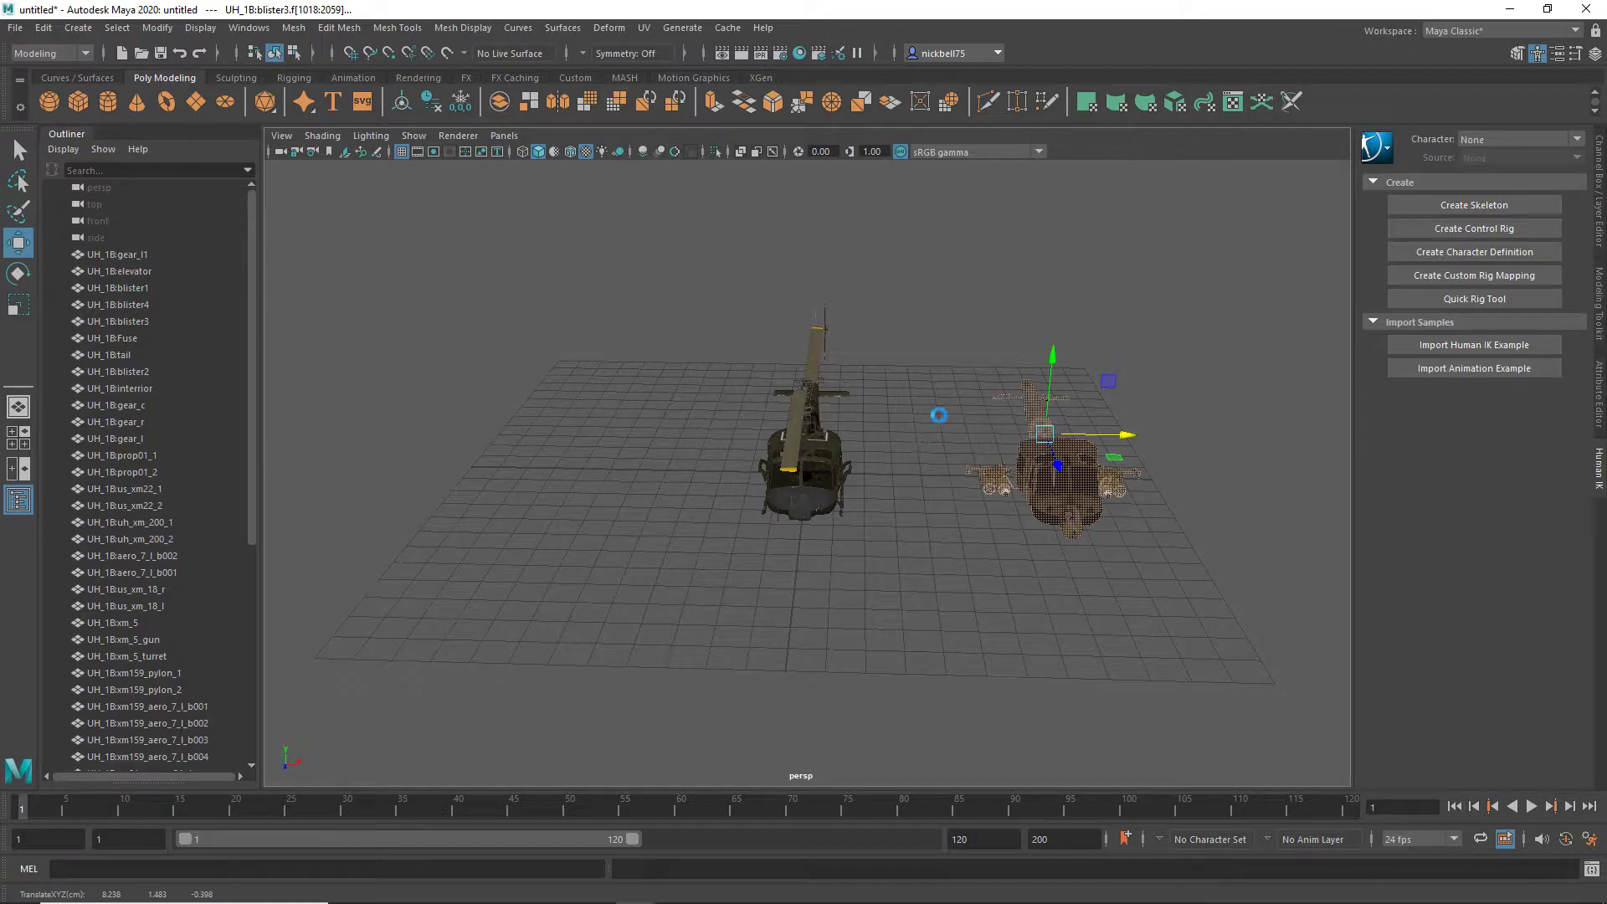
Step: Delete the faces moved beside the helicopter, along with the leftover interior and weapon objects found there
key(Delete)
drag(879, 232, 1343, 694)
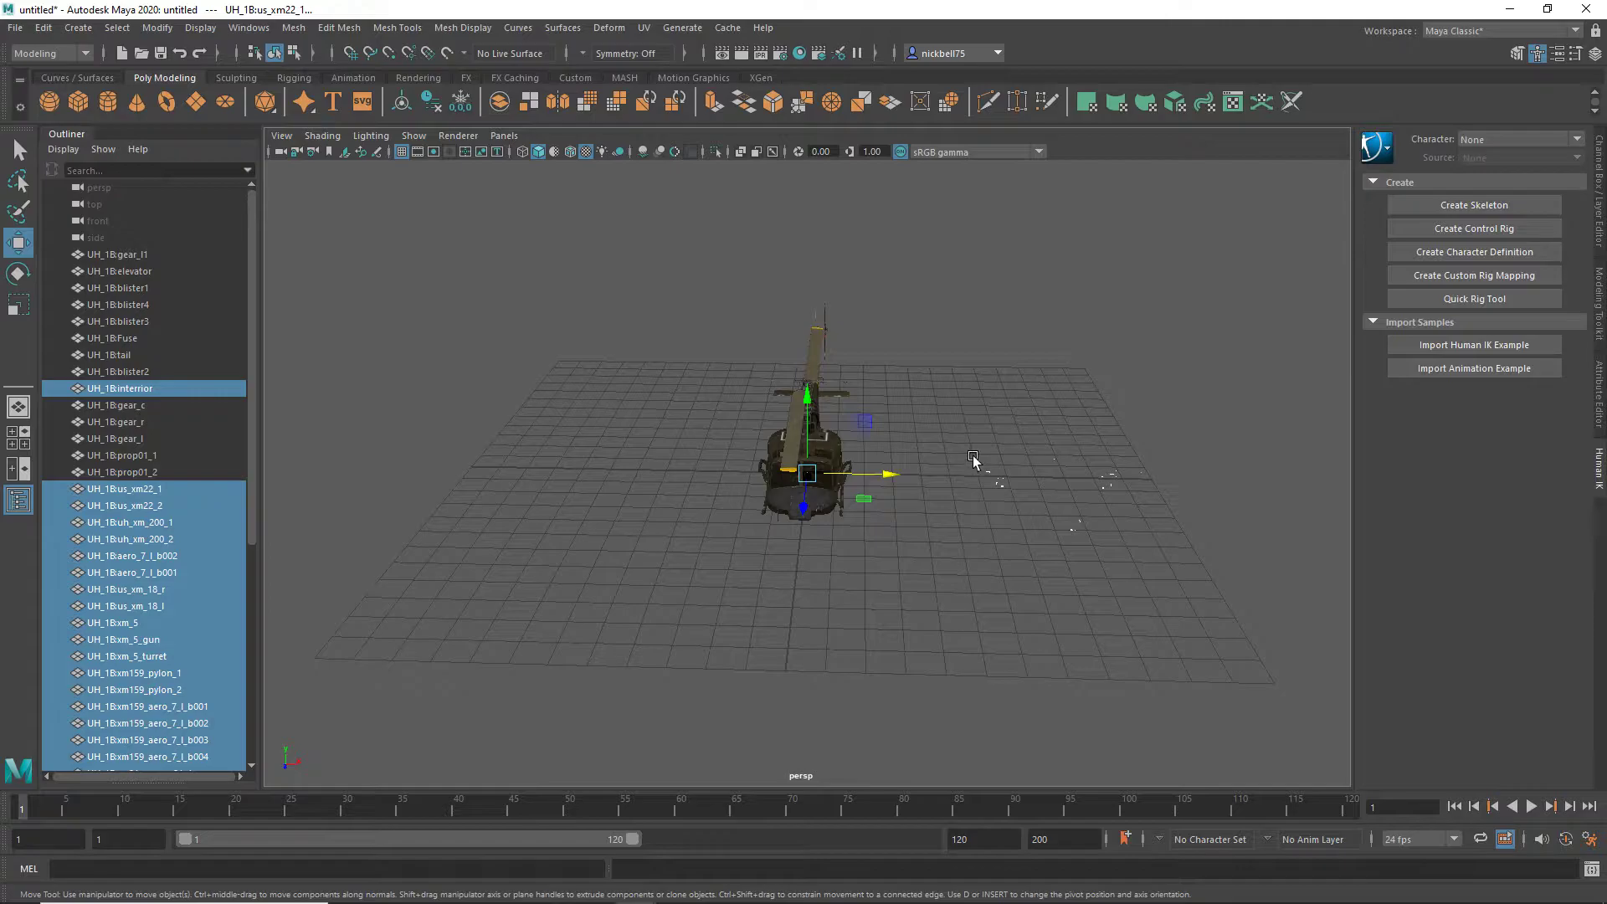
scroll(1144, 499, down, 3)
scroll(1148, 495, up, 6)
scroll(1199, 505, down, 6)
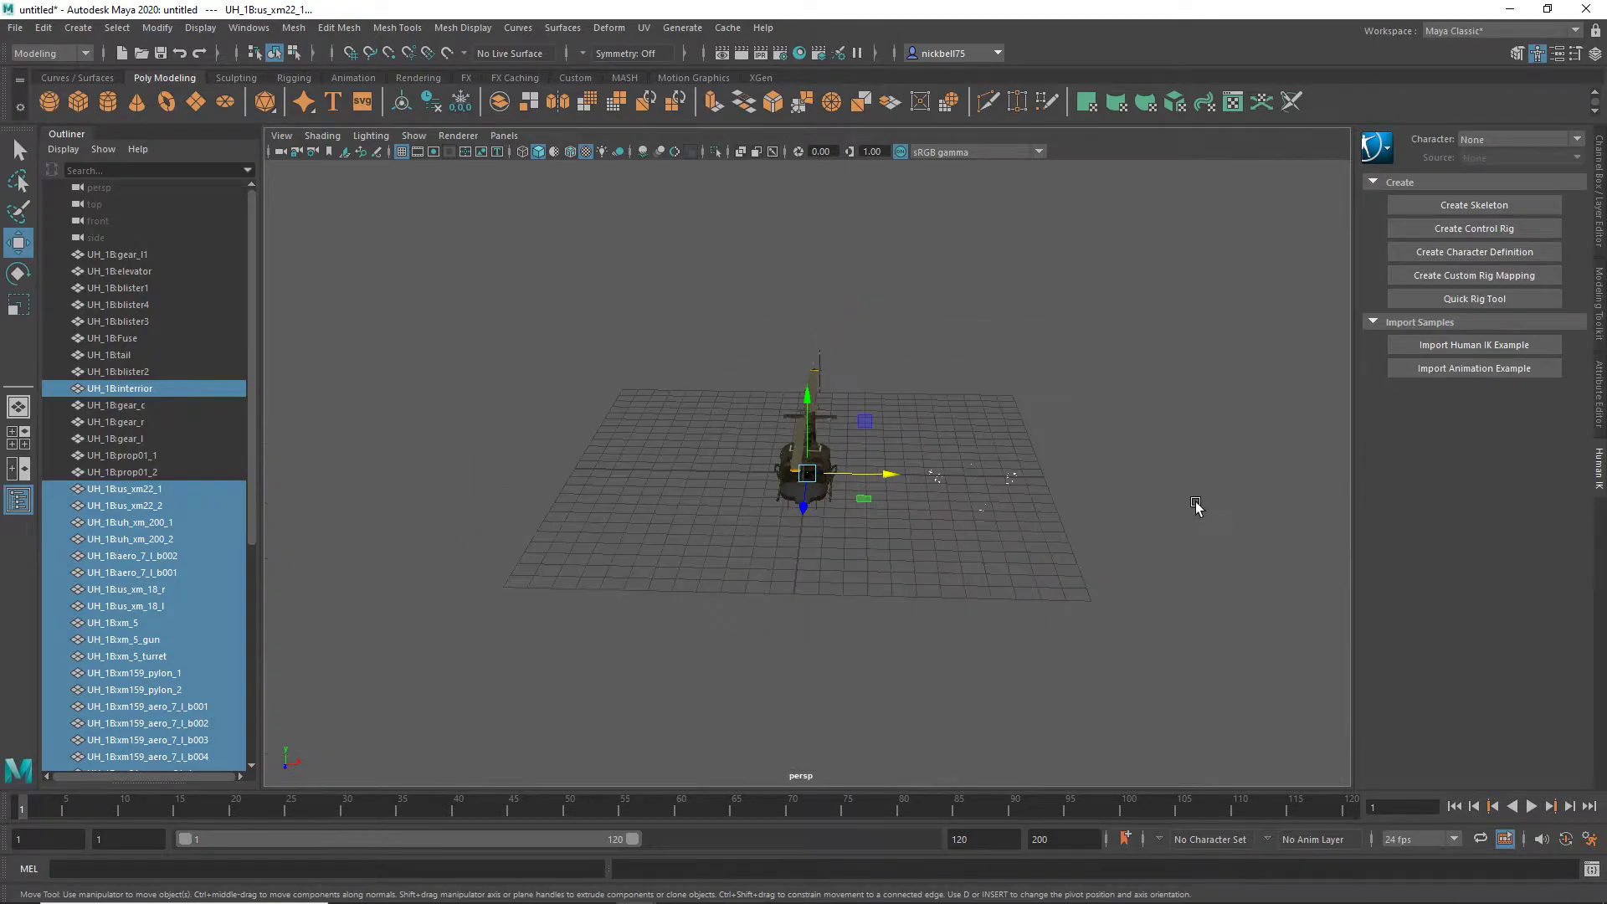
key(Delete)
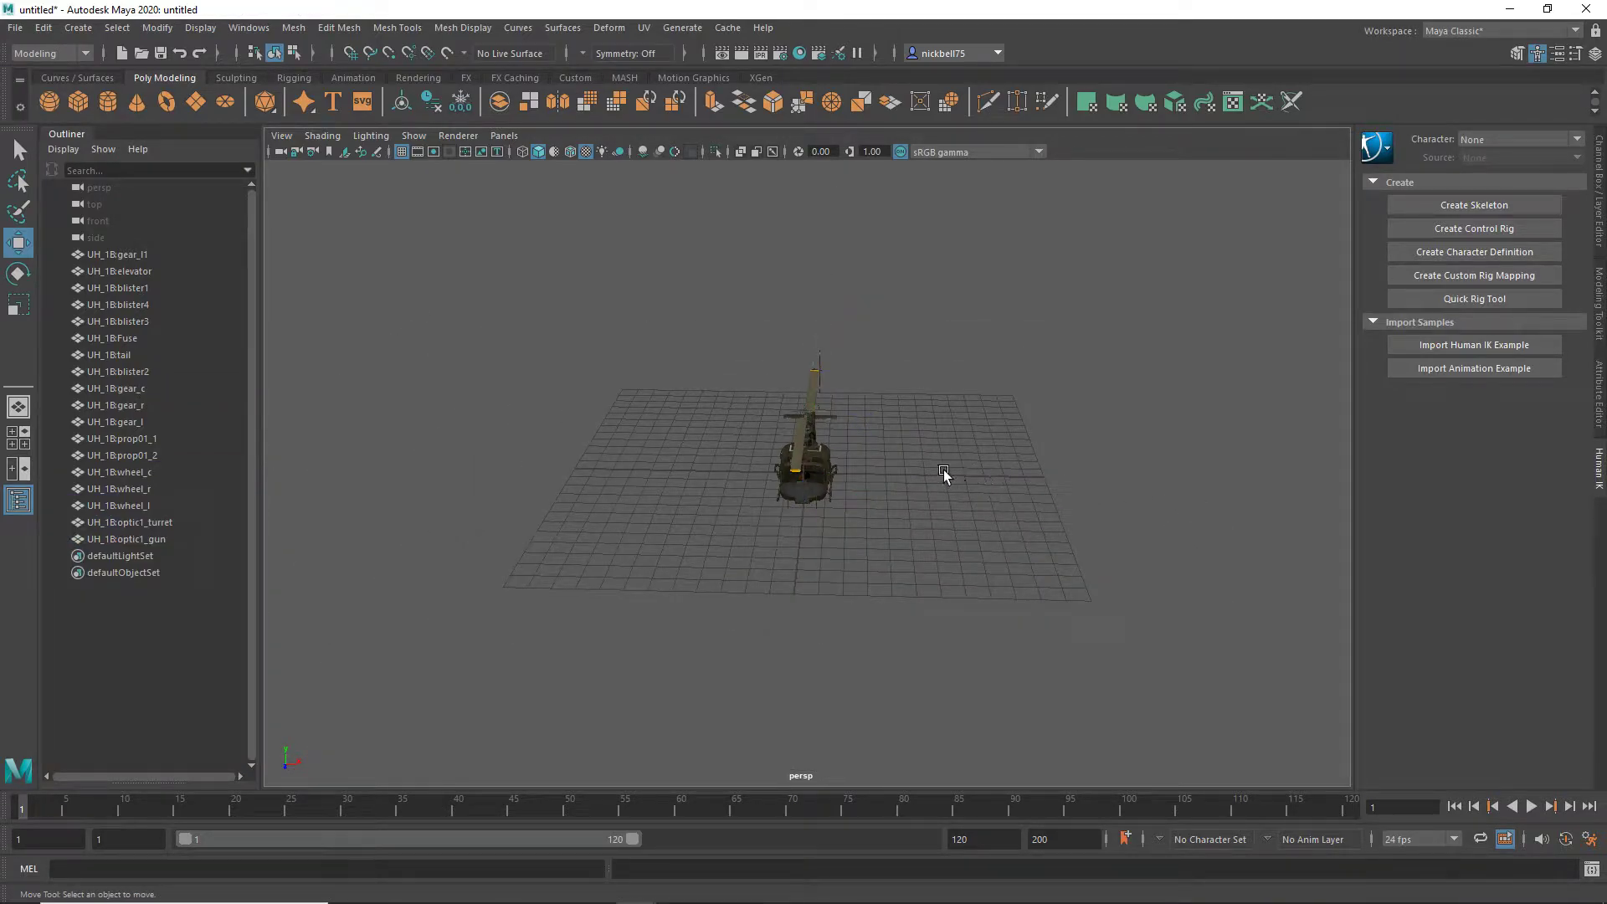
Step: Select all remaining helicopter meshes and open their UVs in the UV Editor
scroll(888, 469, up, 10)
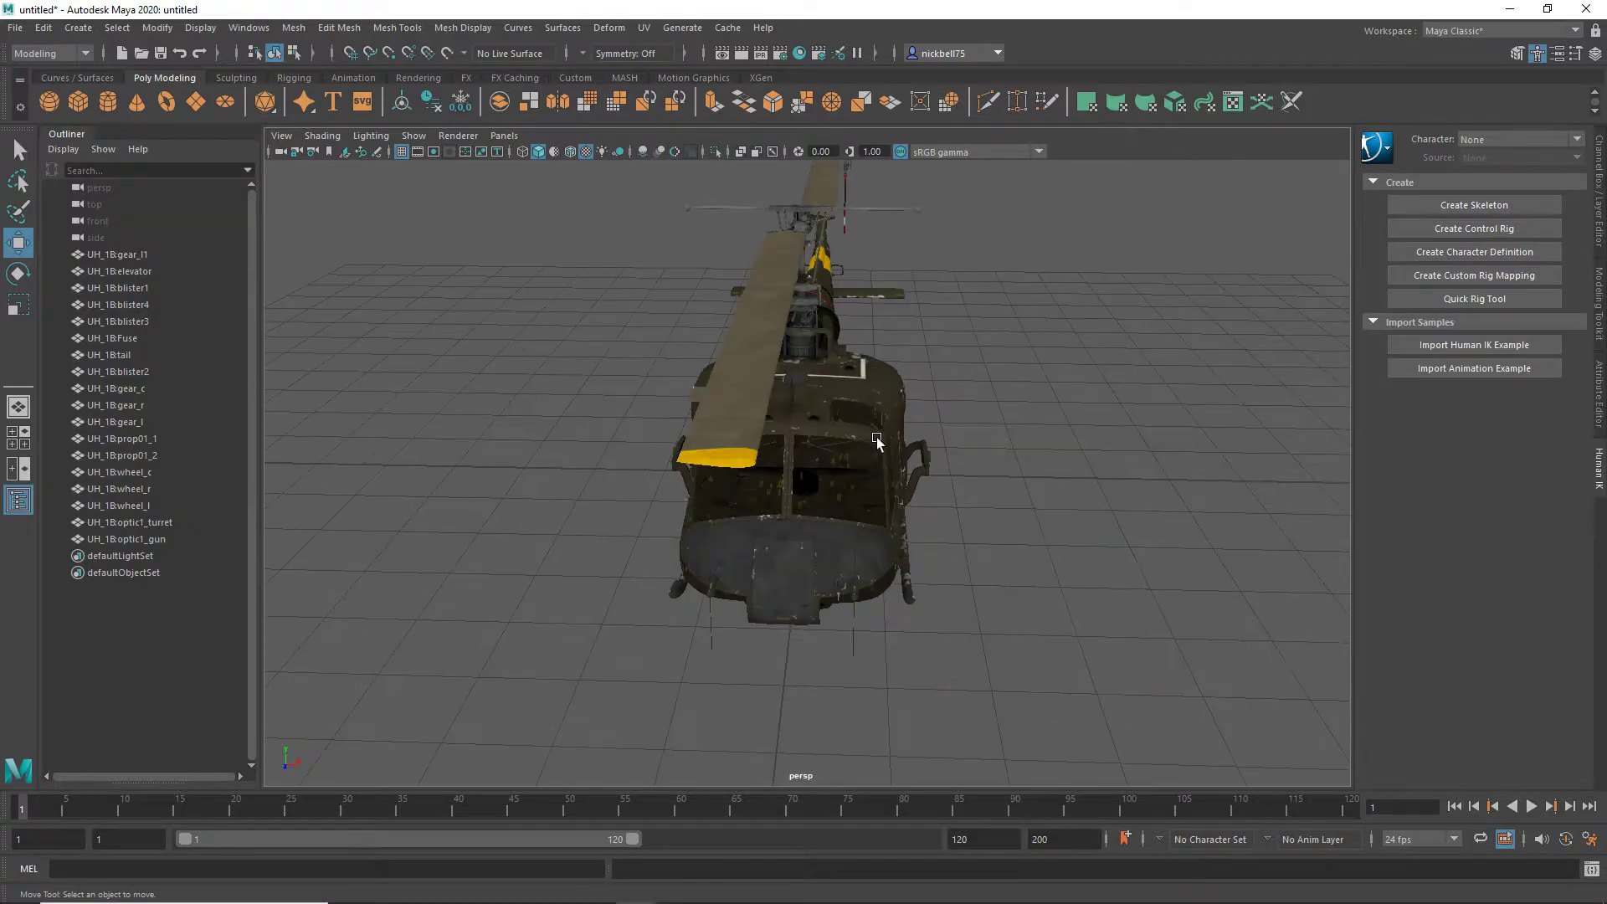
mouse_move(879, 460)
alt+mouse_down()
mouse_move(855, 443)
mouse_move(870, 455)
alt+mouse_up()
scroll(847, 434, down, 3)
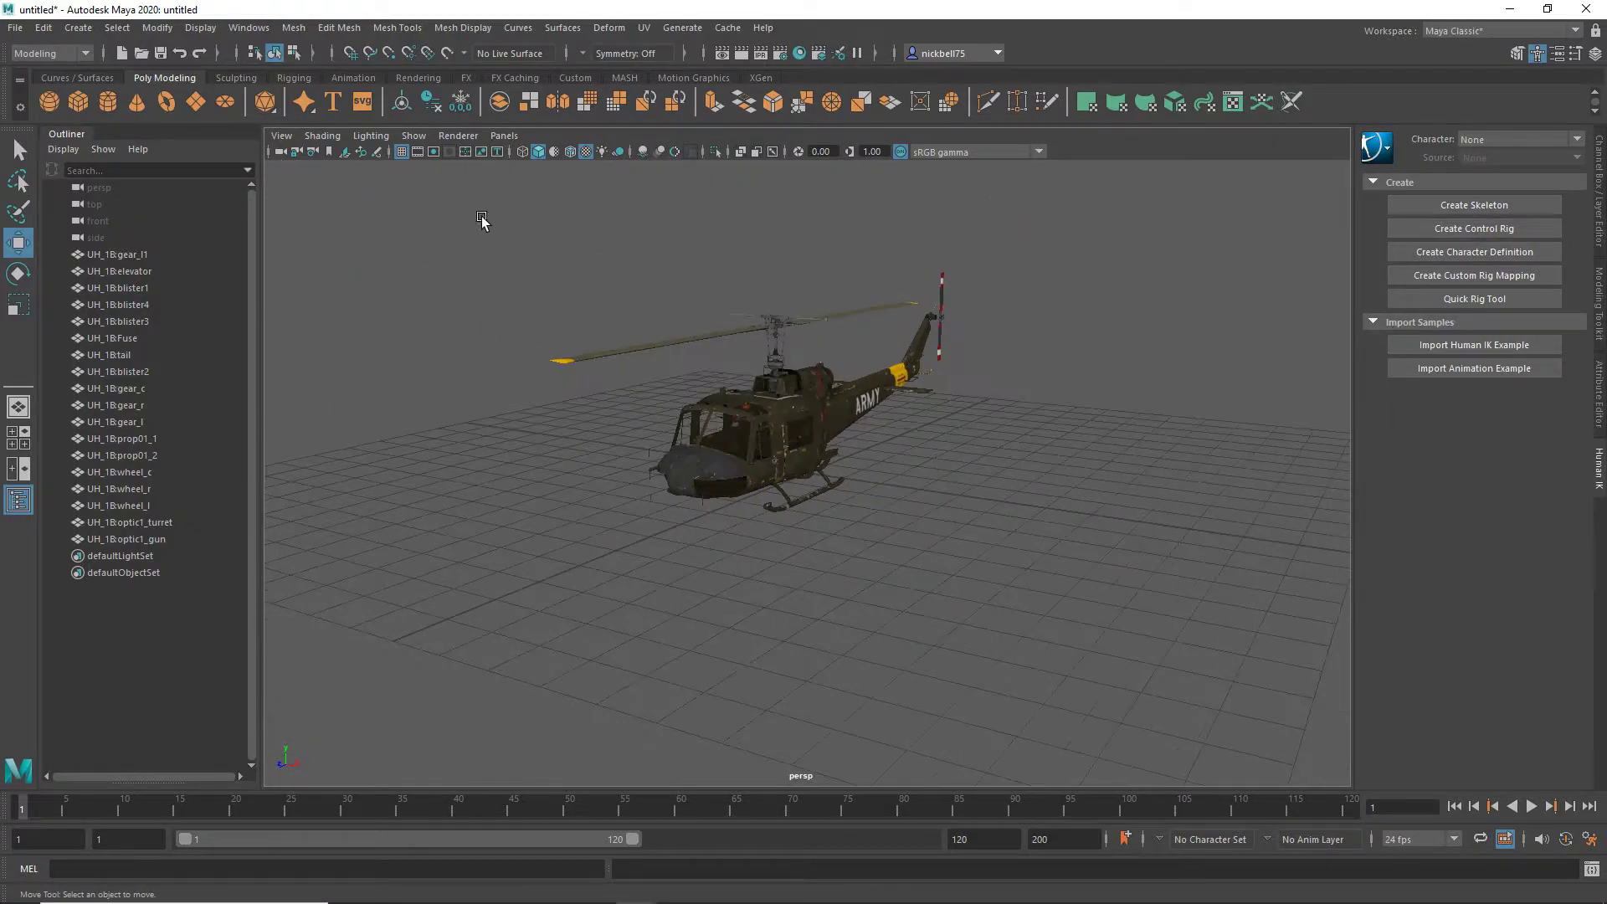
drag(415, 193, 1190, 549)
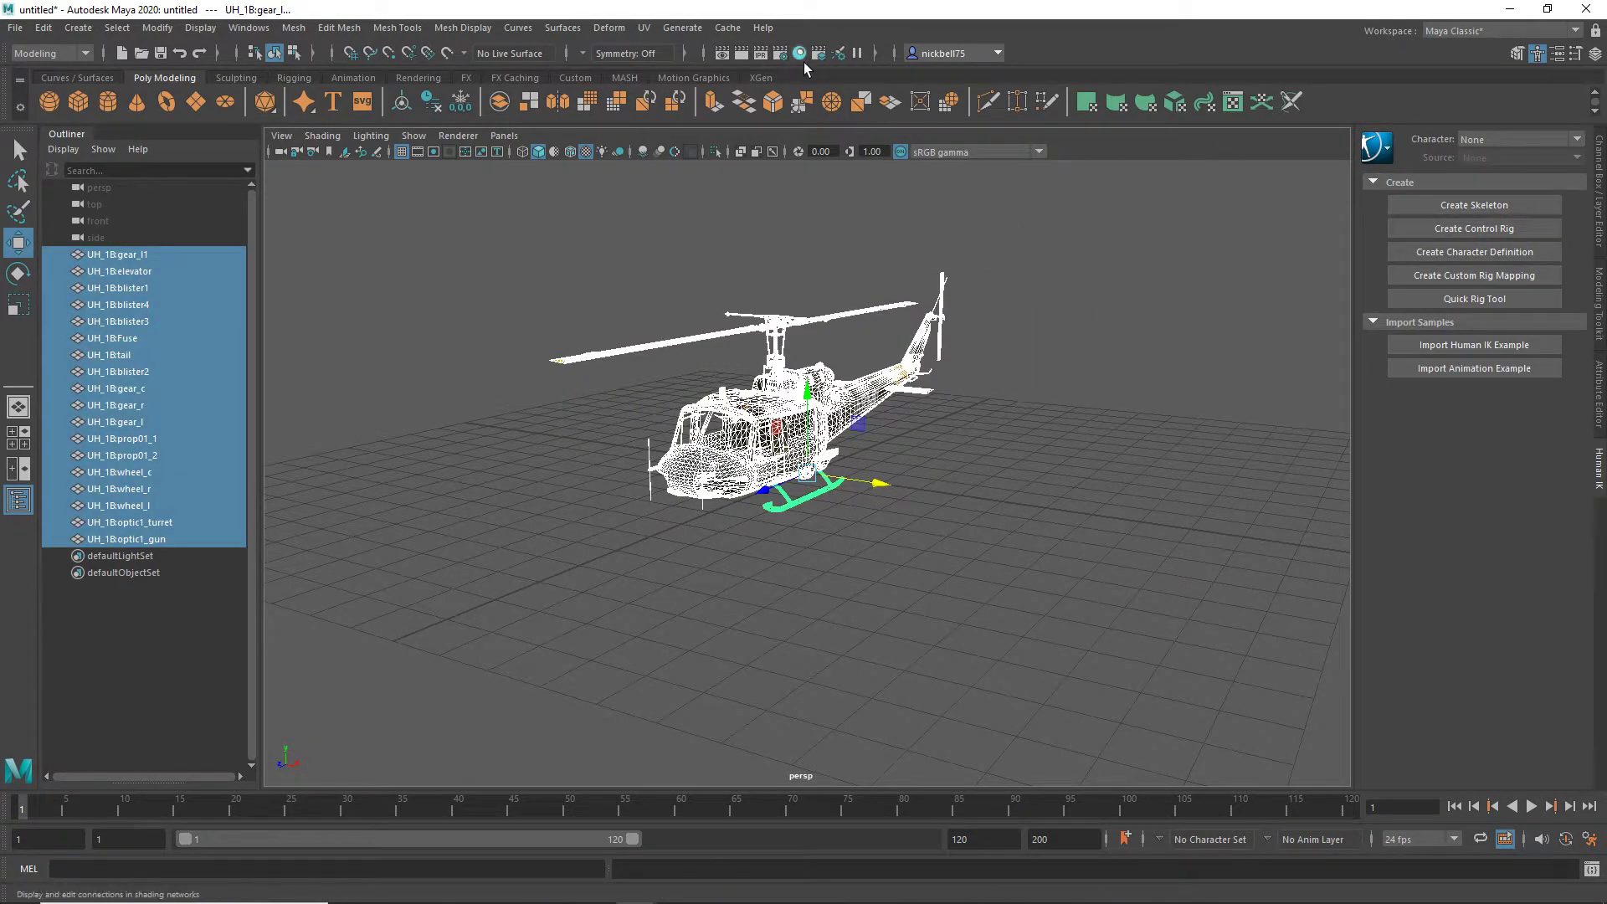
click(646, 29)
click(680, 52)
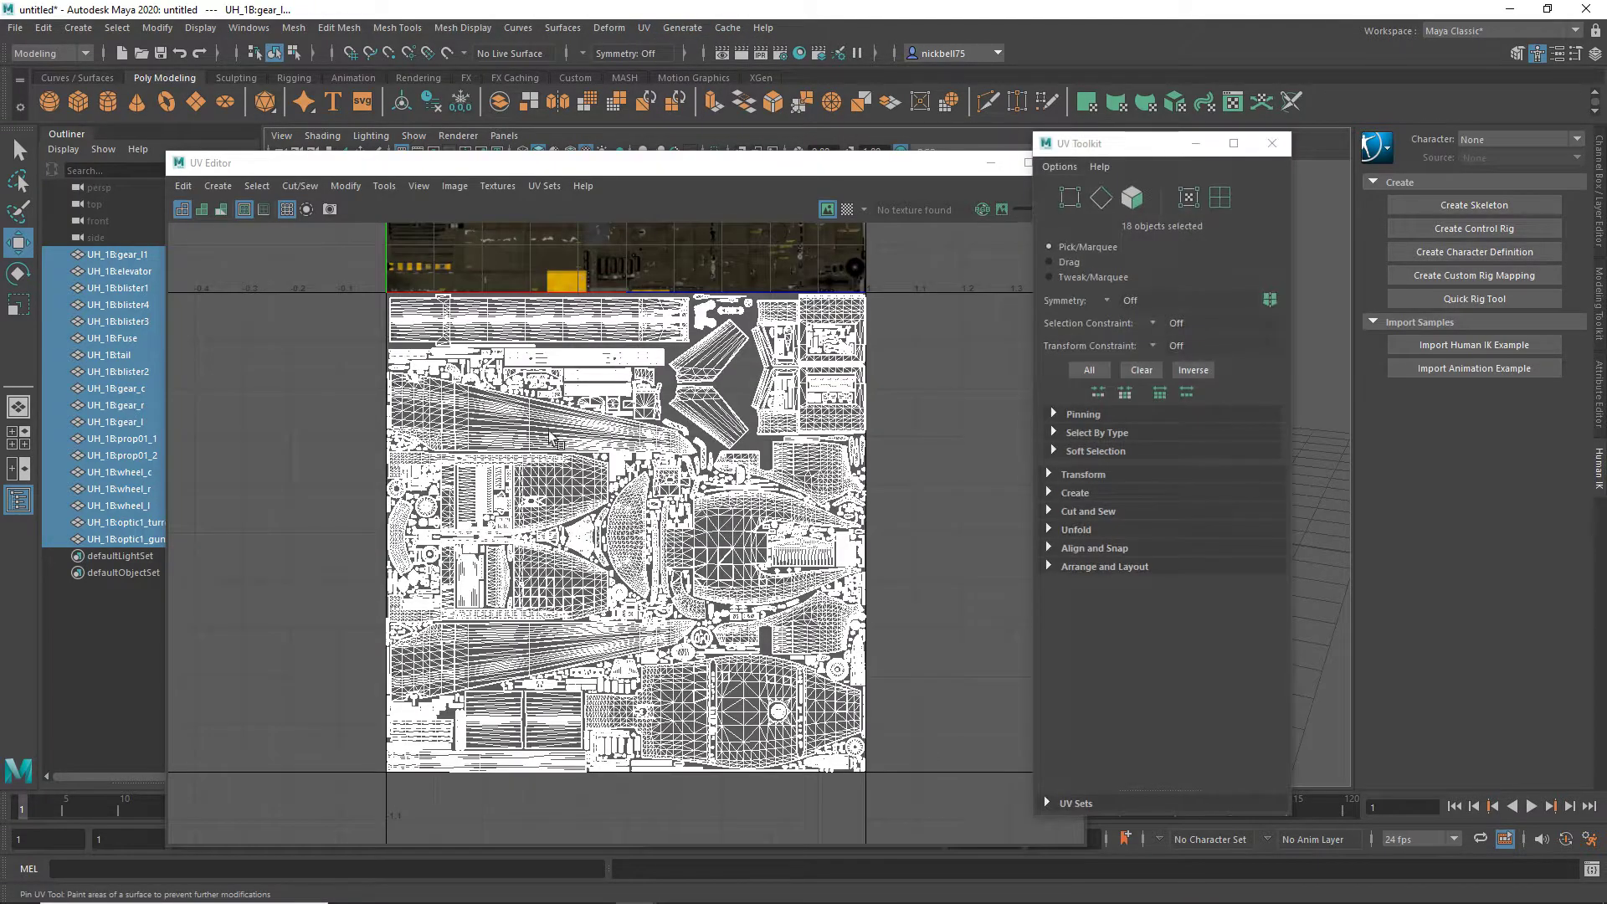
scroll(553, 475, down, 6)
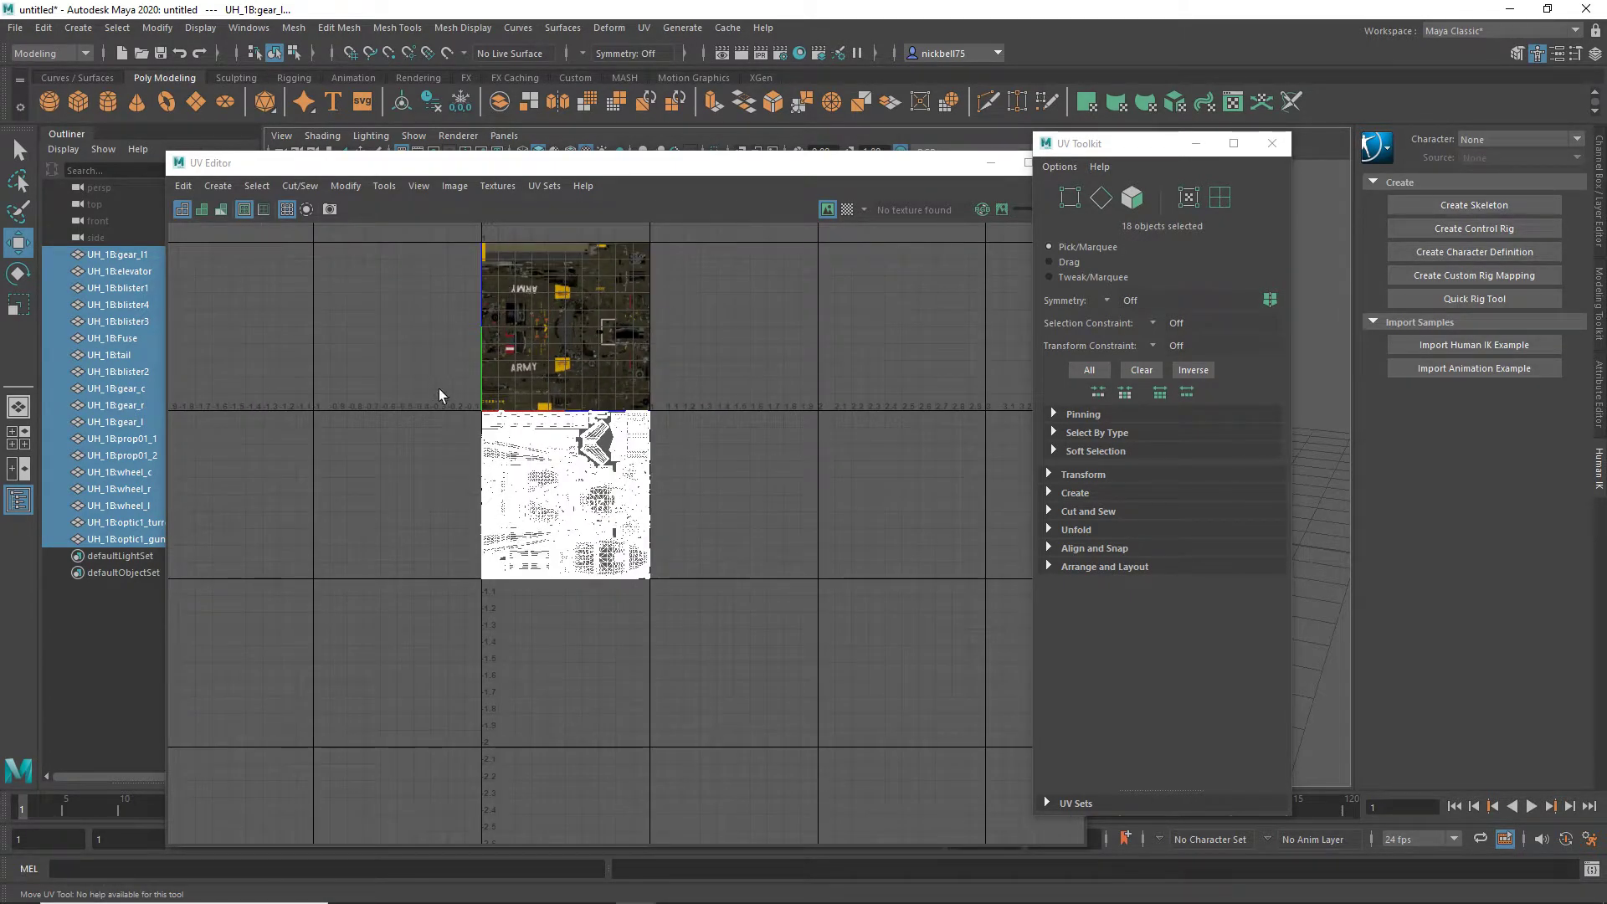
Step: Select all UV shells and move them up one unit in V onto the texture tile
right_drag(420, 468, 381, 452)
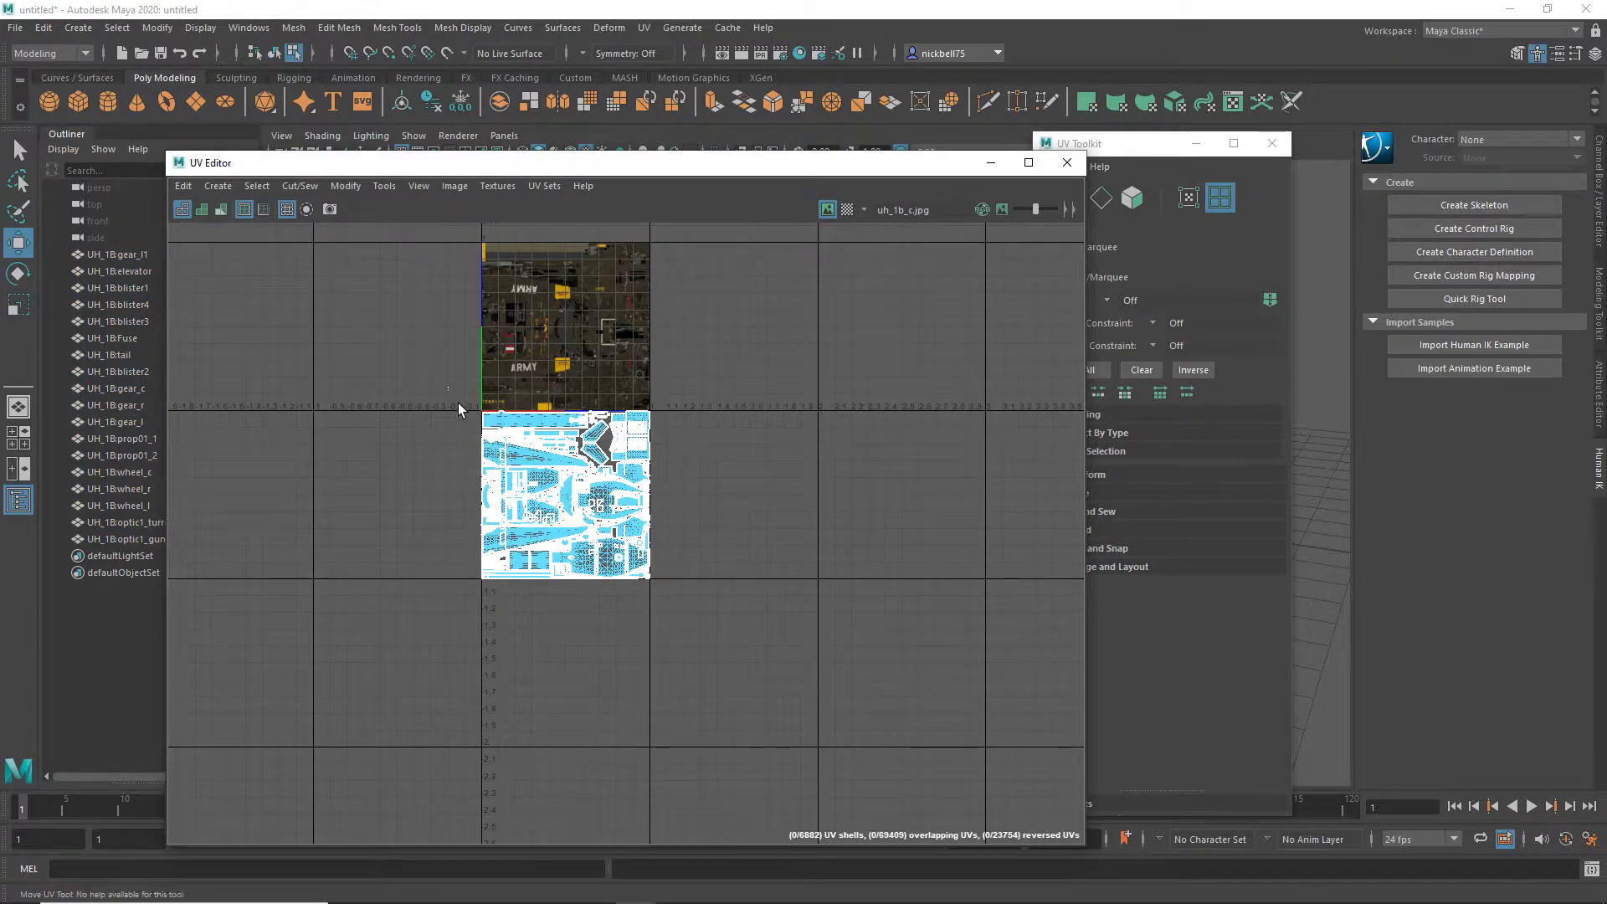
drag(452, 389, 719, 683)
key(w)
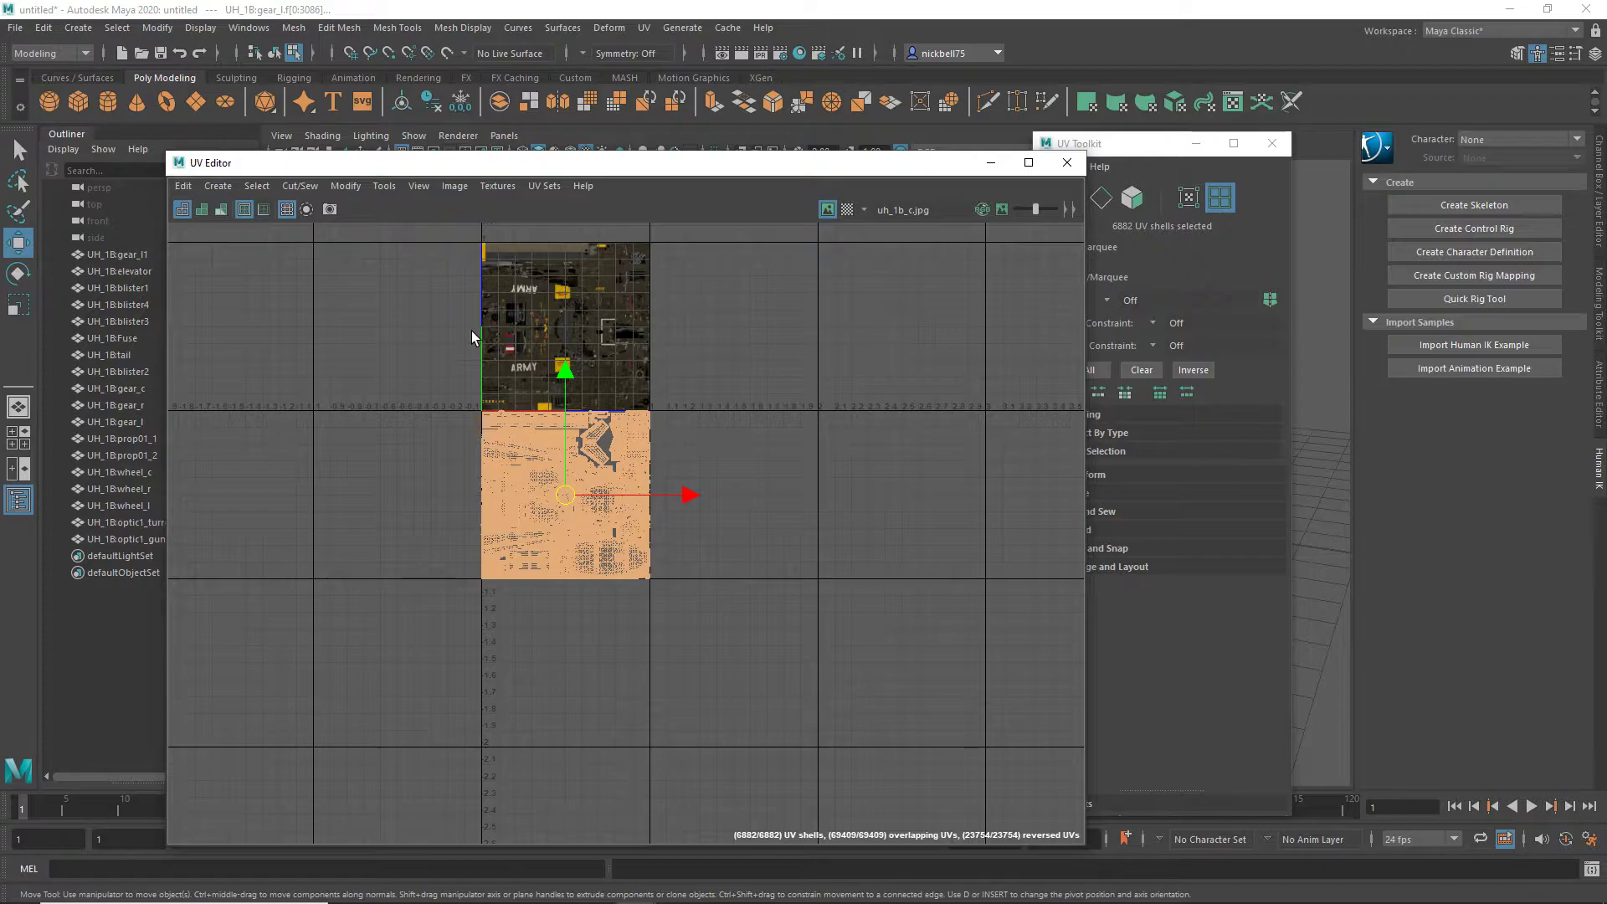
key(g)
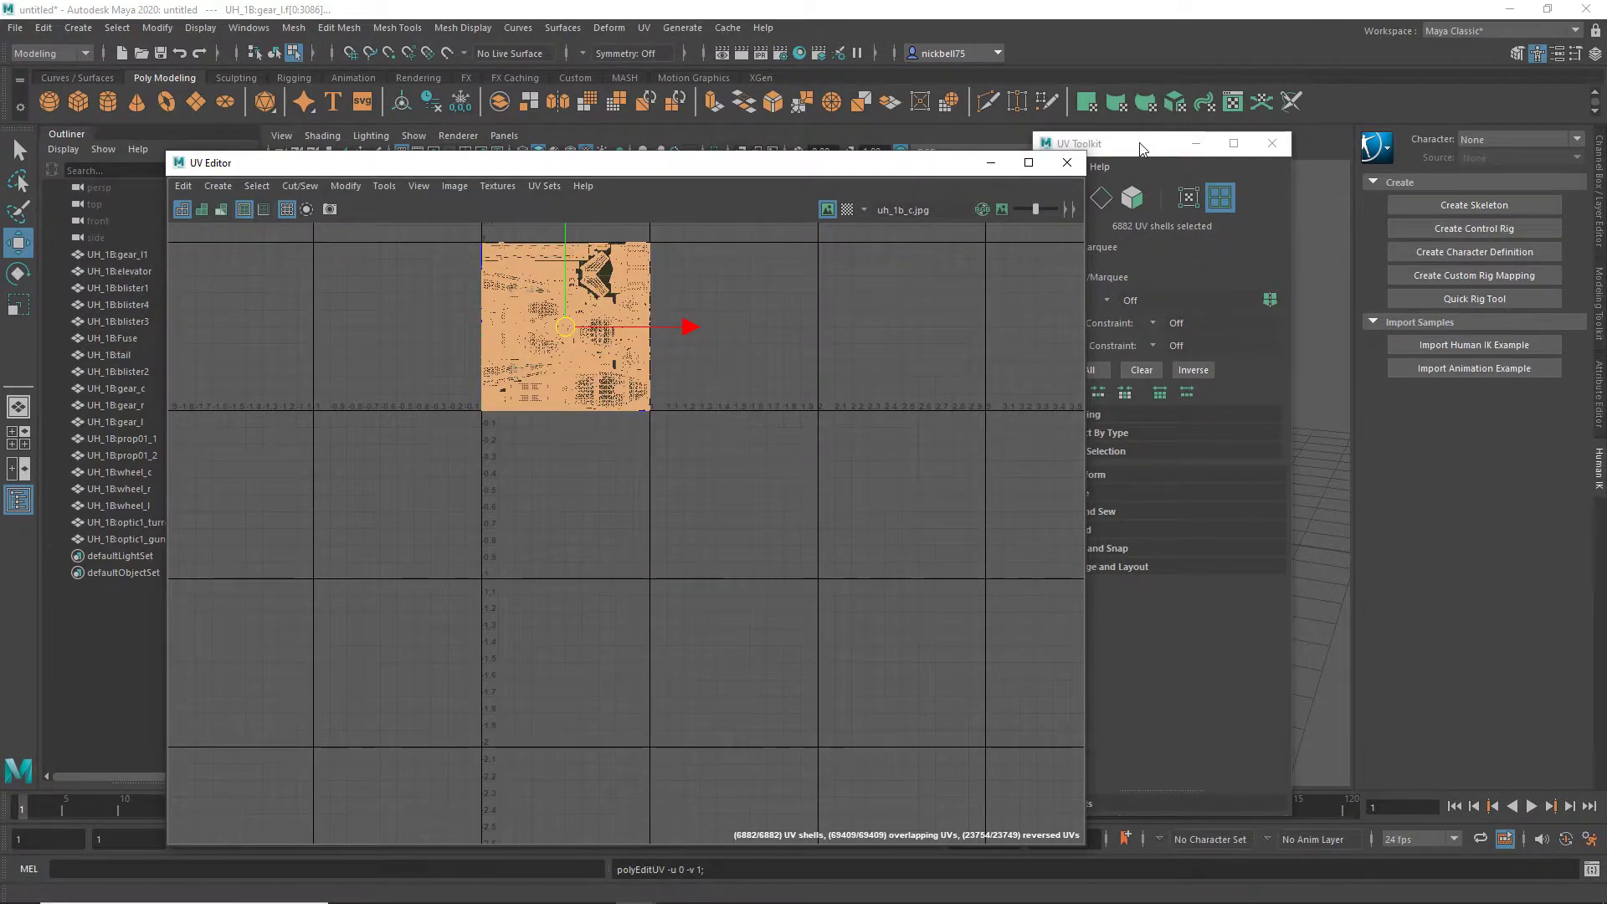
Step: Examine the Transform move settings in the UV Toolkit and close both UV windows
drag(1141, 147, 1195, 147)
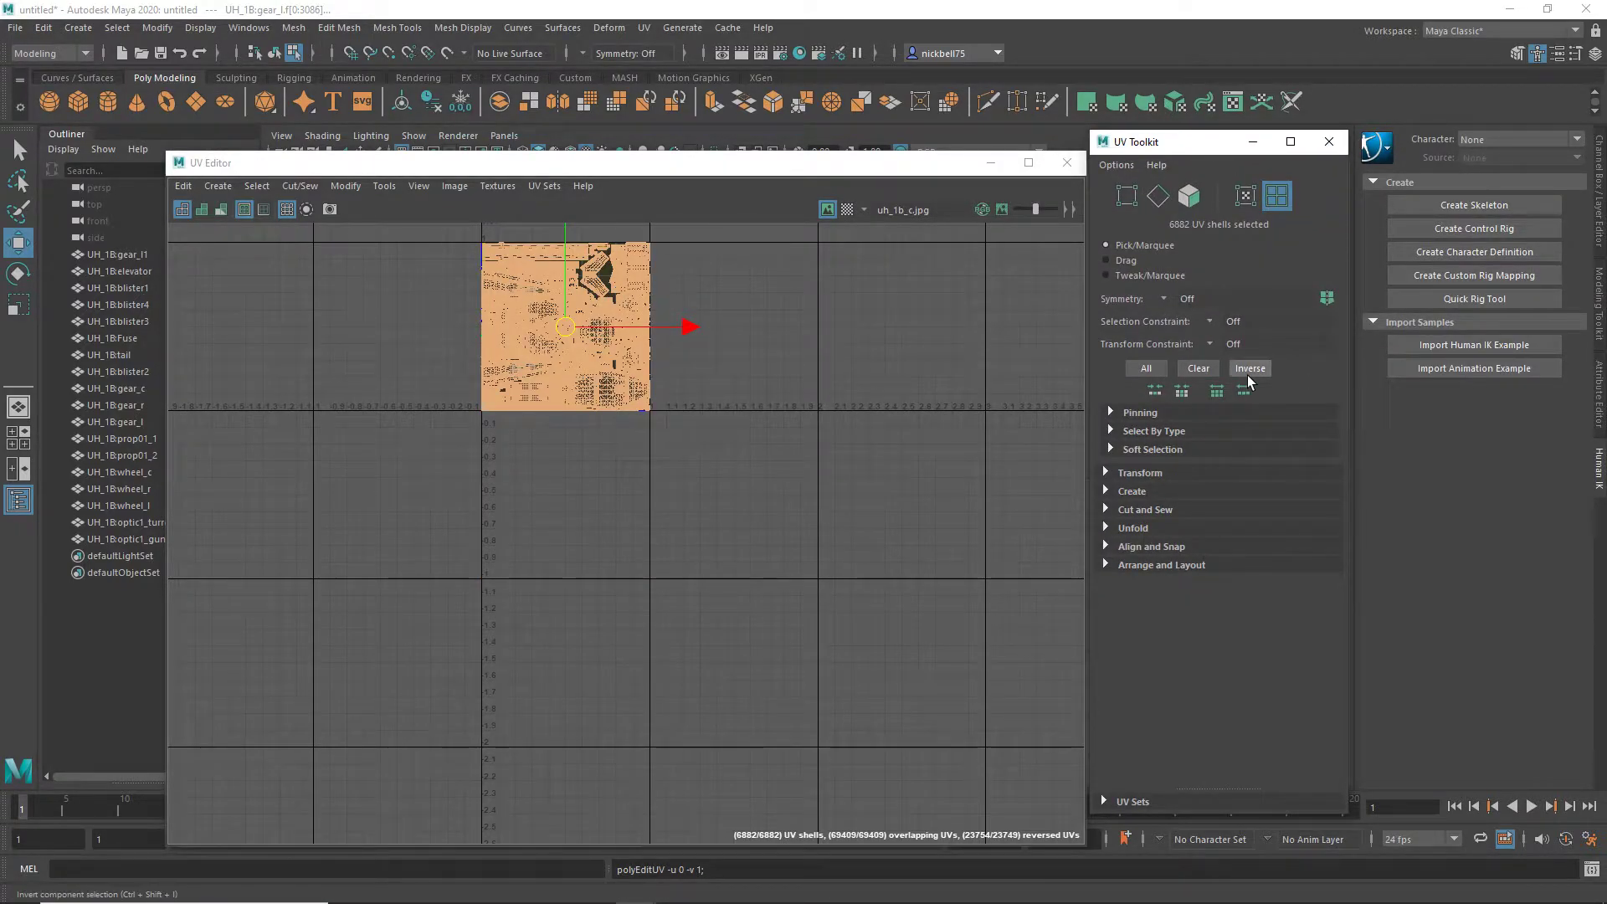
click(1135, 473)
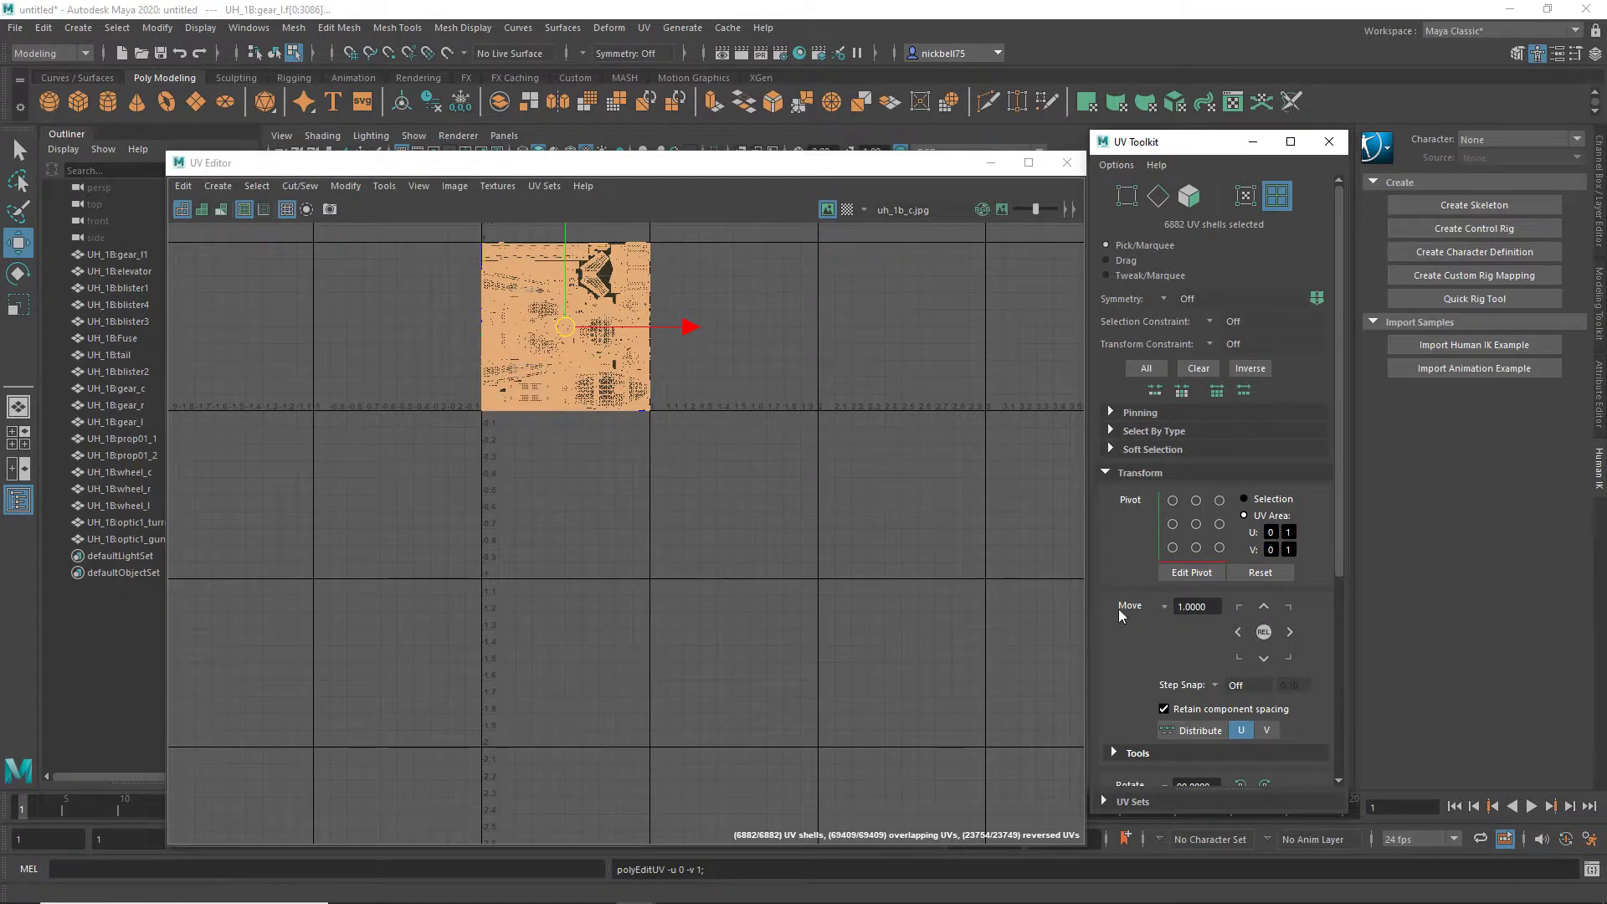
click(1329, 143)
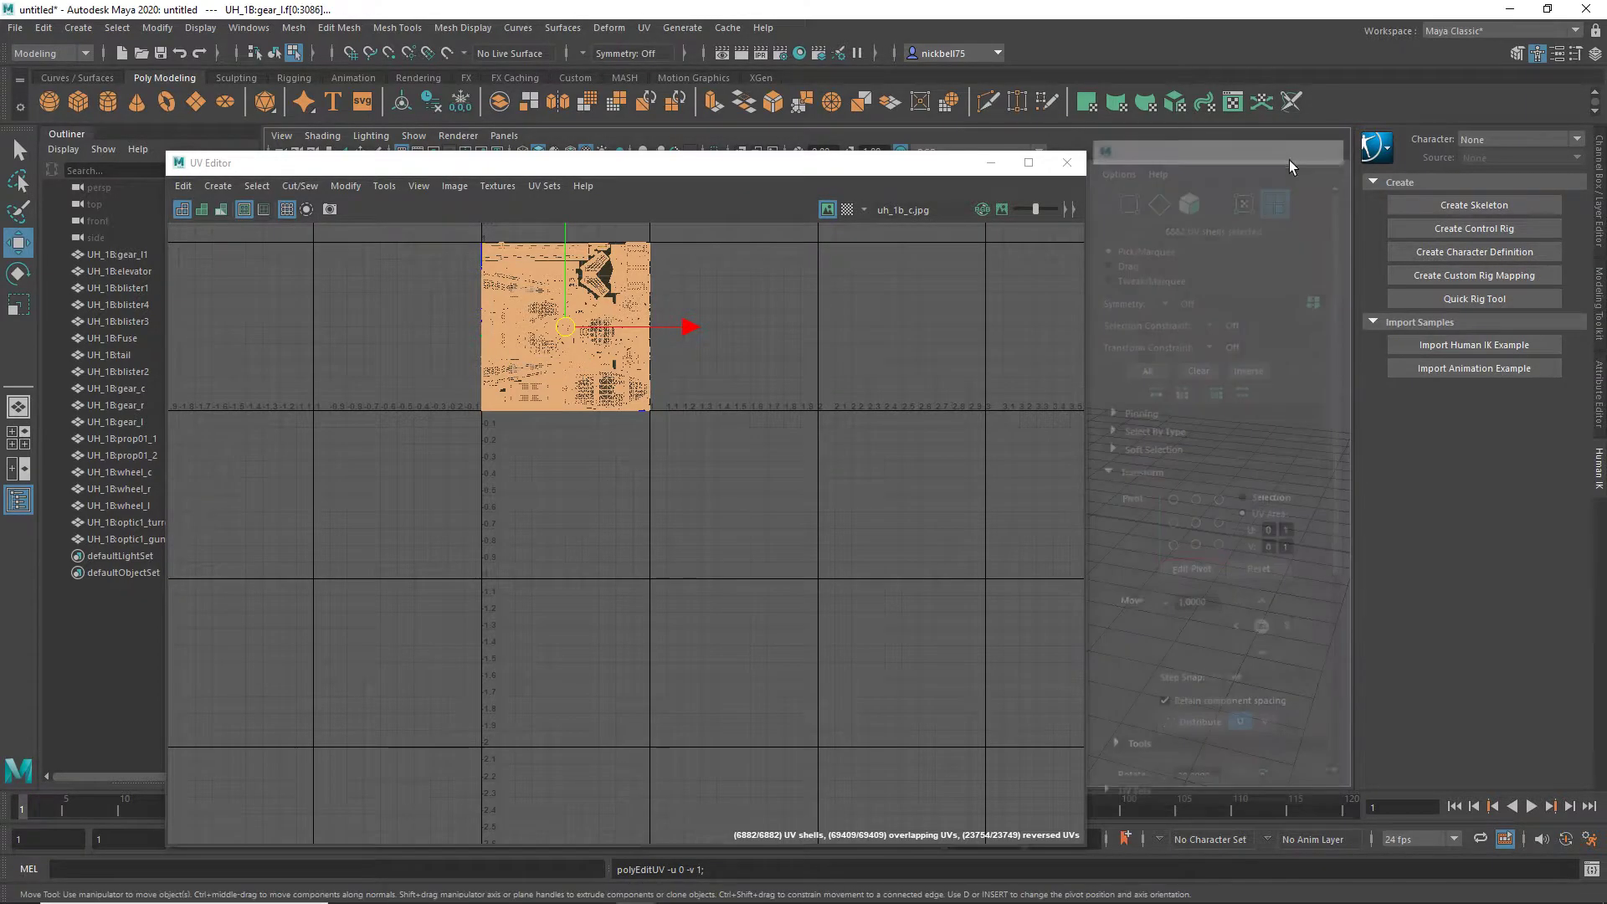
click(1066, 162)
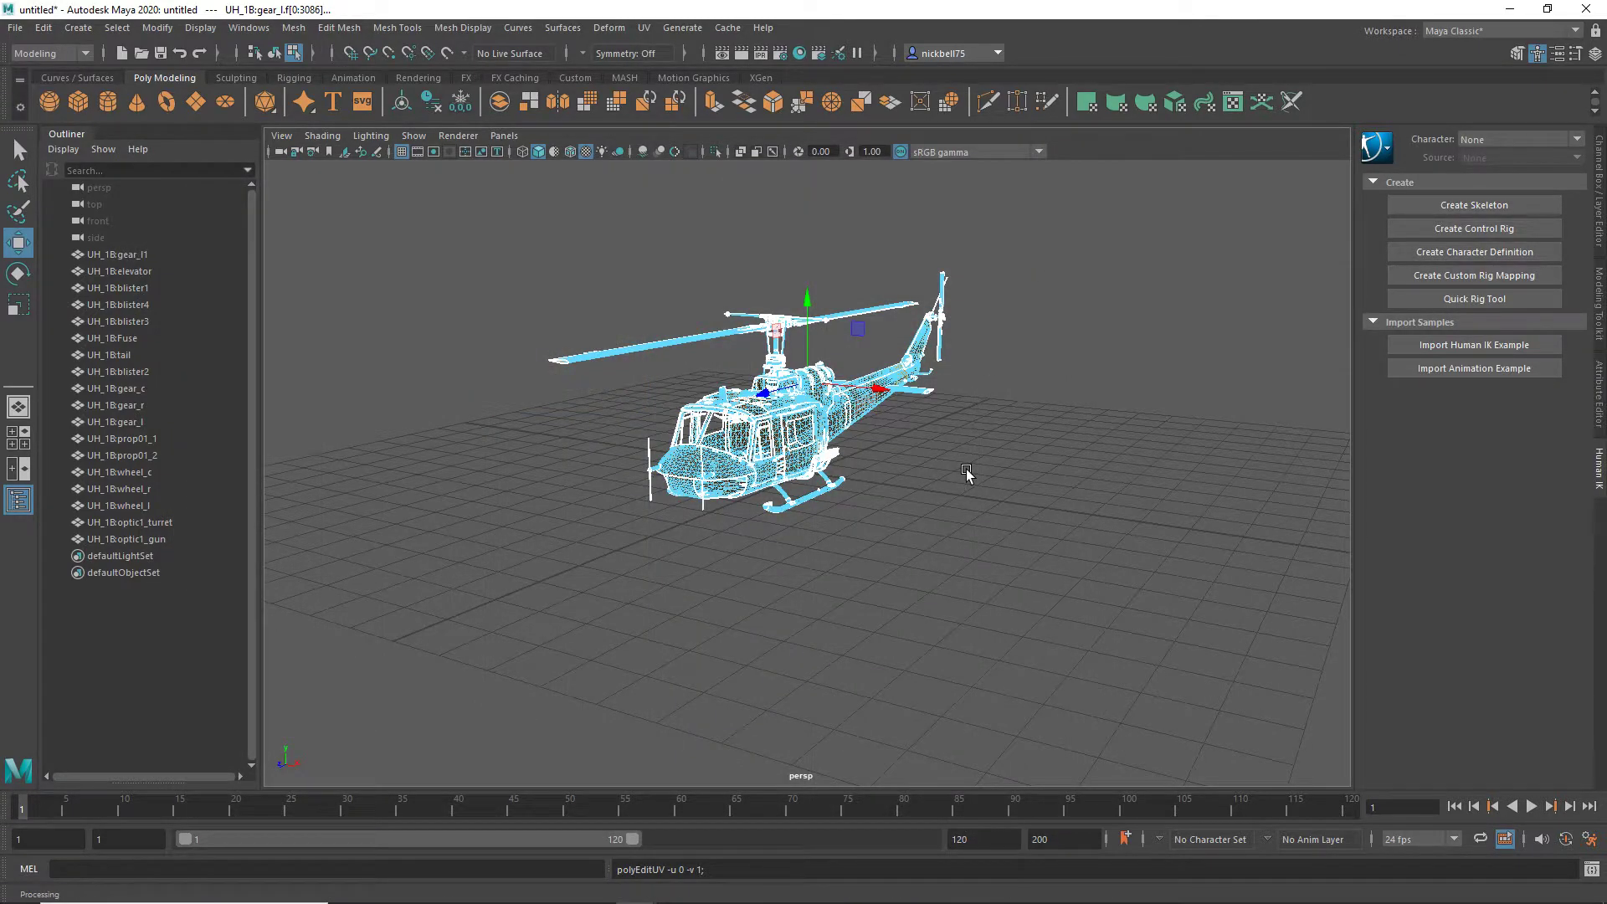
Step: Clear the selection and delete the helicopter materials material_16_270 and material_1_266 in the Hypershade
right_click(952, 426)
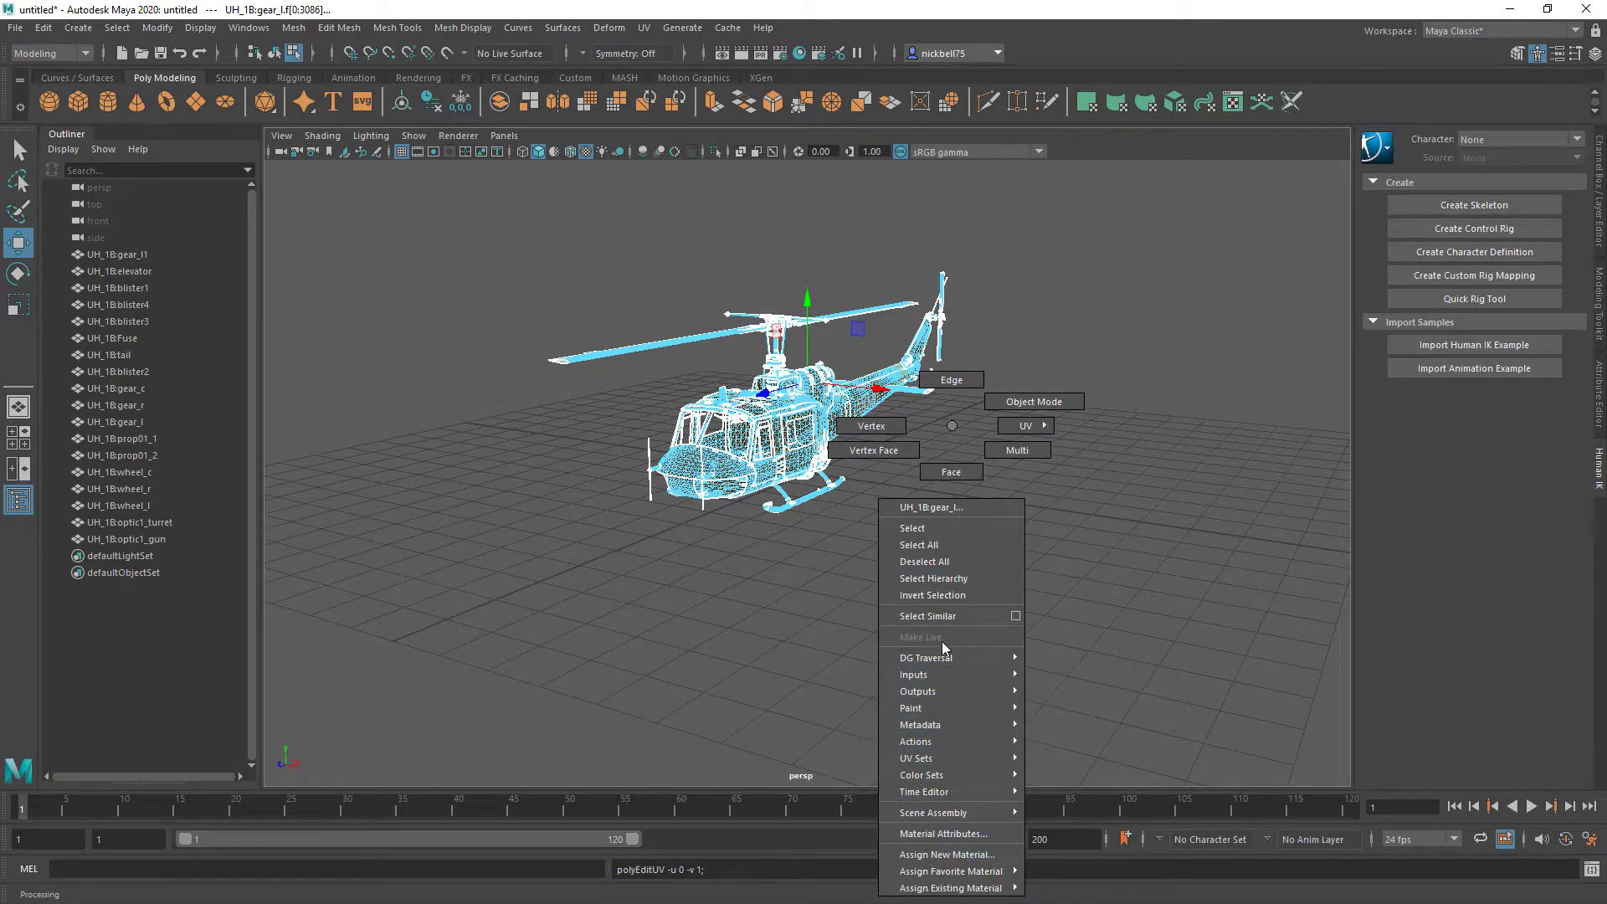
click(937, 562)
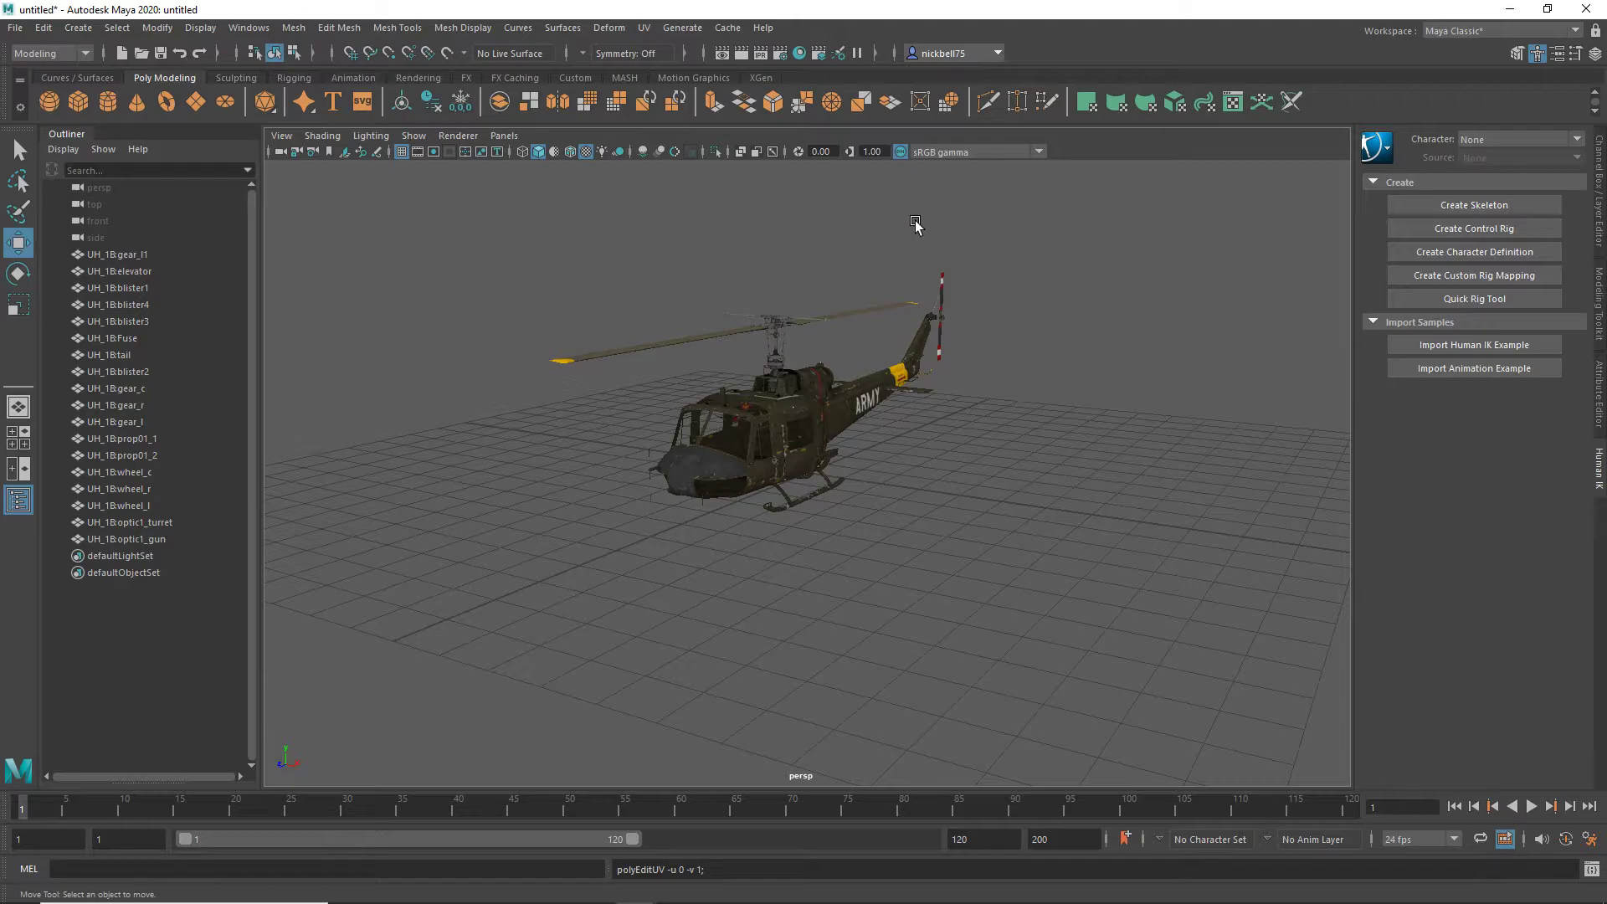
click(801, 53)
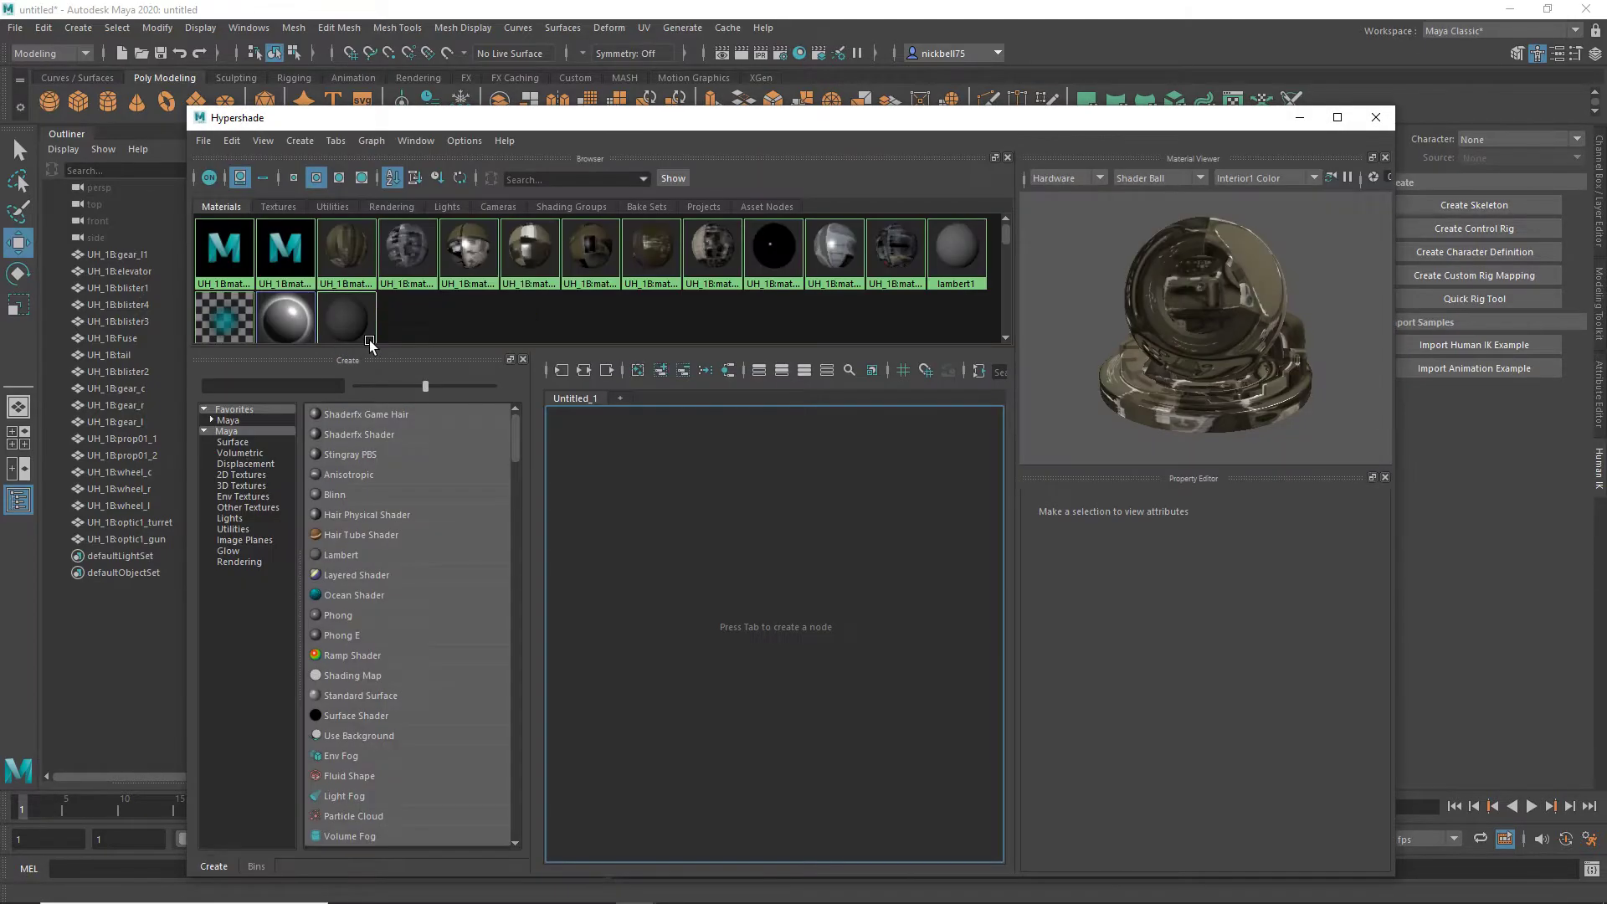
click(284, 257)
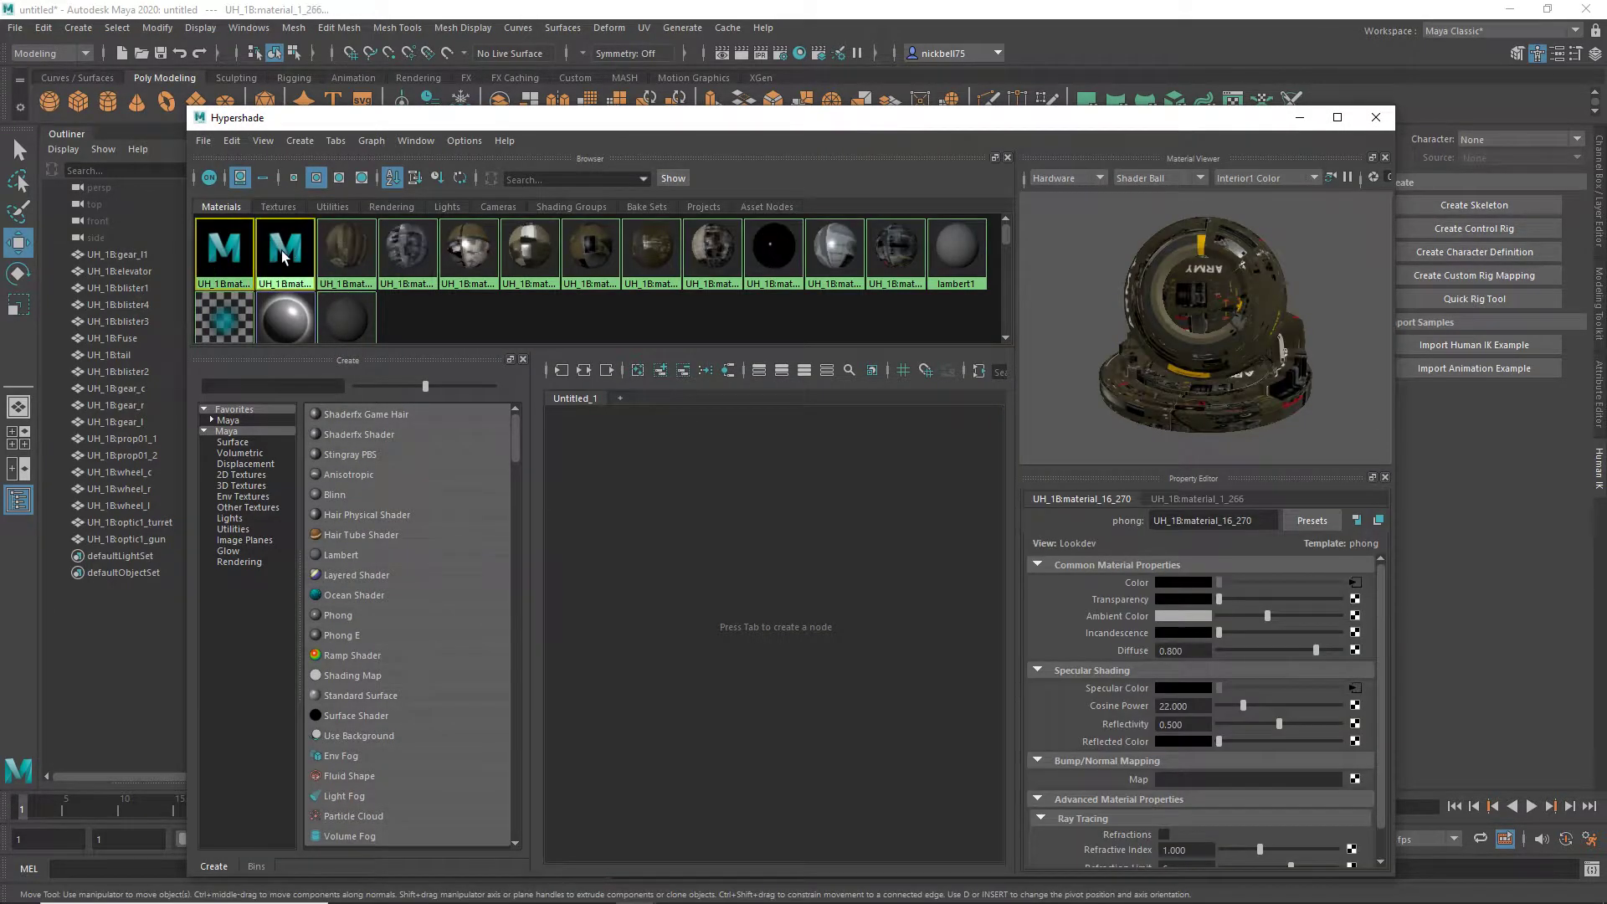
key(Delete)
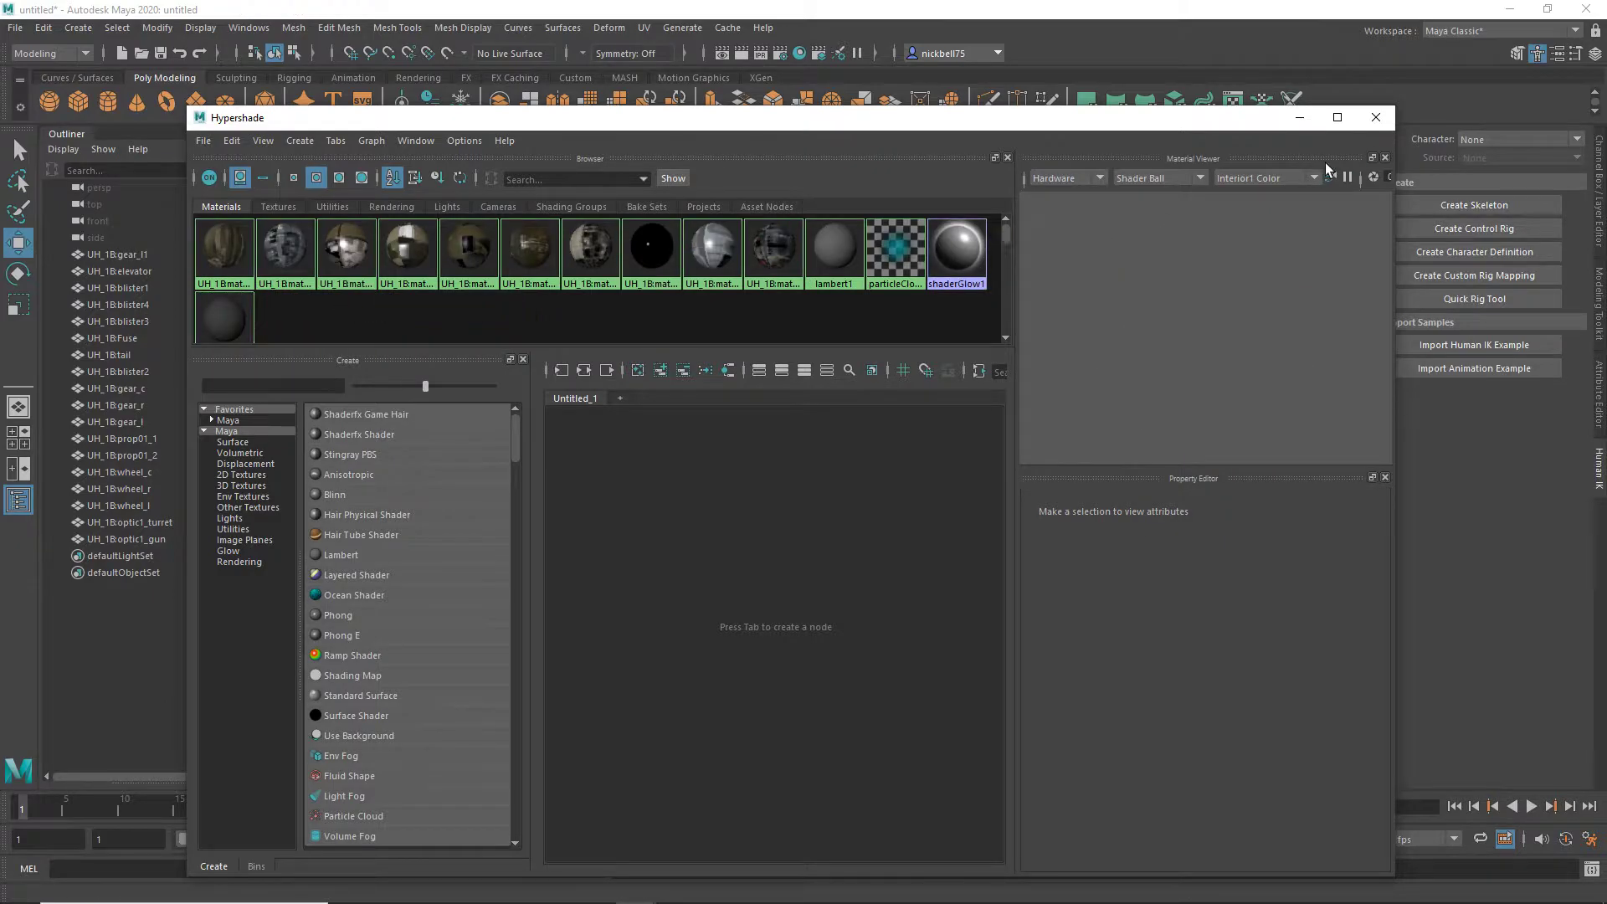
click(1376, 117)
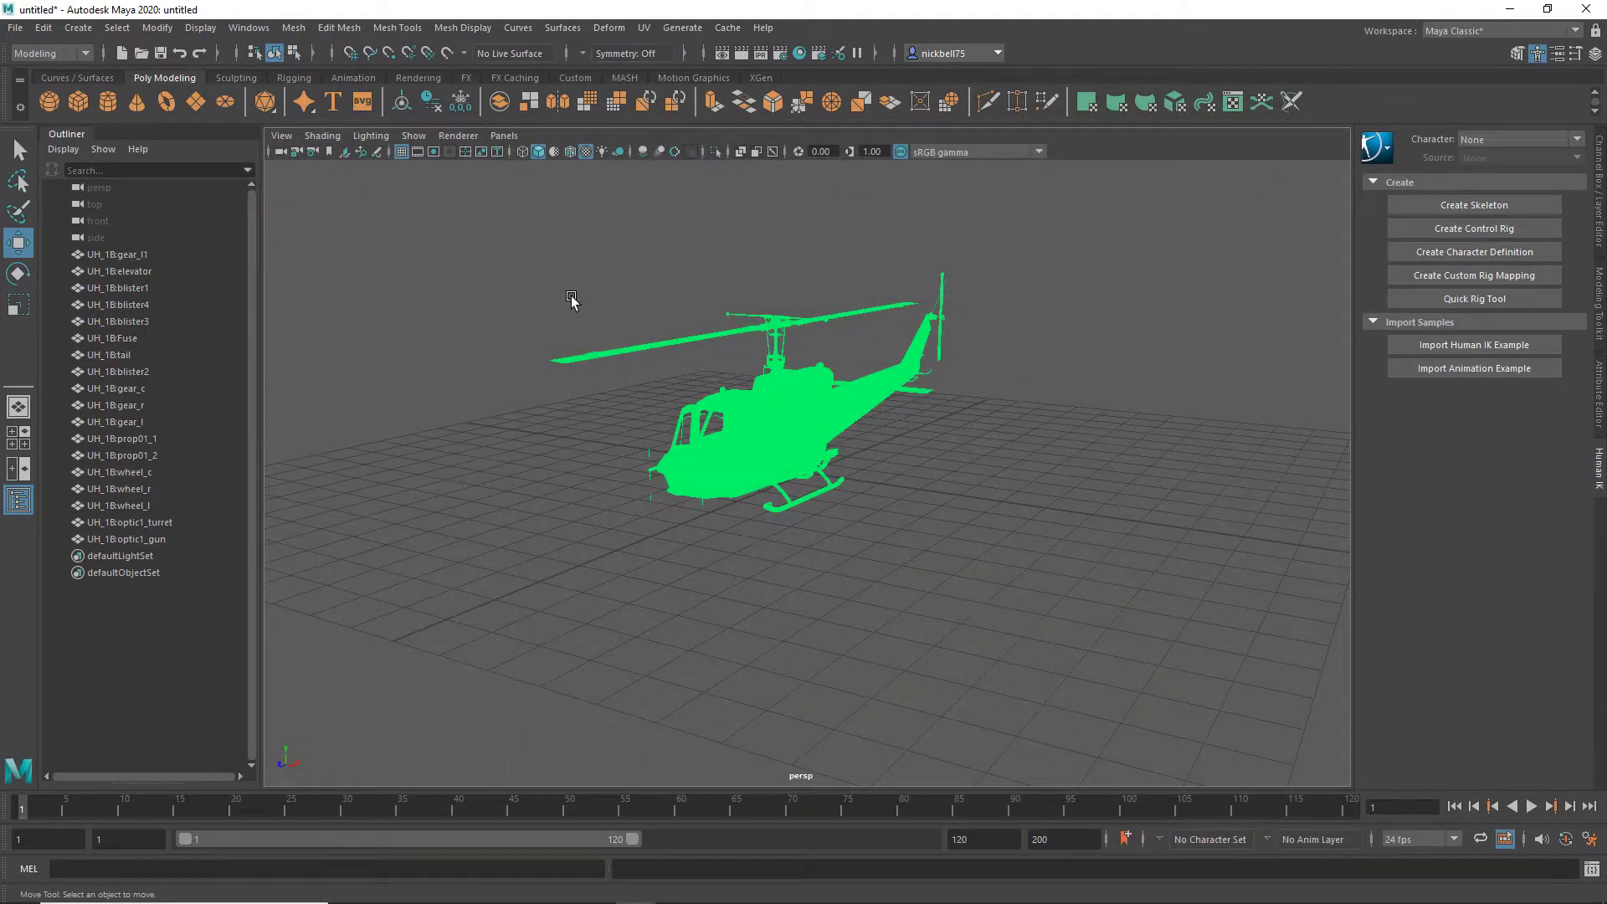
Step: Select all helicopter meshes and assign them a new Lambert material named uh1b
drag(459, 195, 1145, 566)
right_drag(907, 425, 1031, 769)
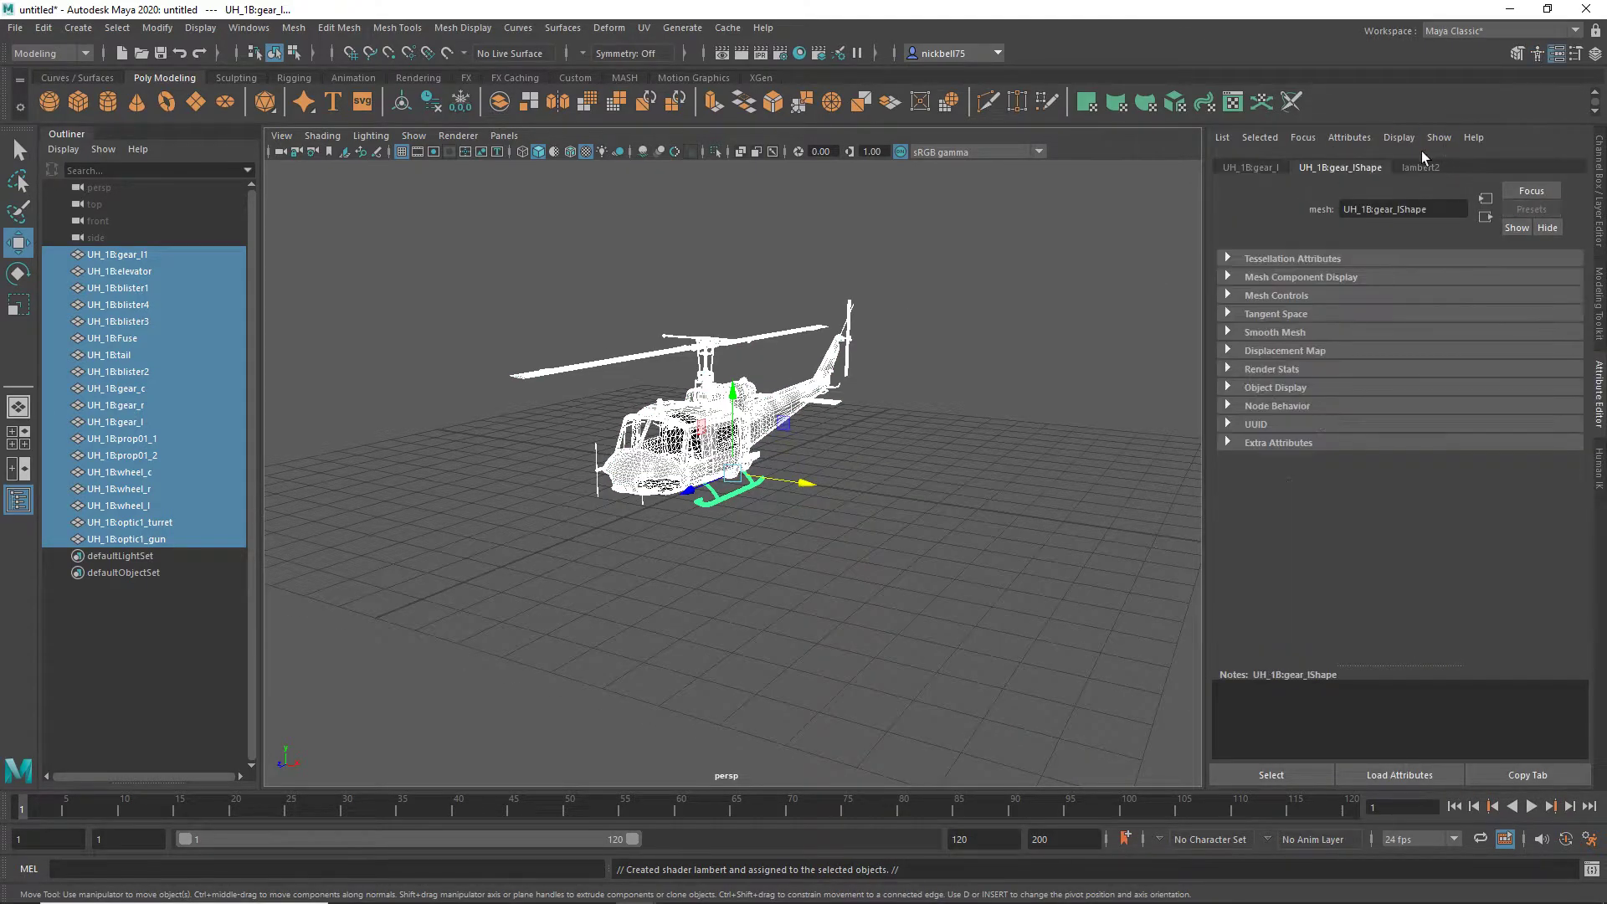
click(1427, 171)
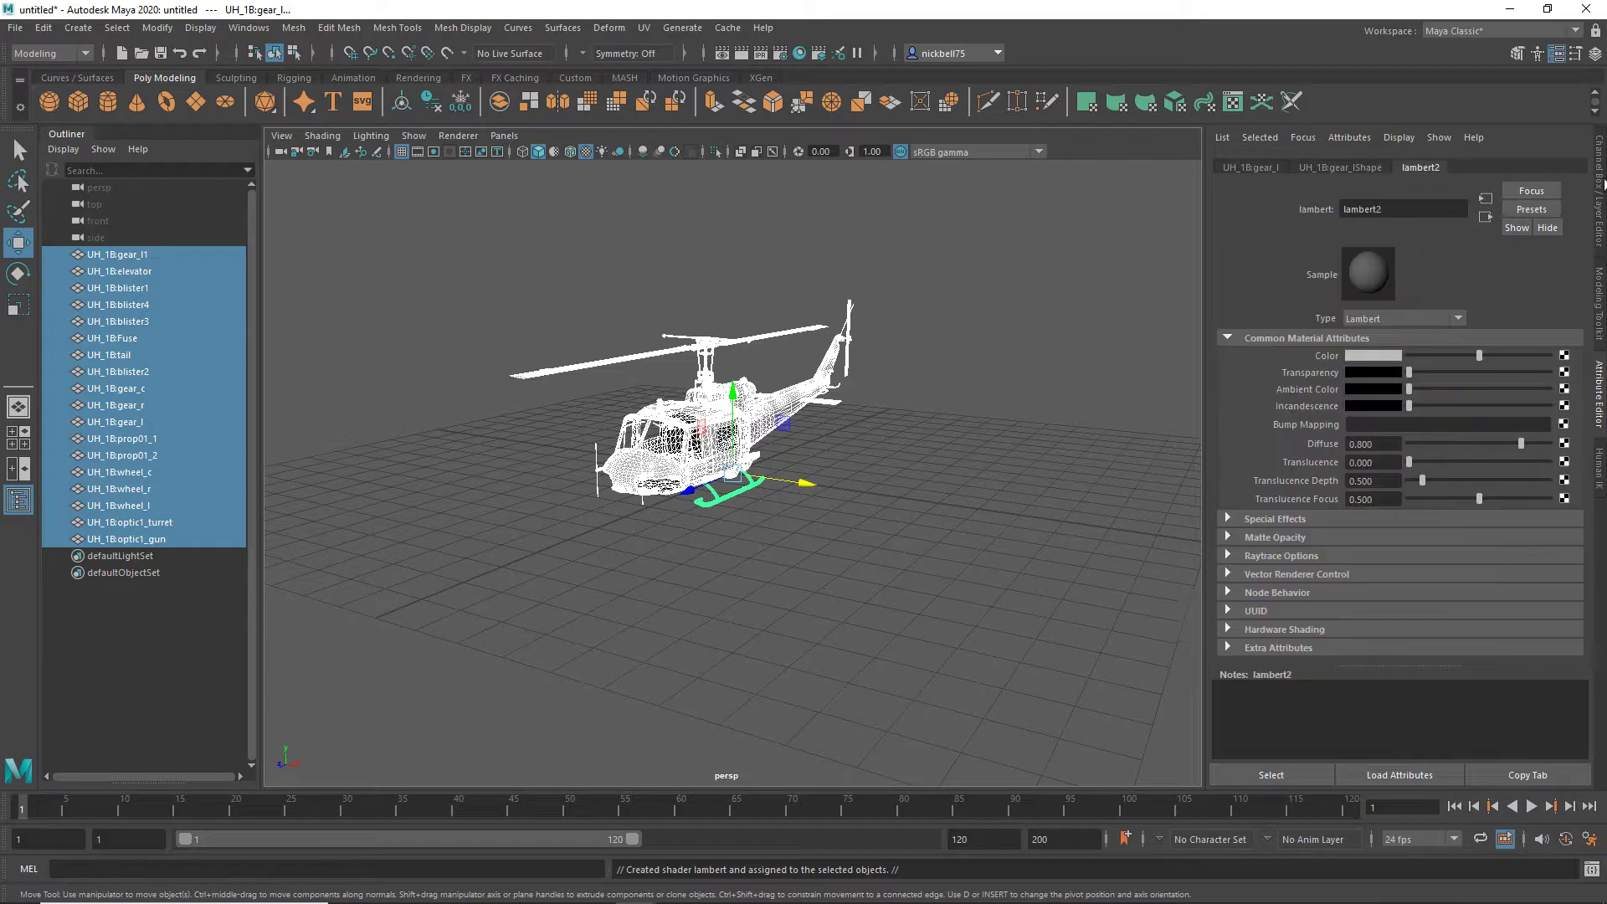
double_click(1415, 211)
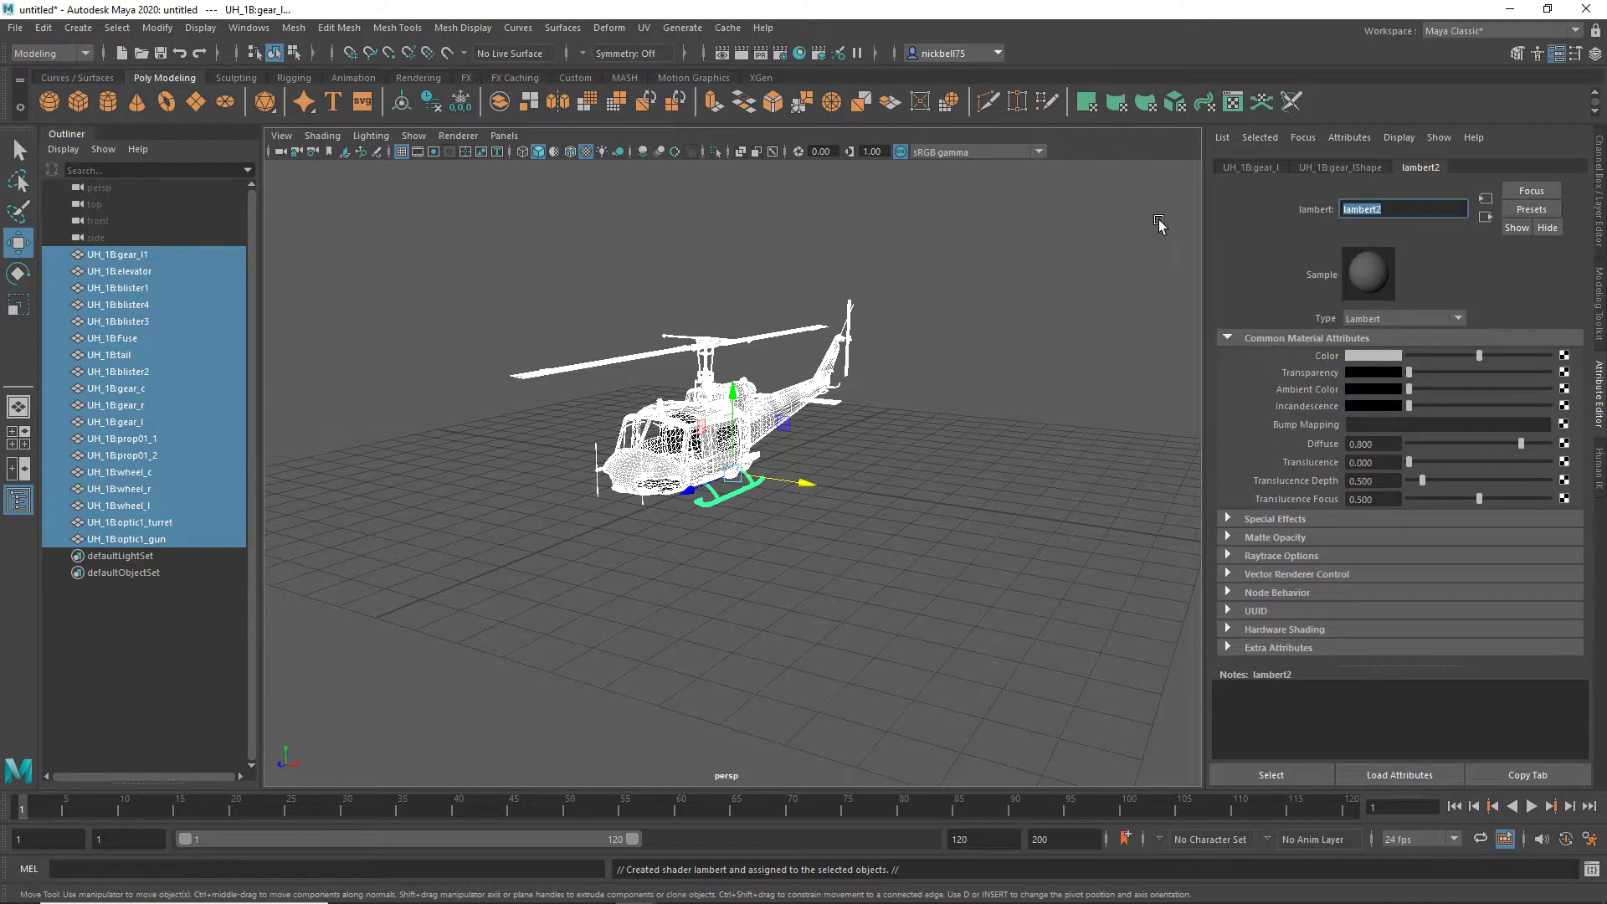
text(uh1b)
key(Return)
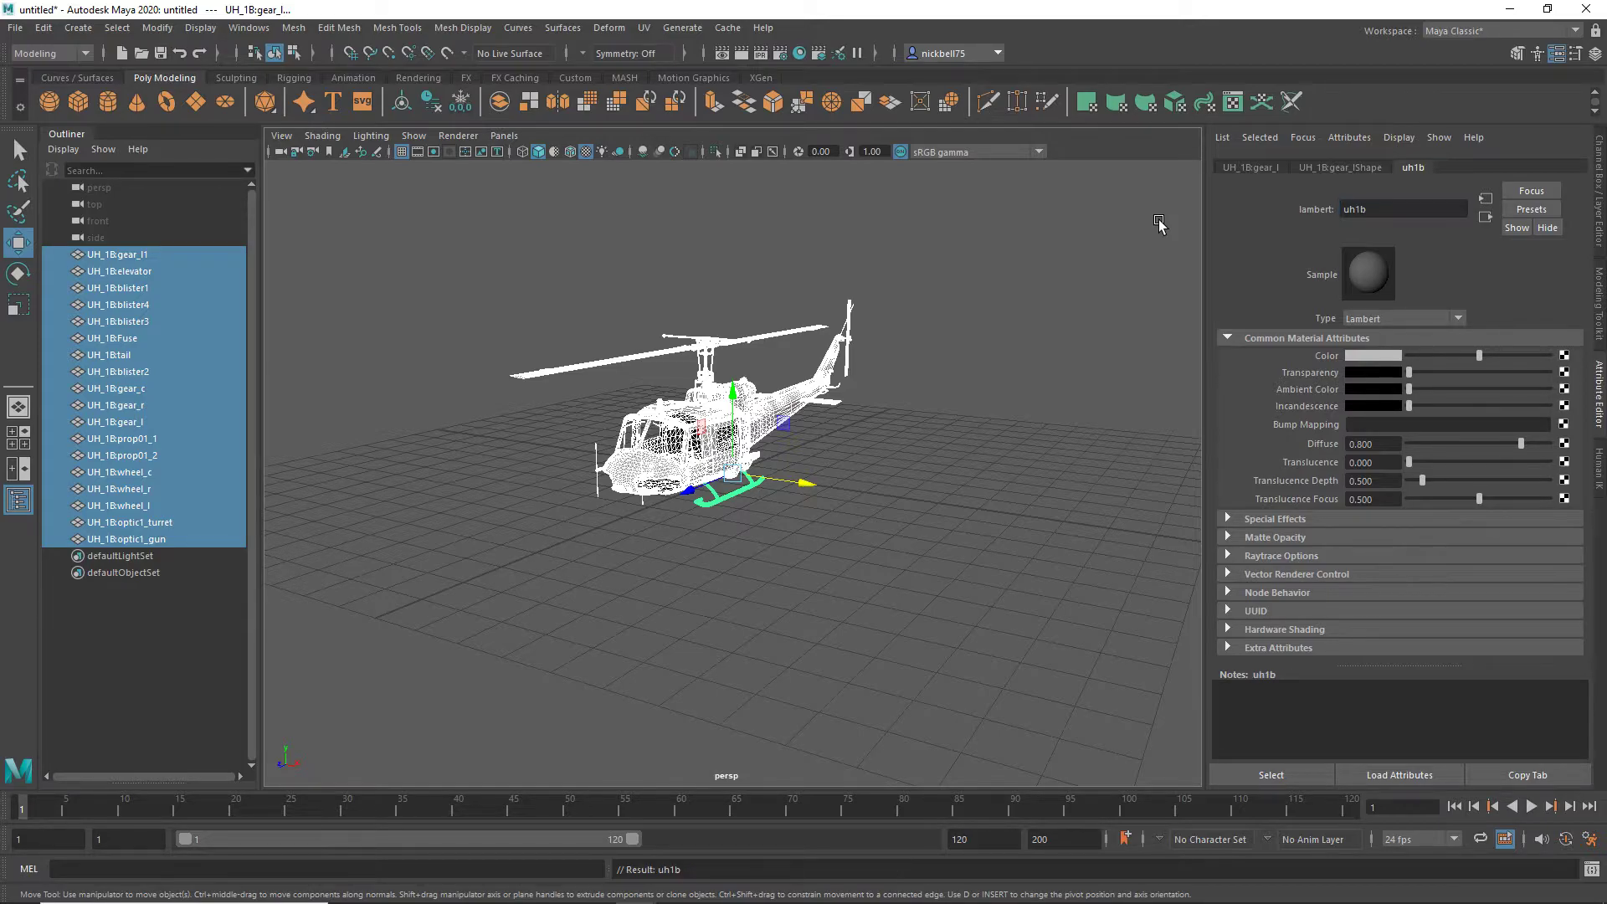
Step: Export the selected helicopter meshes as an FBX file named uh1b into the F:\skinning folder
click(15, 29)
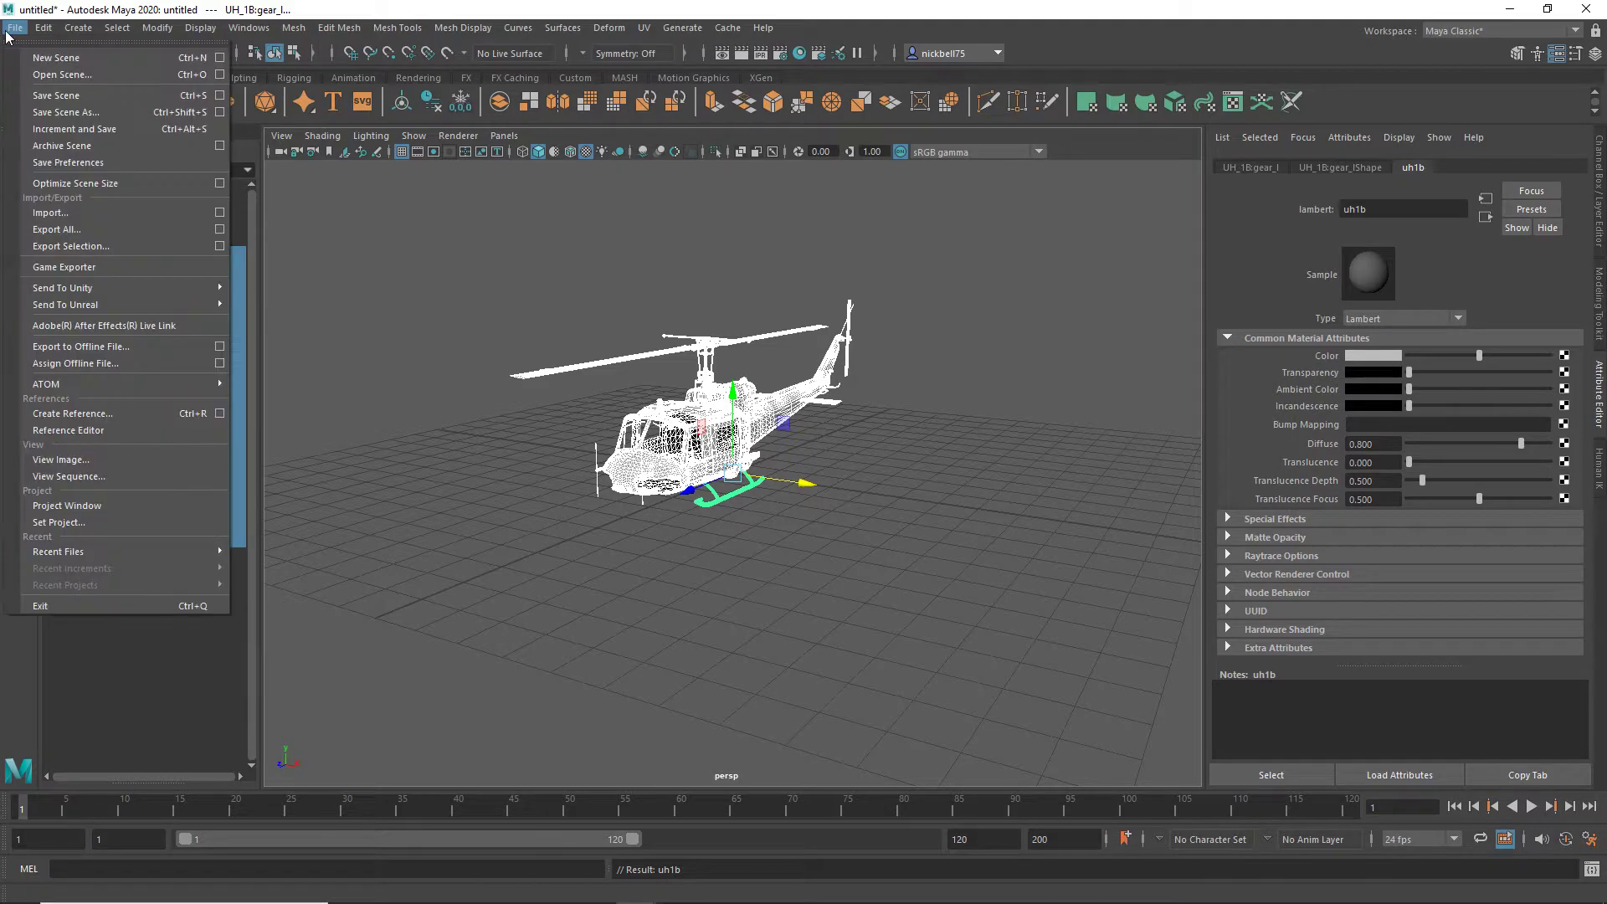
click(71, 246)
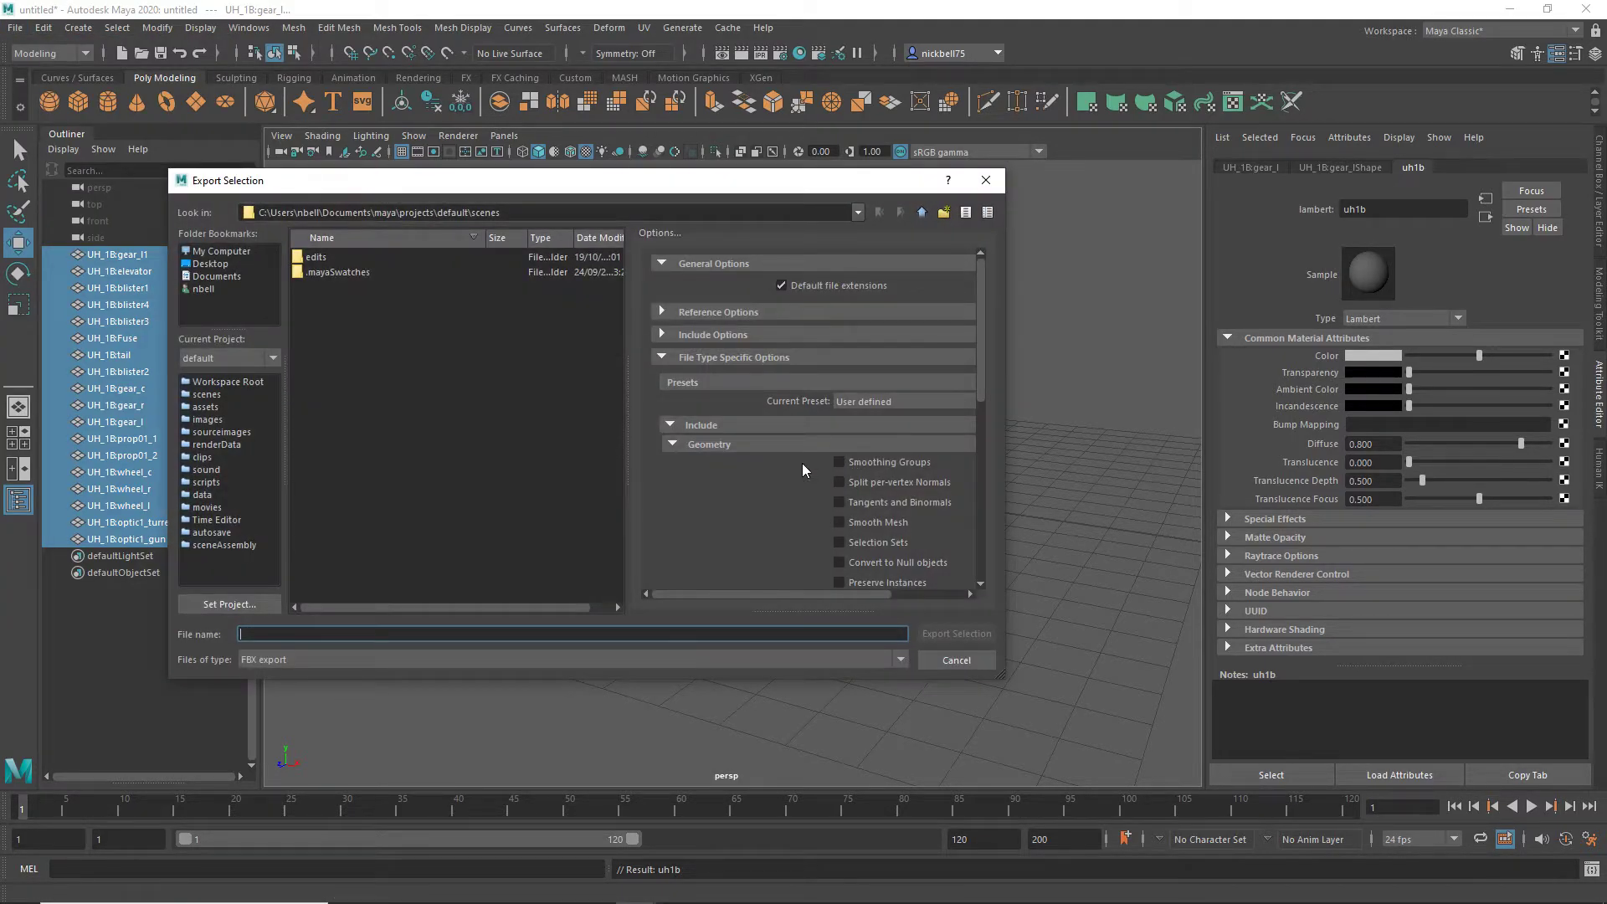
text(uh1b)
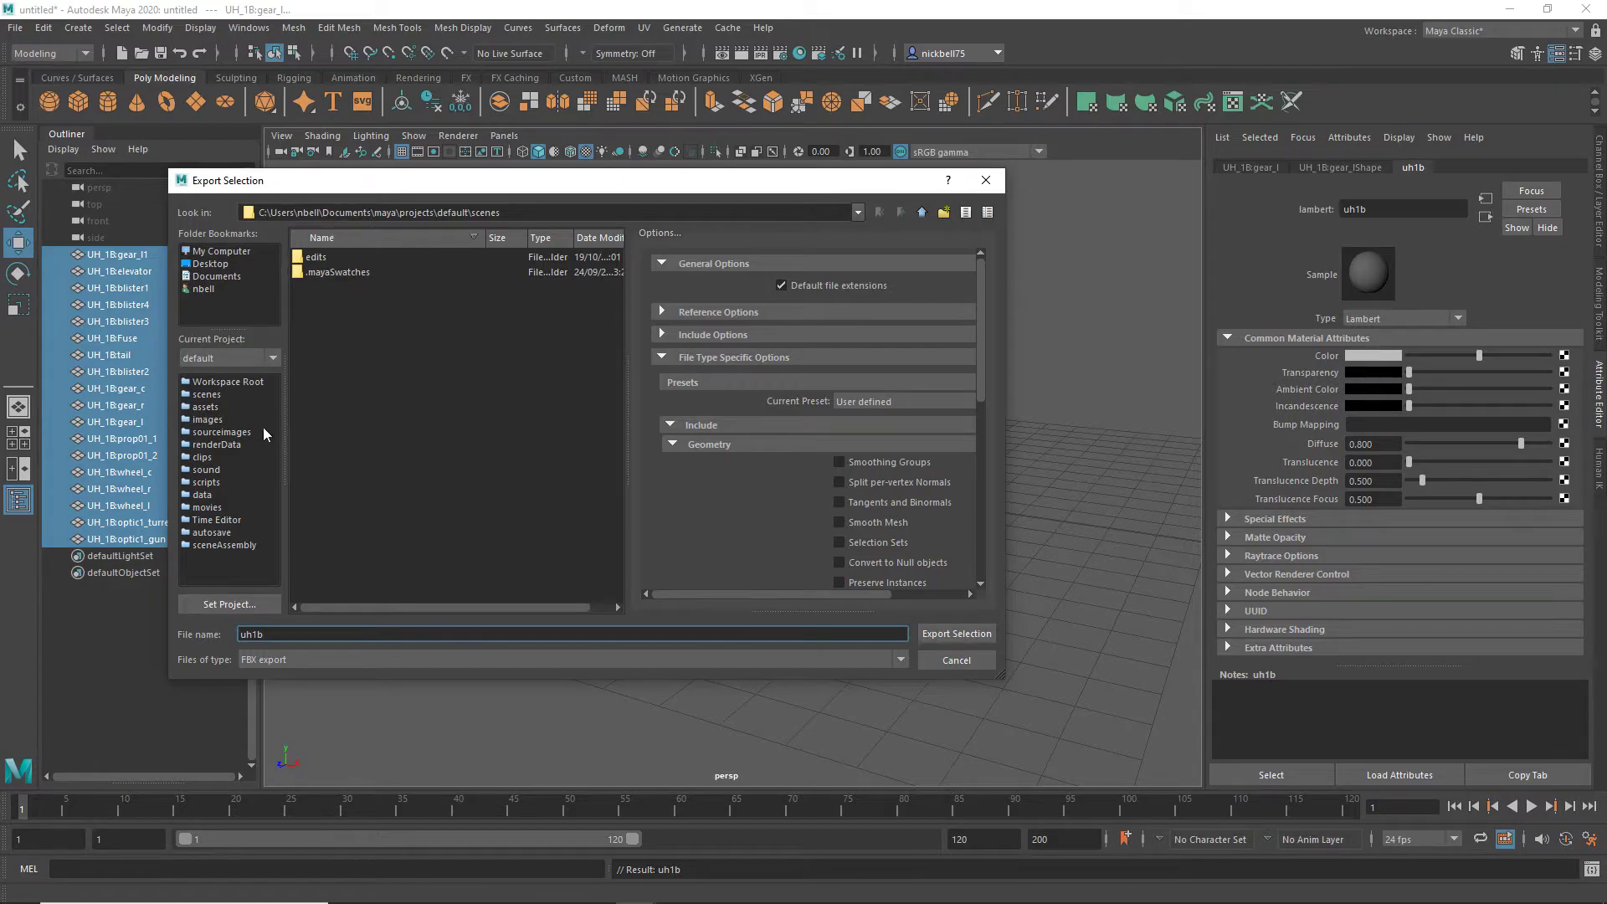
click(223, 254)
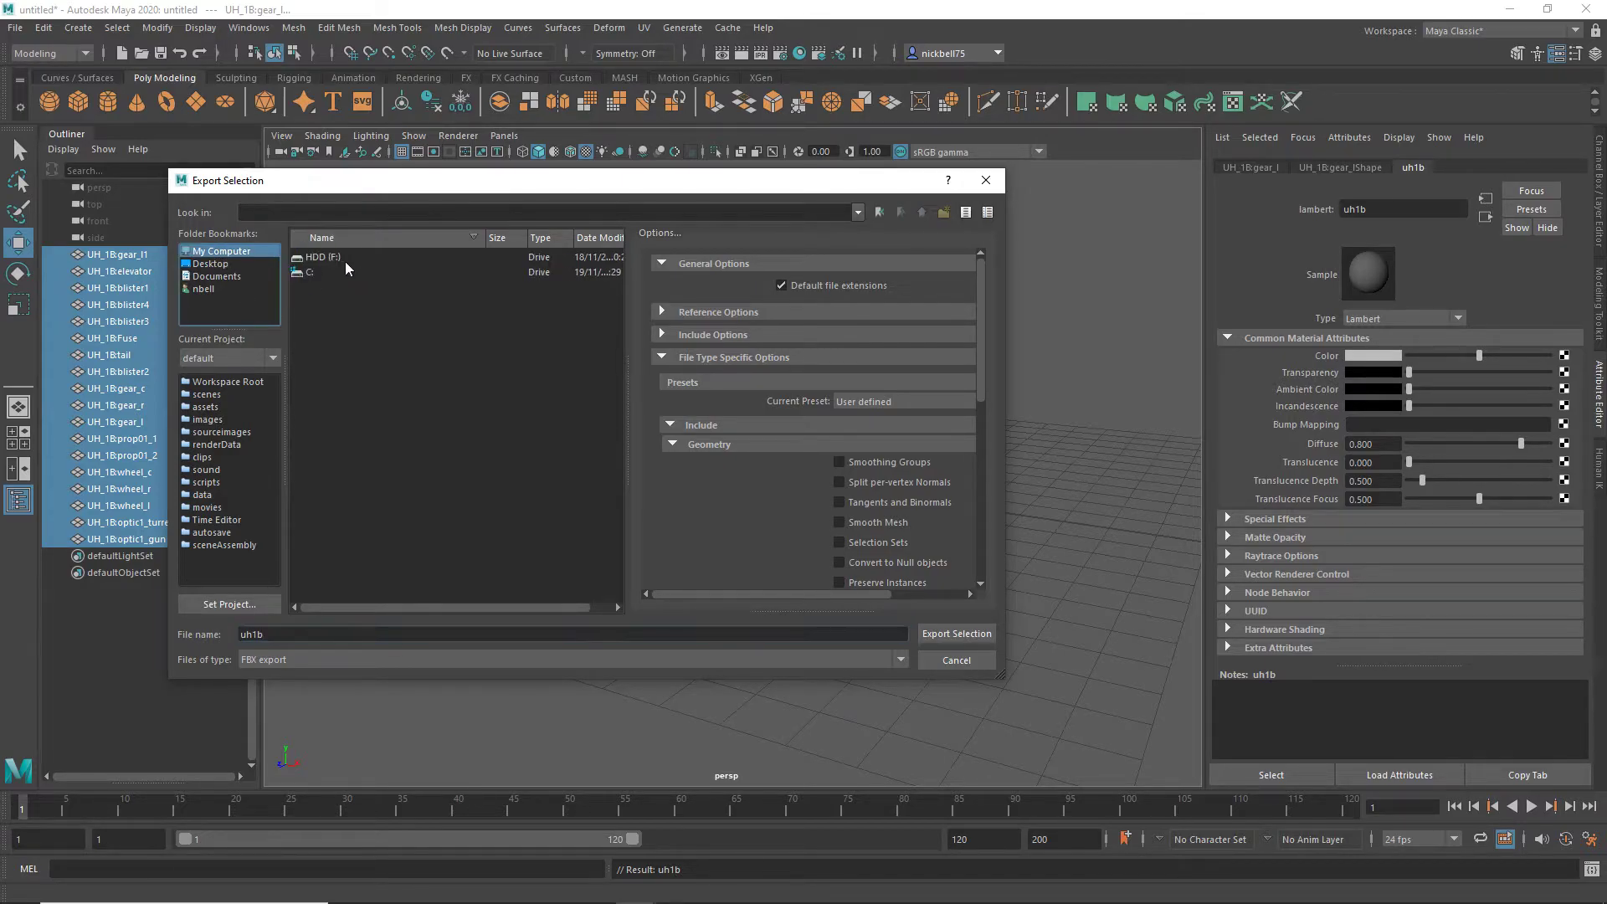
double_click(341, 265)
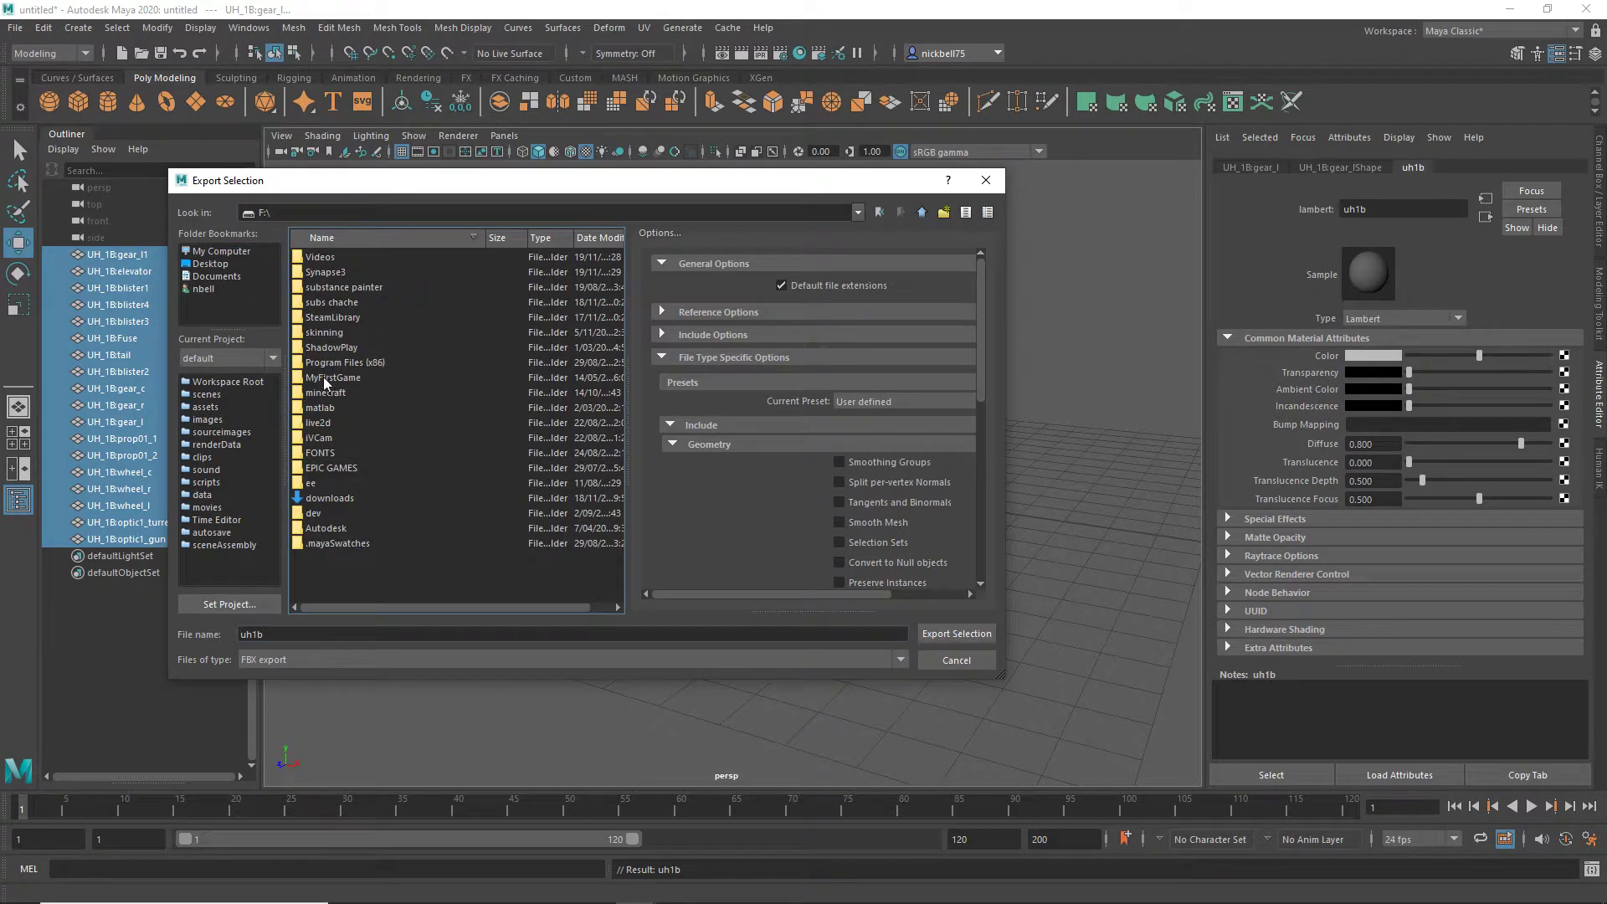
double_click(333, 332)
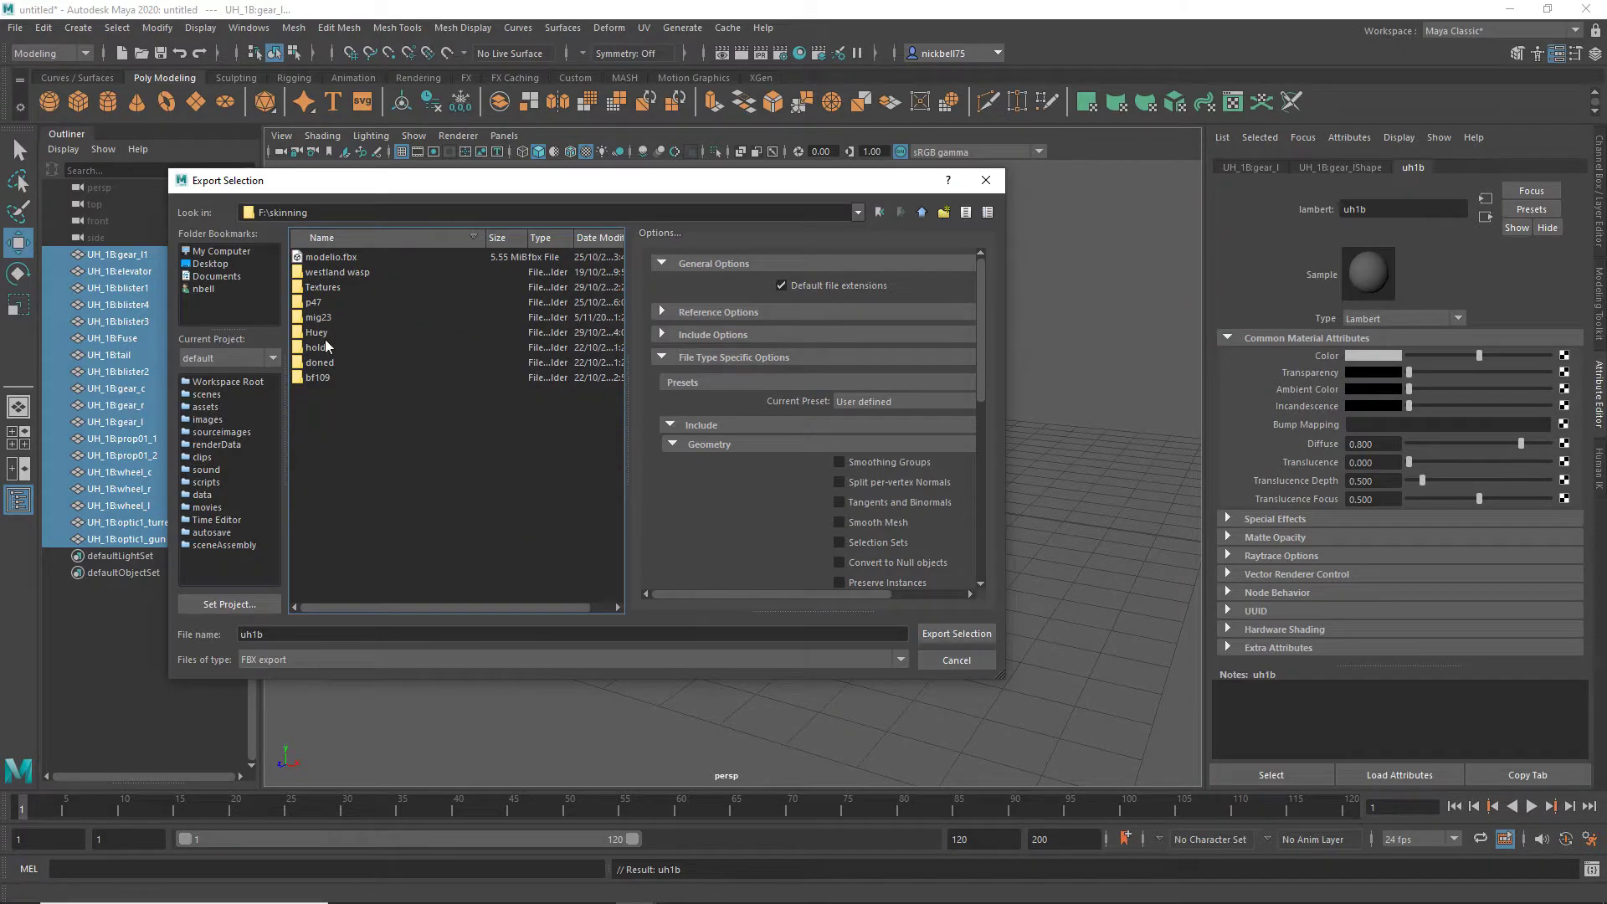
click(946, 641)
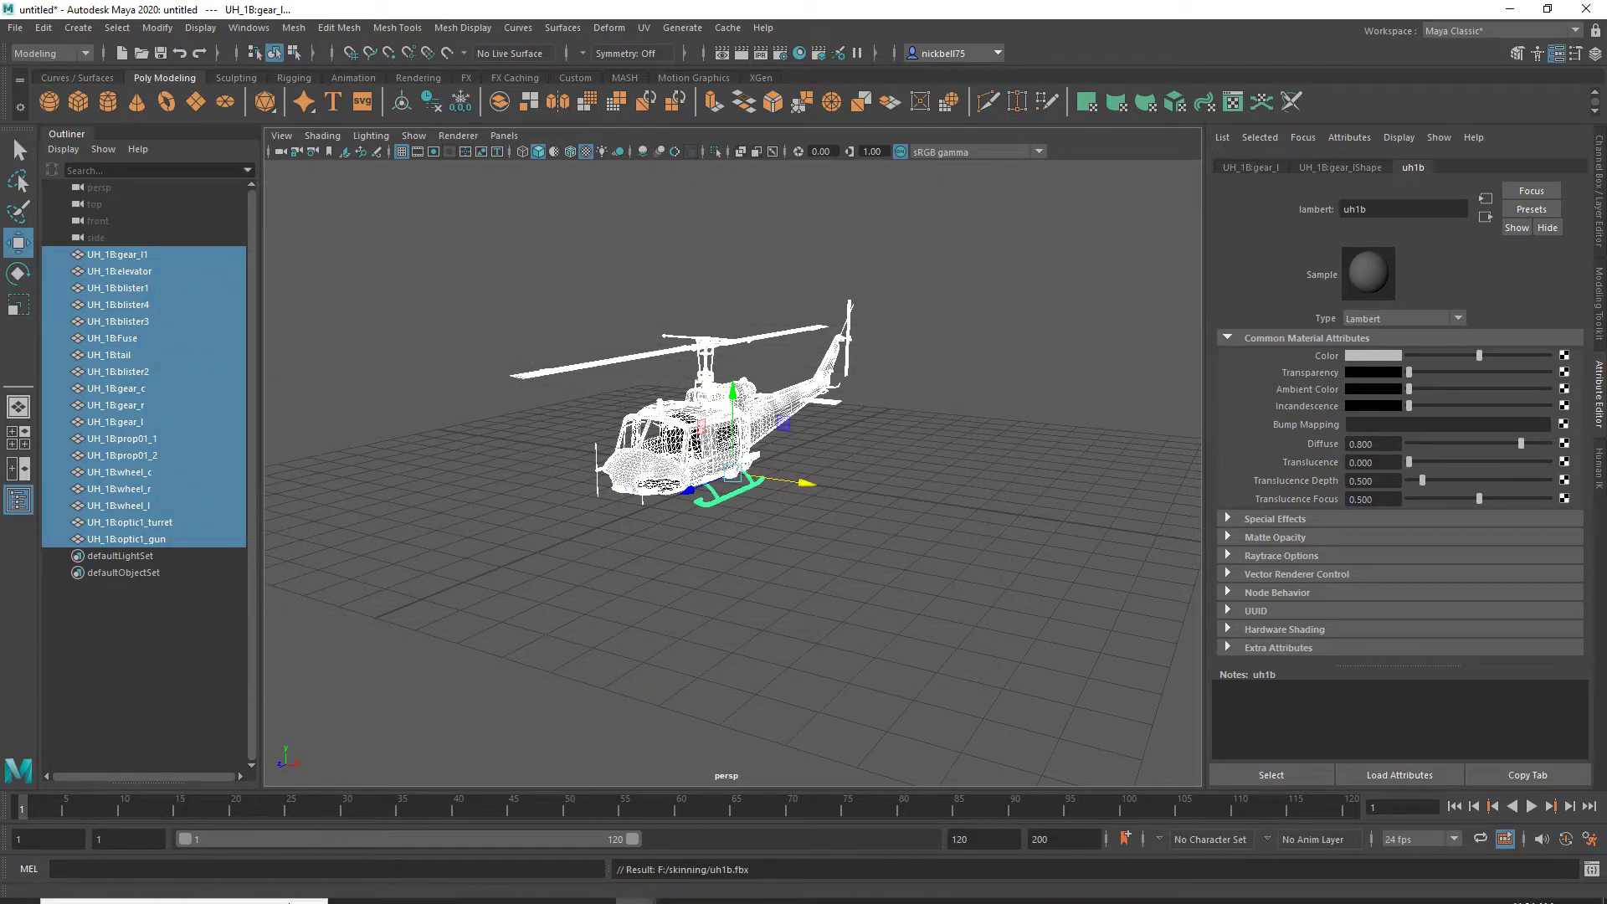
Step: Launch Substance Painter from the Windows search
click(224, 889)
text(subs)
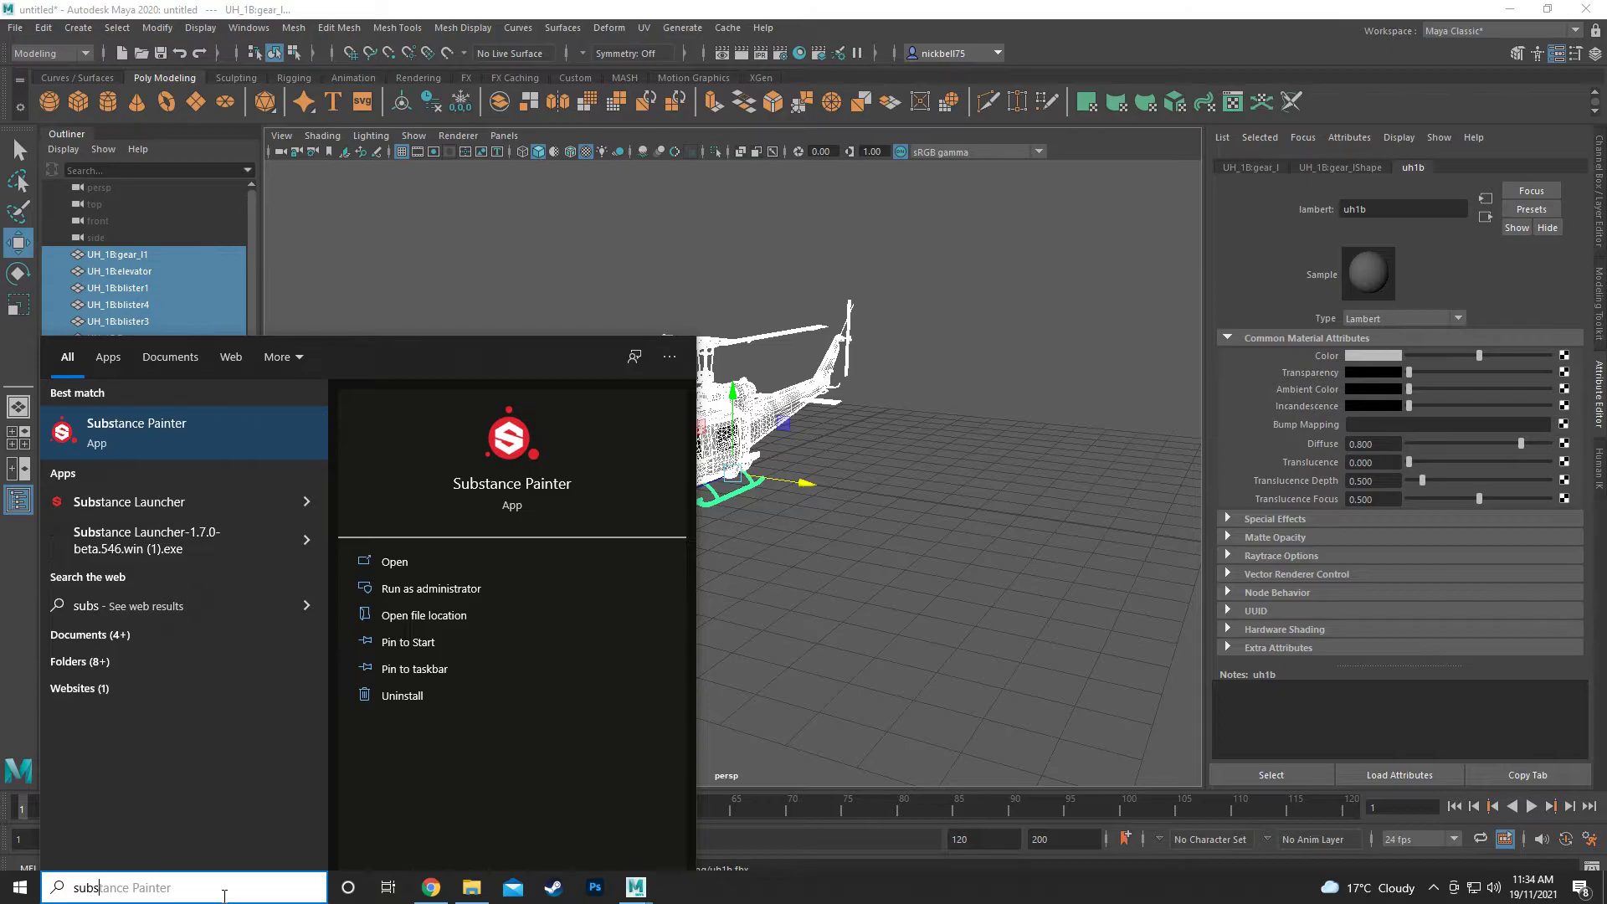
key(Return)
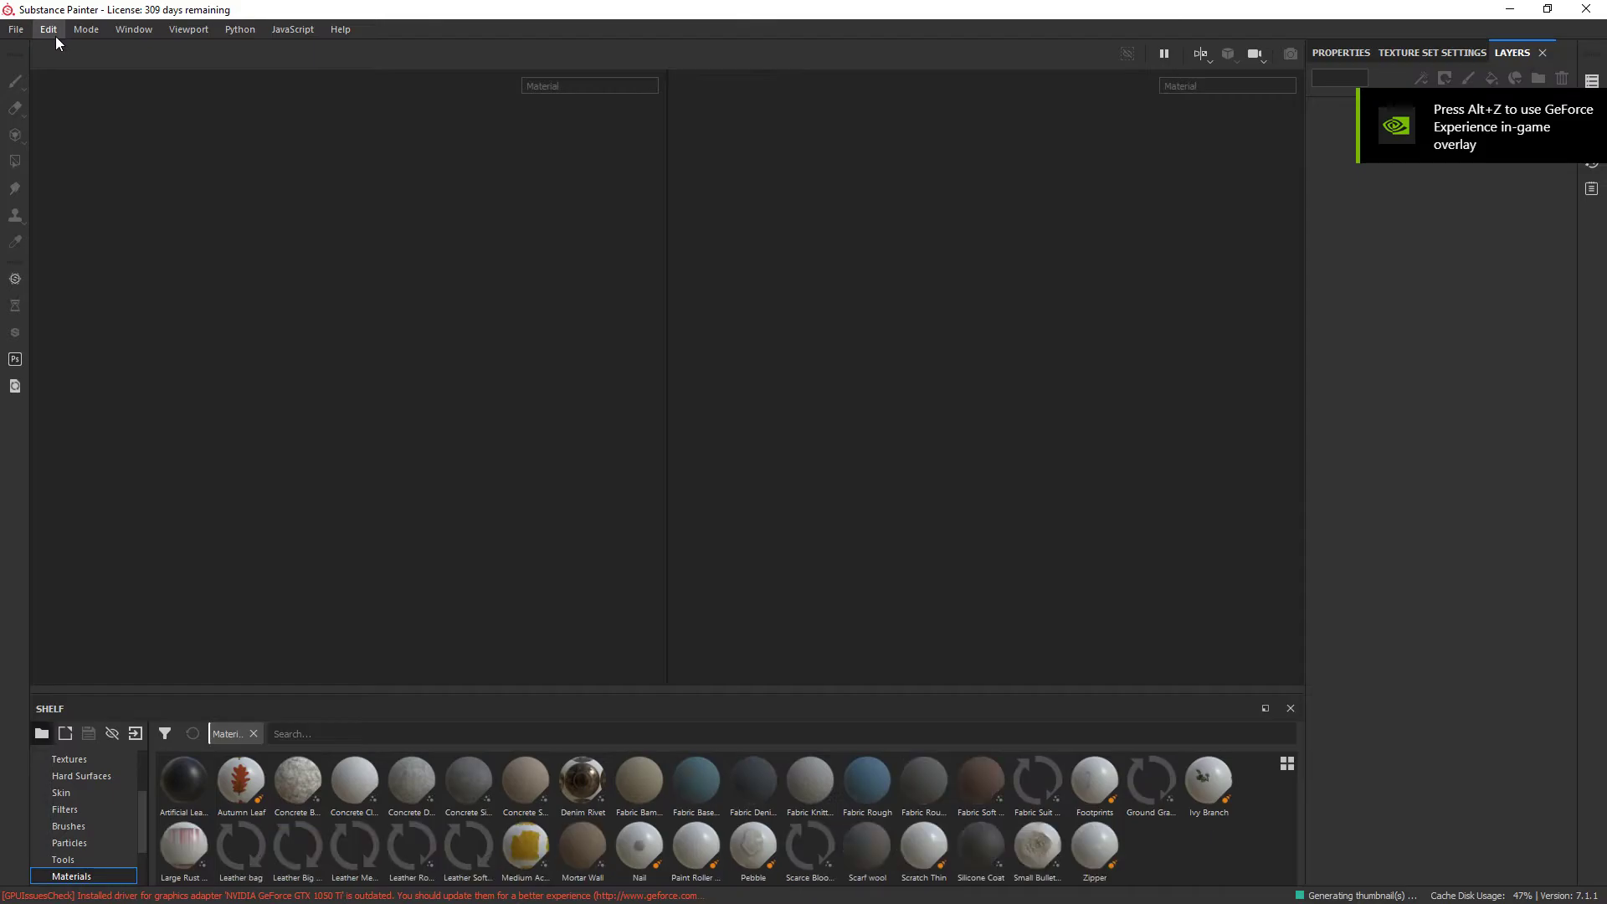
Step: Create a new project from the skinning folder's uh1b.fbx mesh, using the PBR - Metallic Roughness template
click(13, 32)
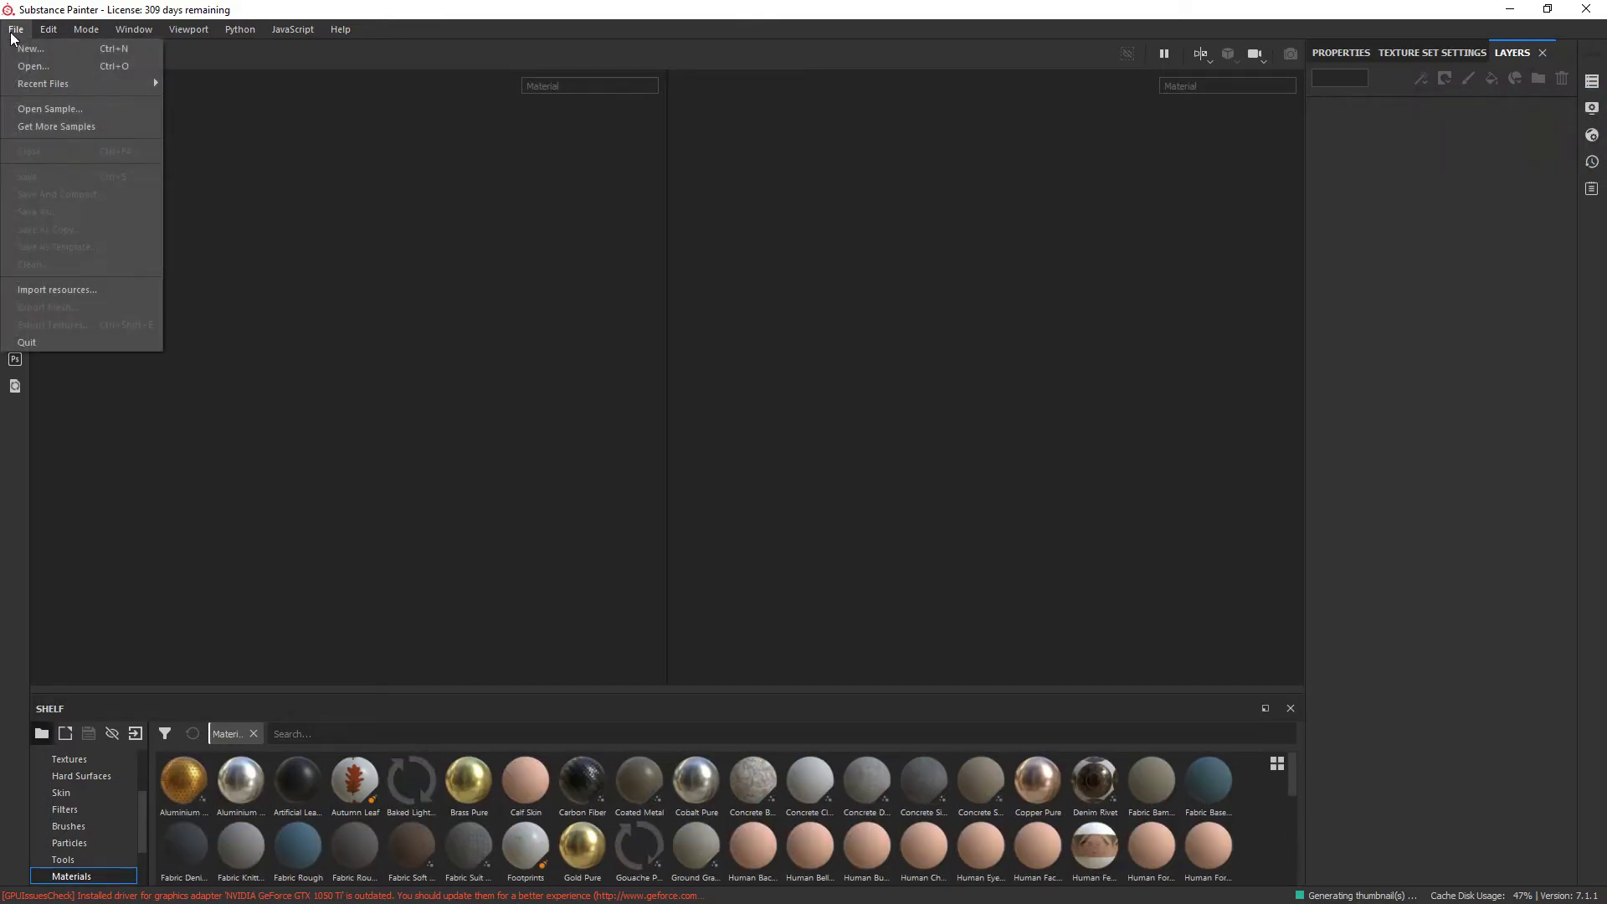
click(31, 48)
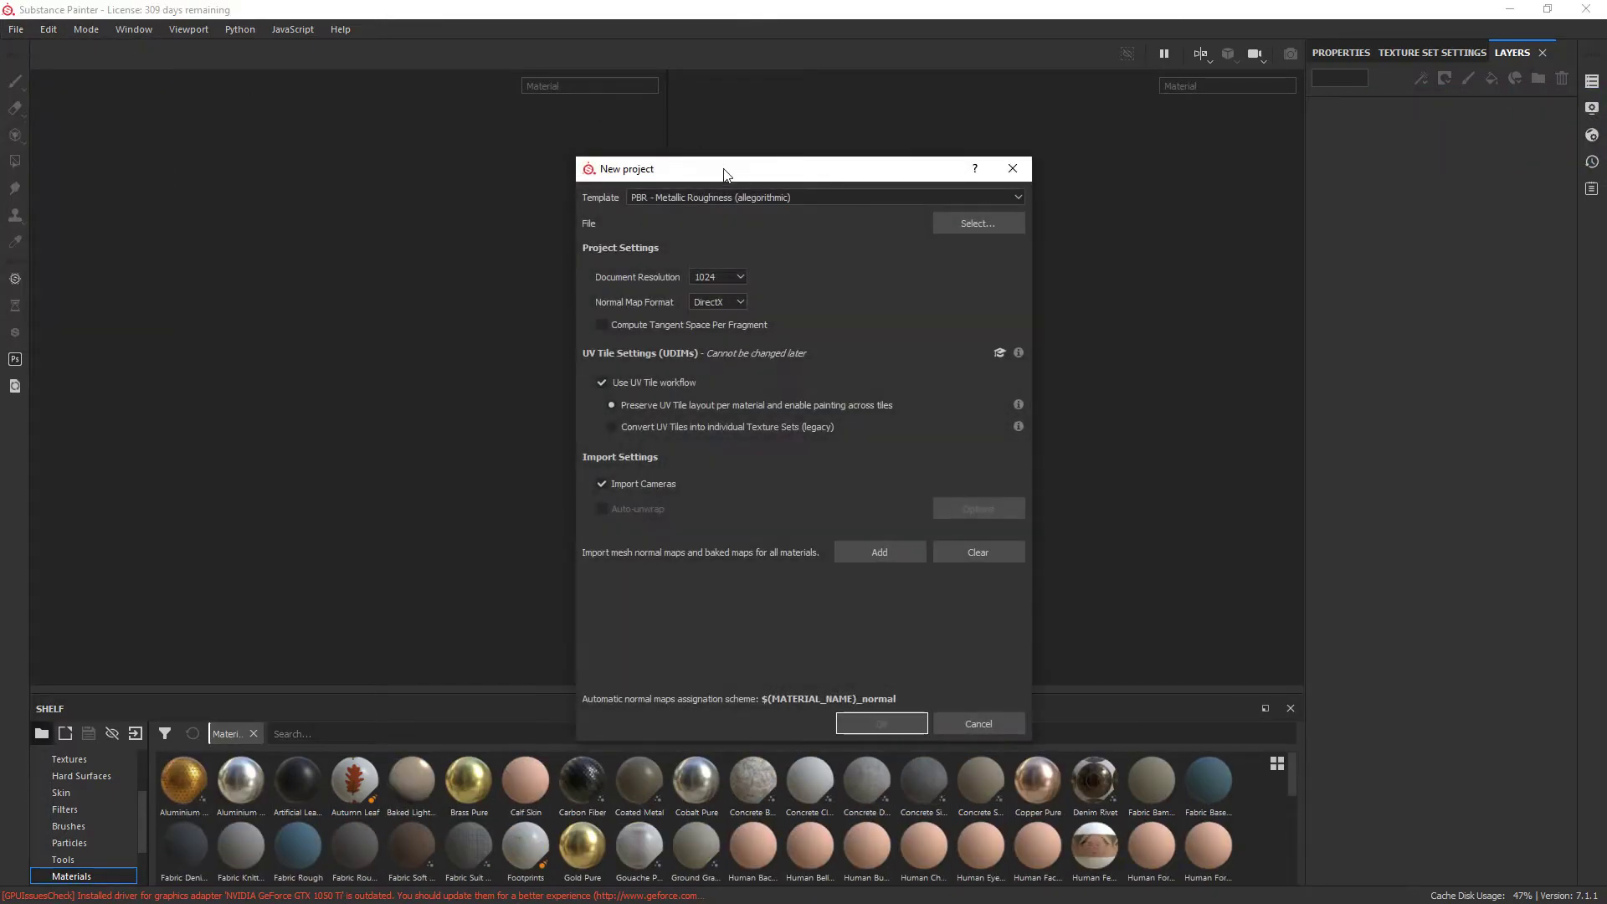
click(953, 224)
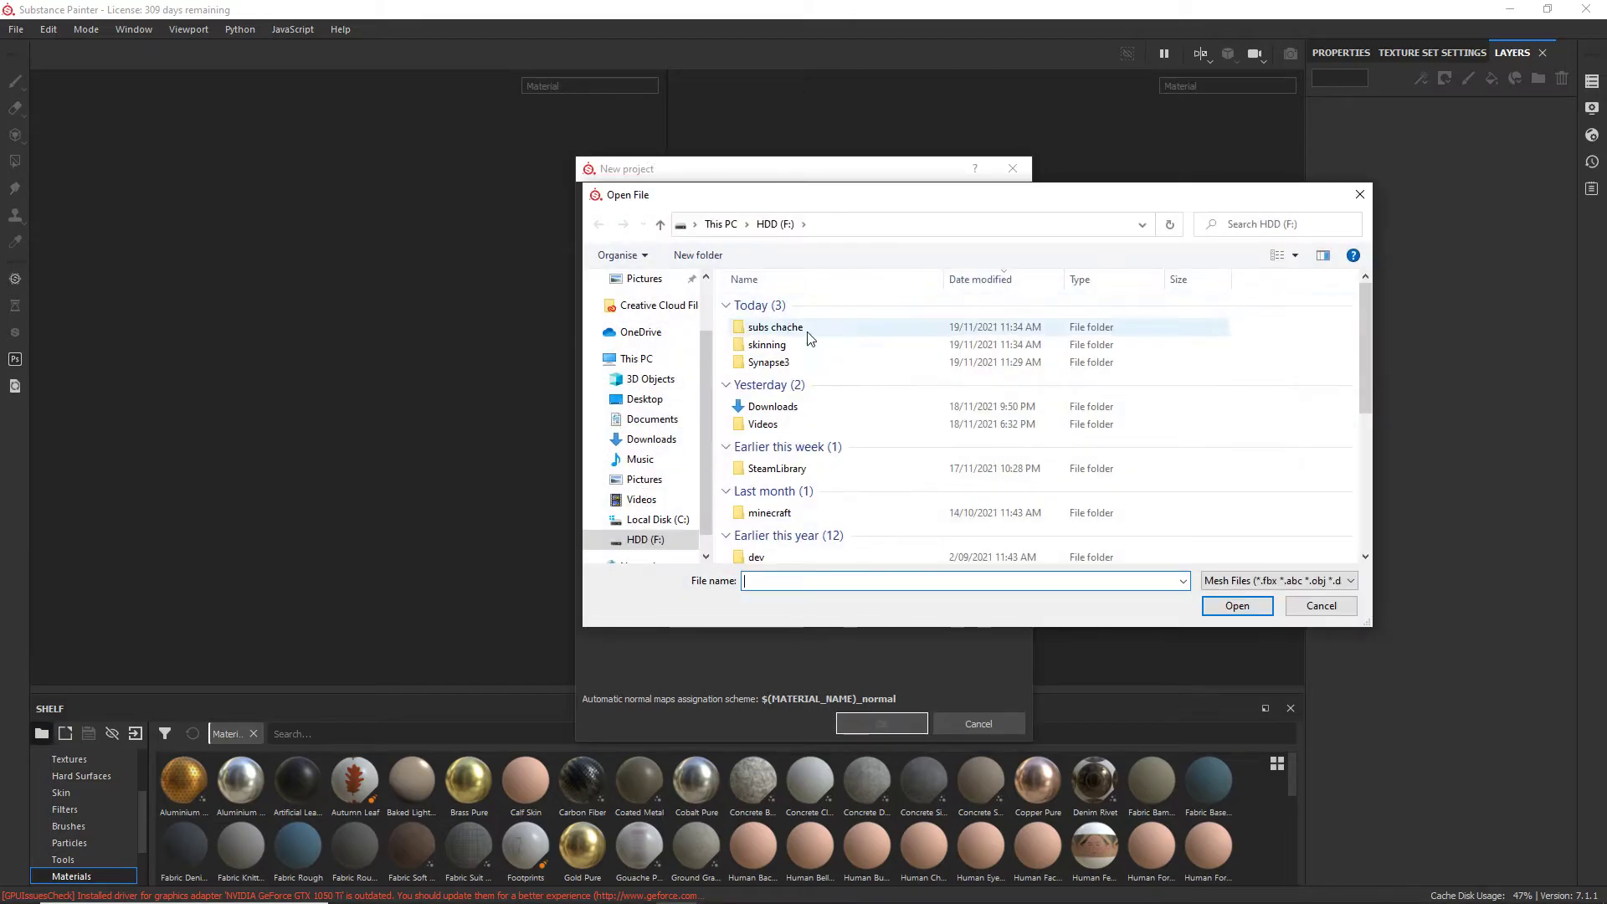
double_click(807, 350)
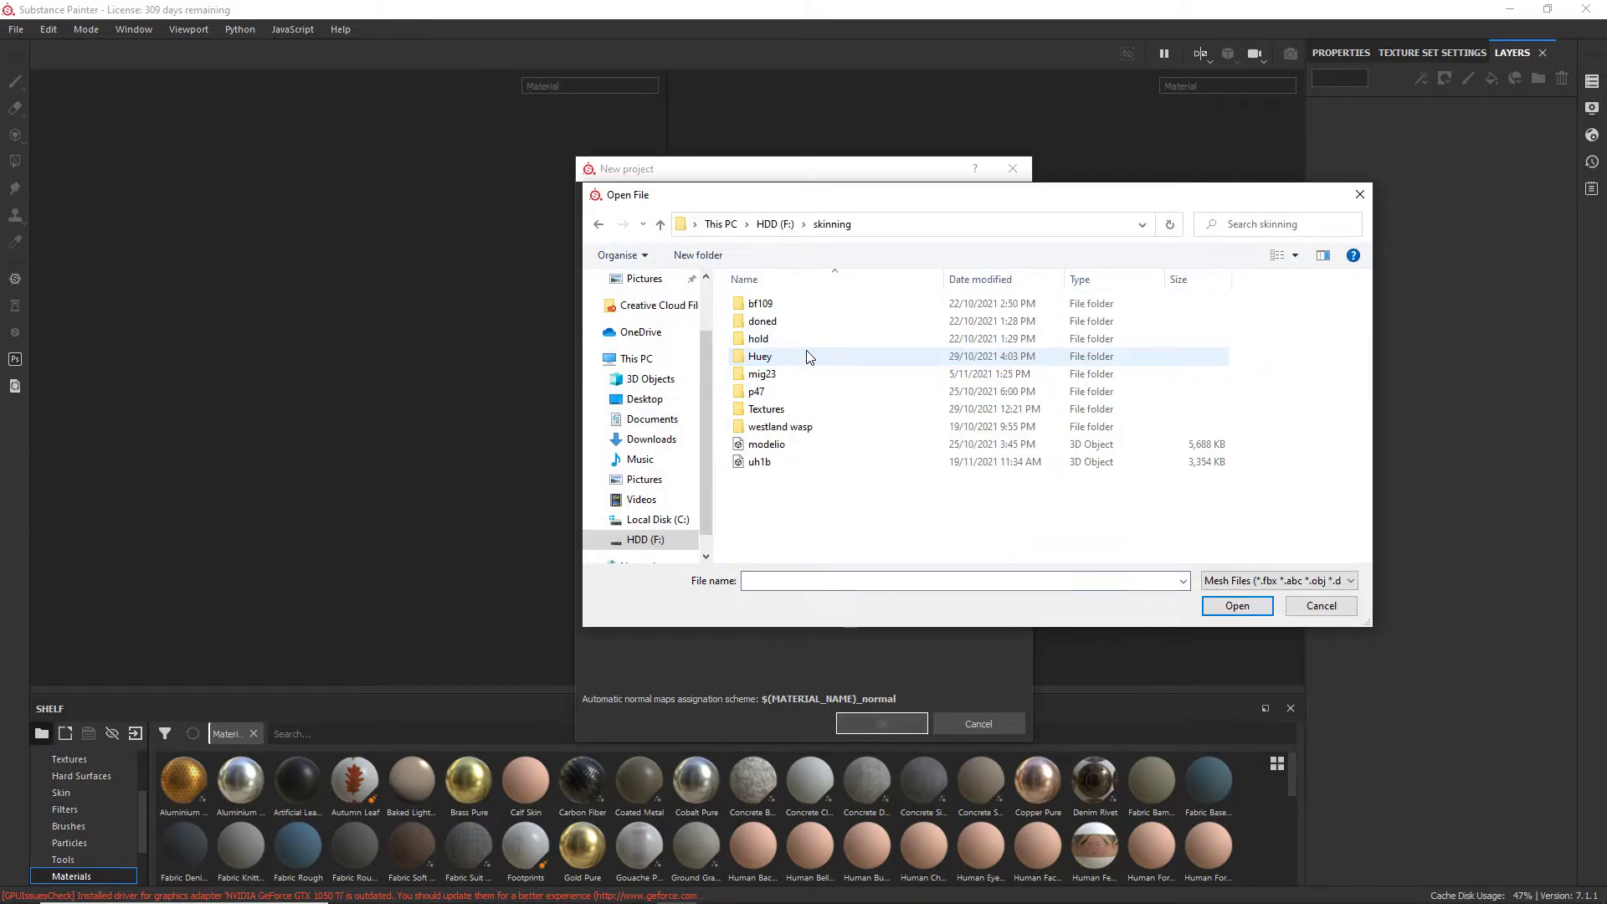
click(768, 463)
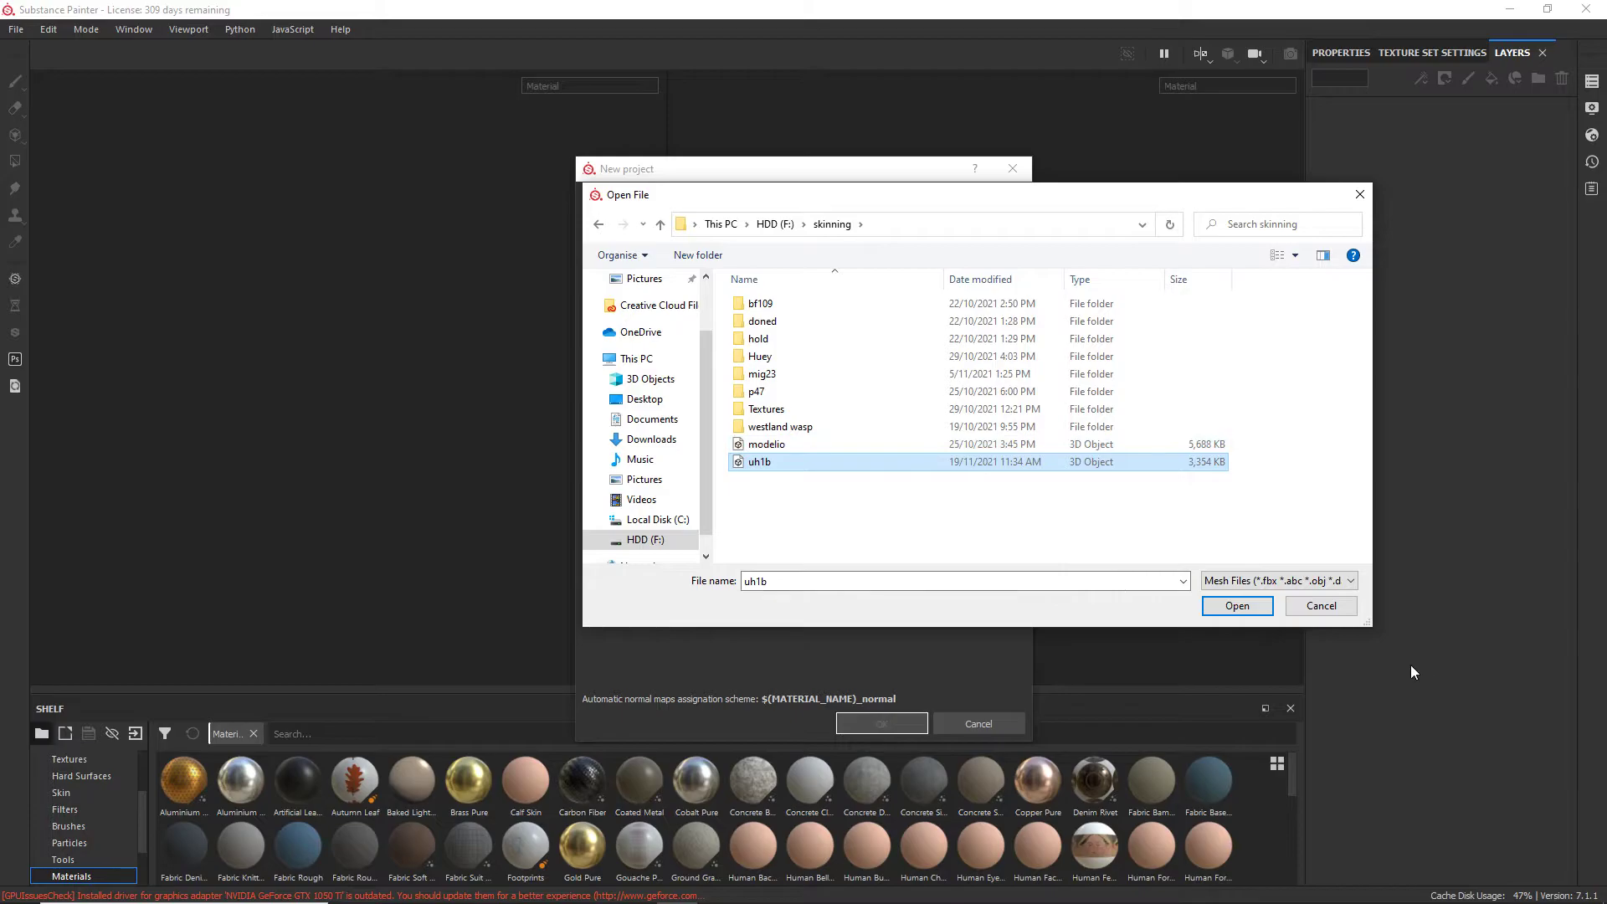
click(1235, 609)
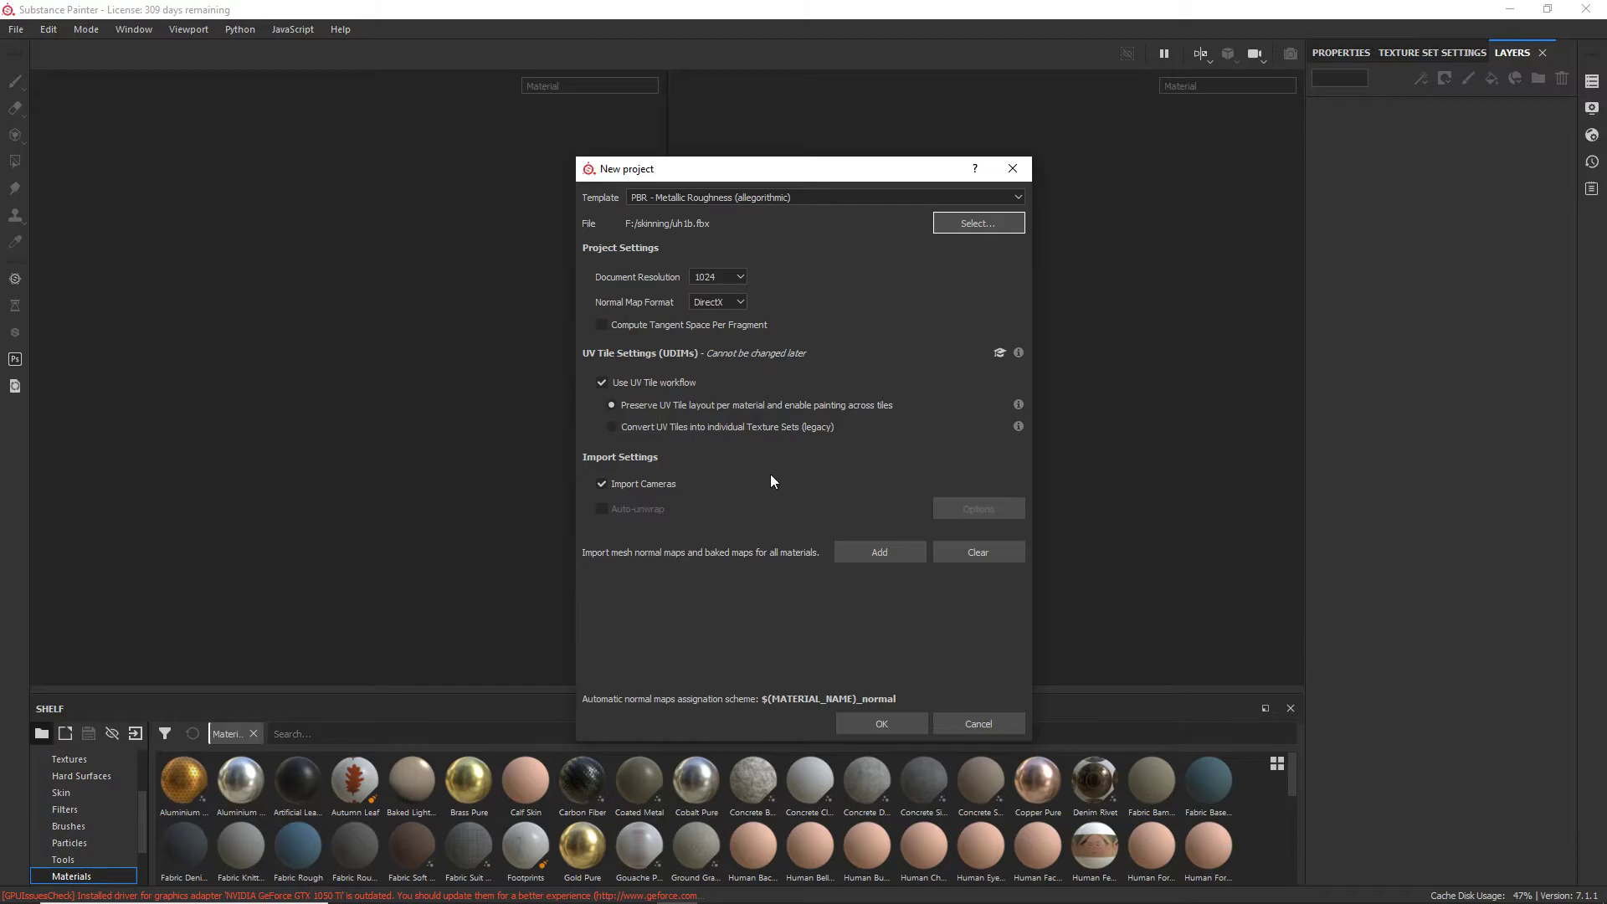
click(879, 725)
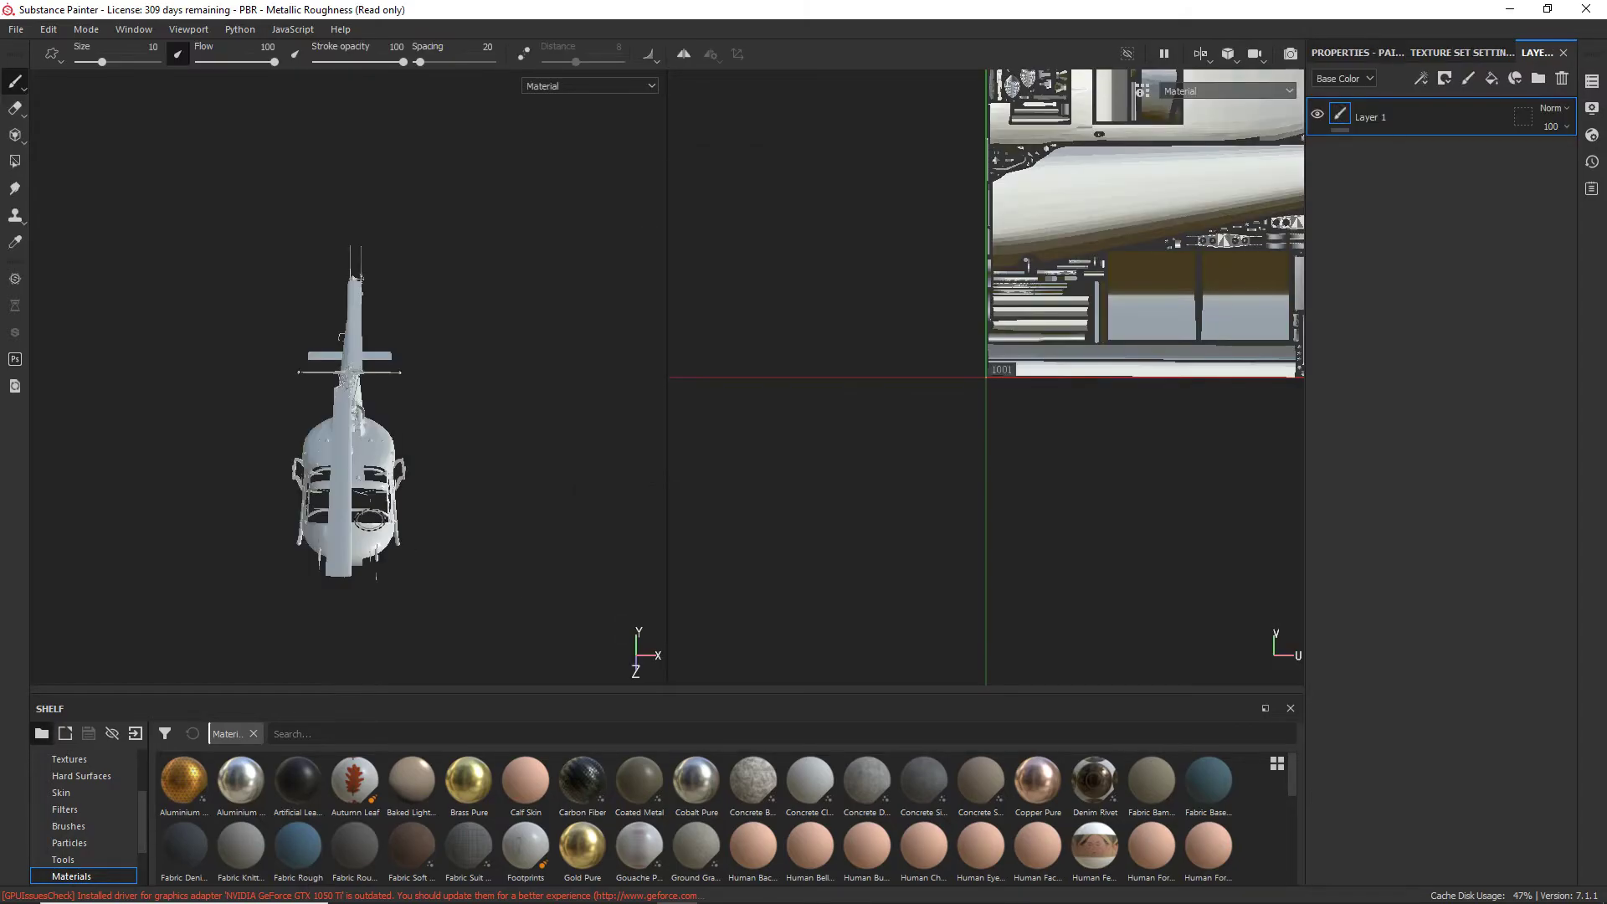
Step: Examine the imported helicopter in the 3D view and its UV layout on the 1001 tile
alt+drag(425, 483, 277, 430)
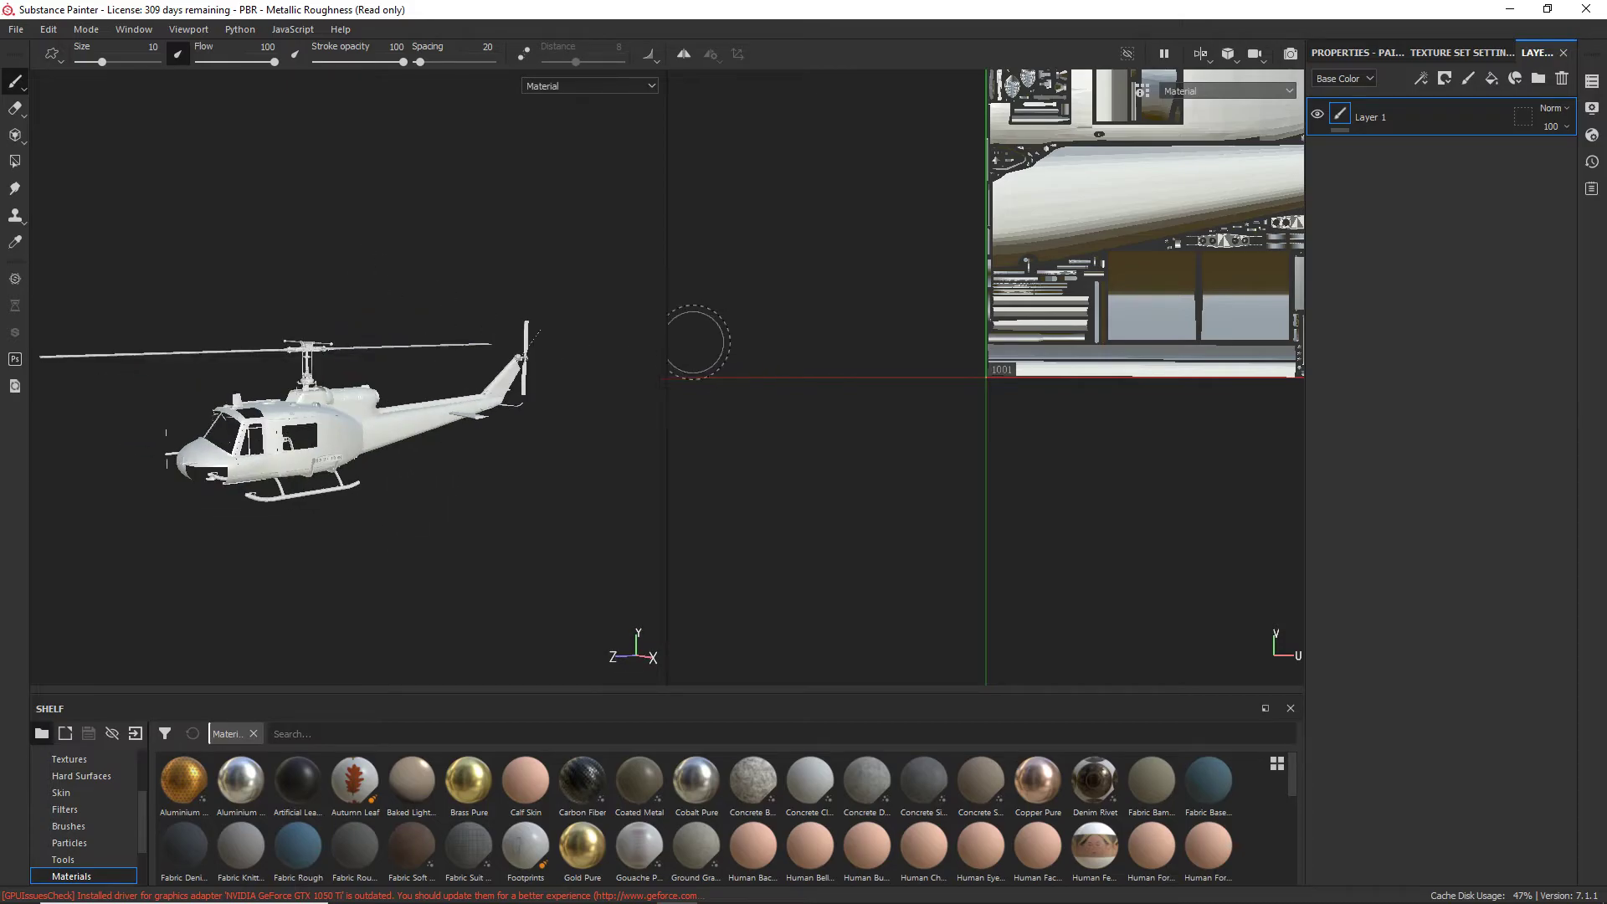
scroll(1038, 384, down, 3)
scroll(1026, 339, down, 2)
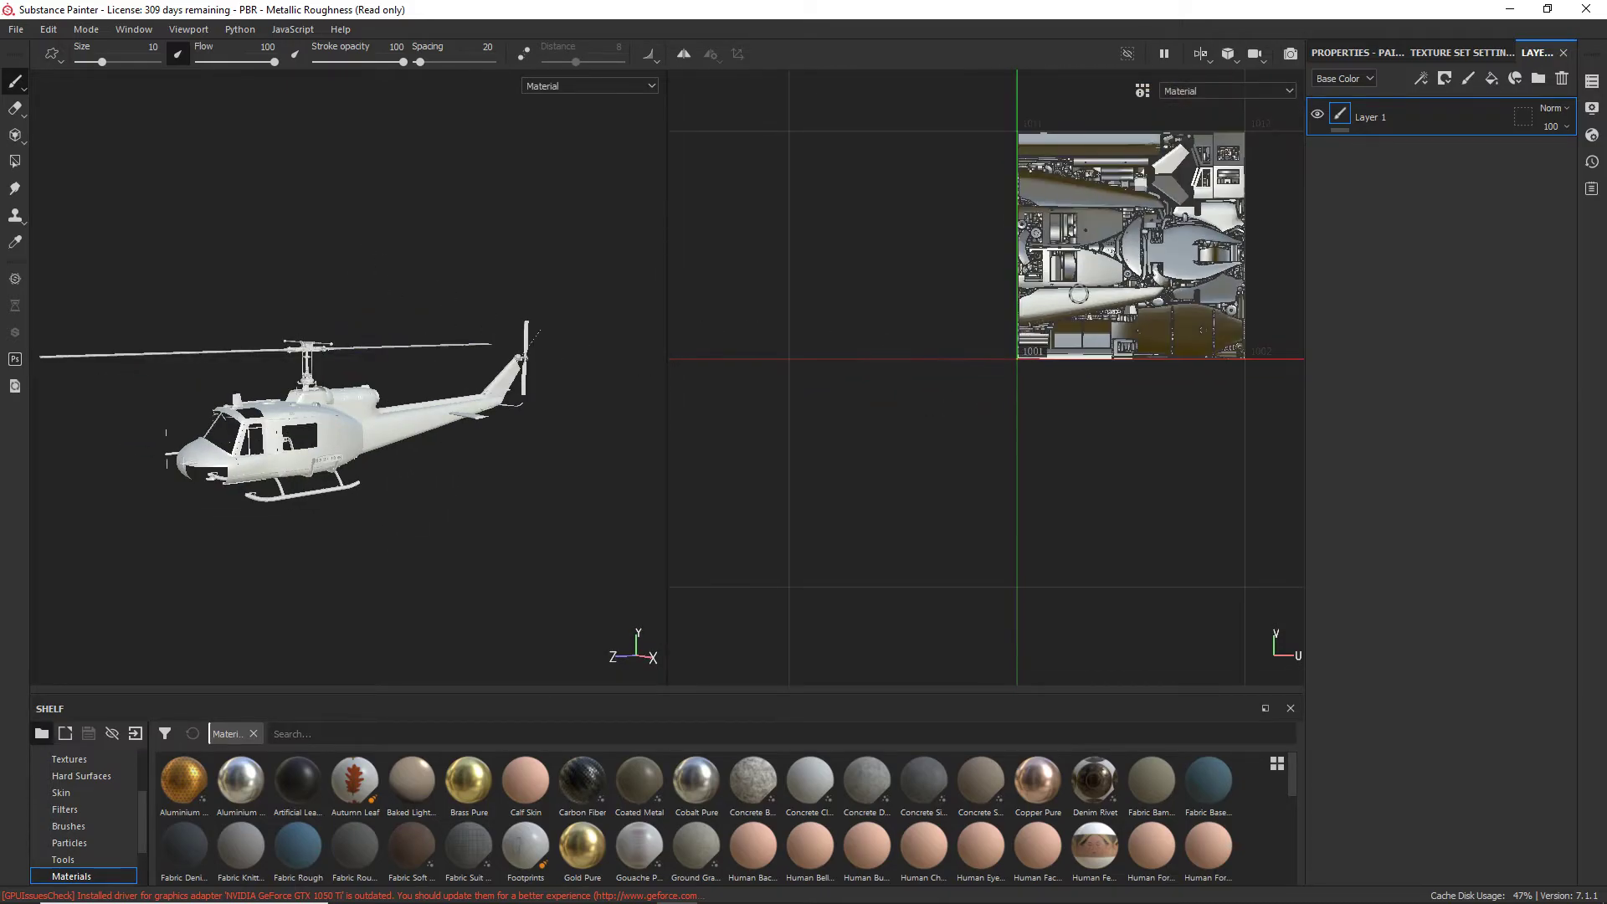
scroll(1159, 205, down, 2)
scroll(1218, 163, up, 5)
scroll(962, 335, up, 3)
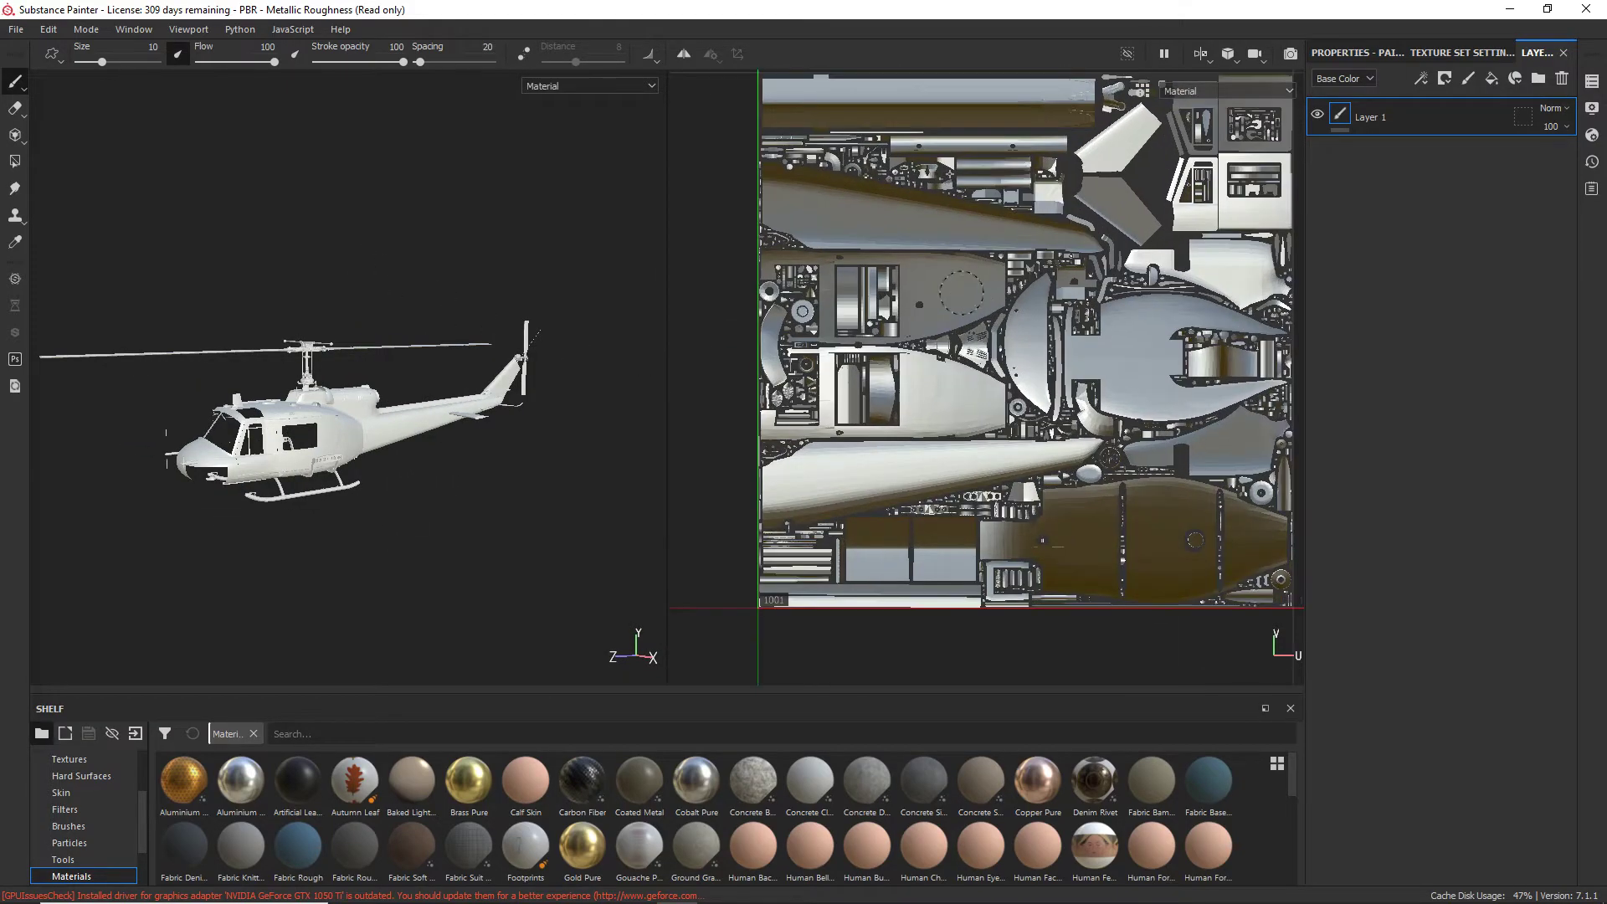
scroll(946, 380, down, 3)
scroll(1026, 256, up, 4)
scroll(303, 435, up, 3)
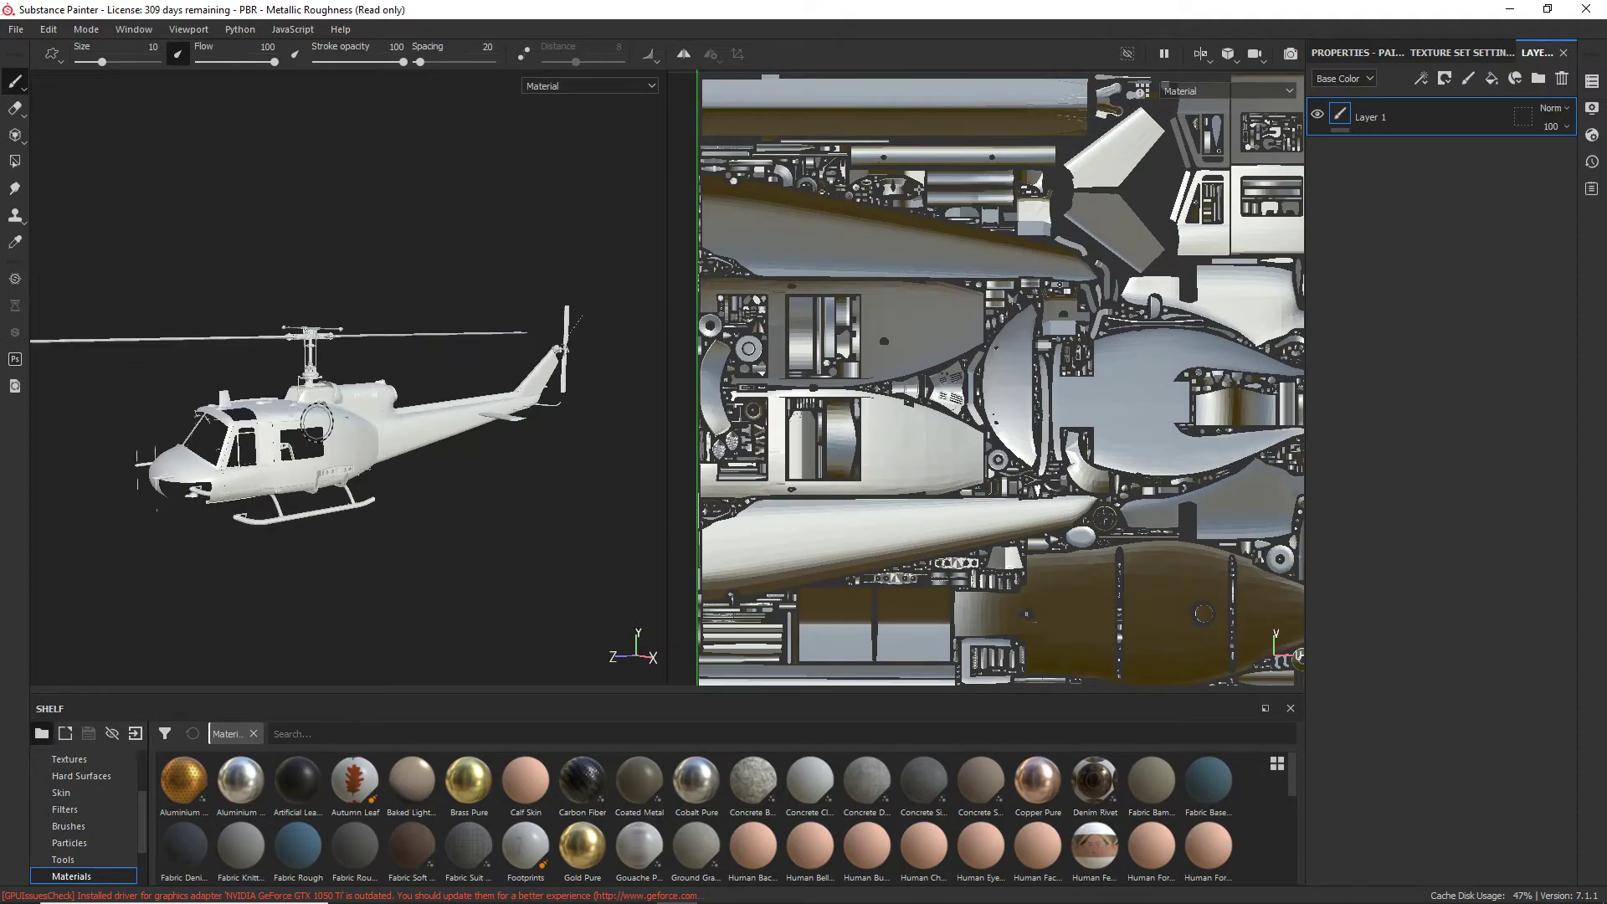
scroll(317, 442, up, 2)
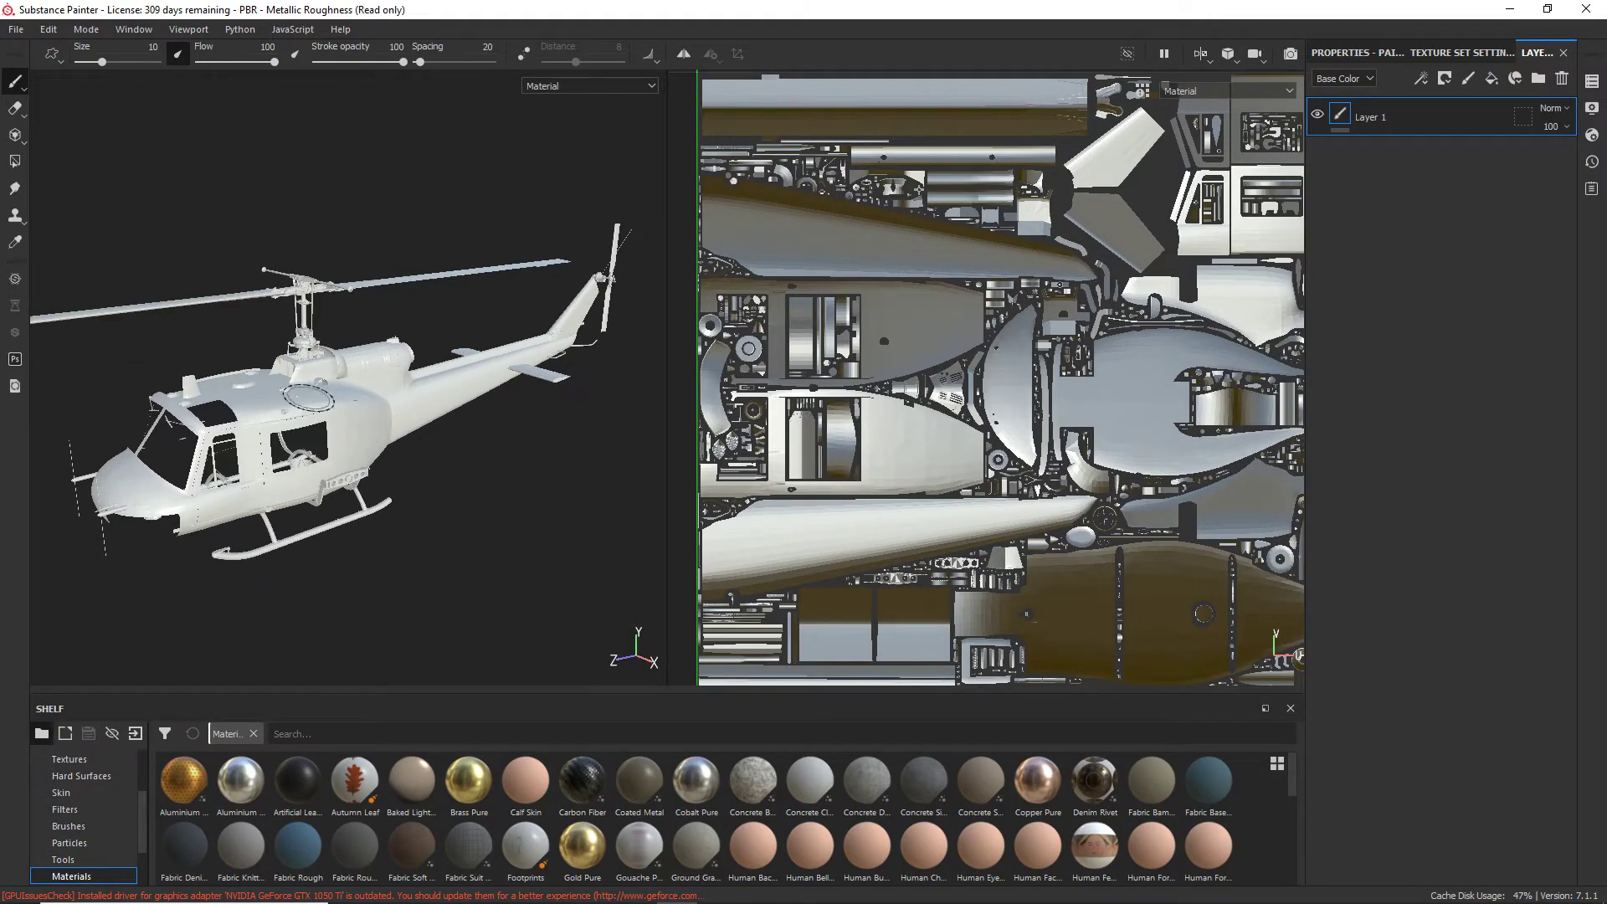
Step: Examine the mesh wireframe on the fuselage and in the UV layout using the Polygon Fill tool
click(14, 161)
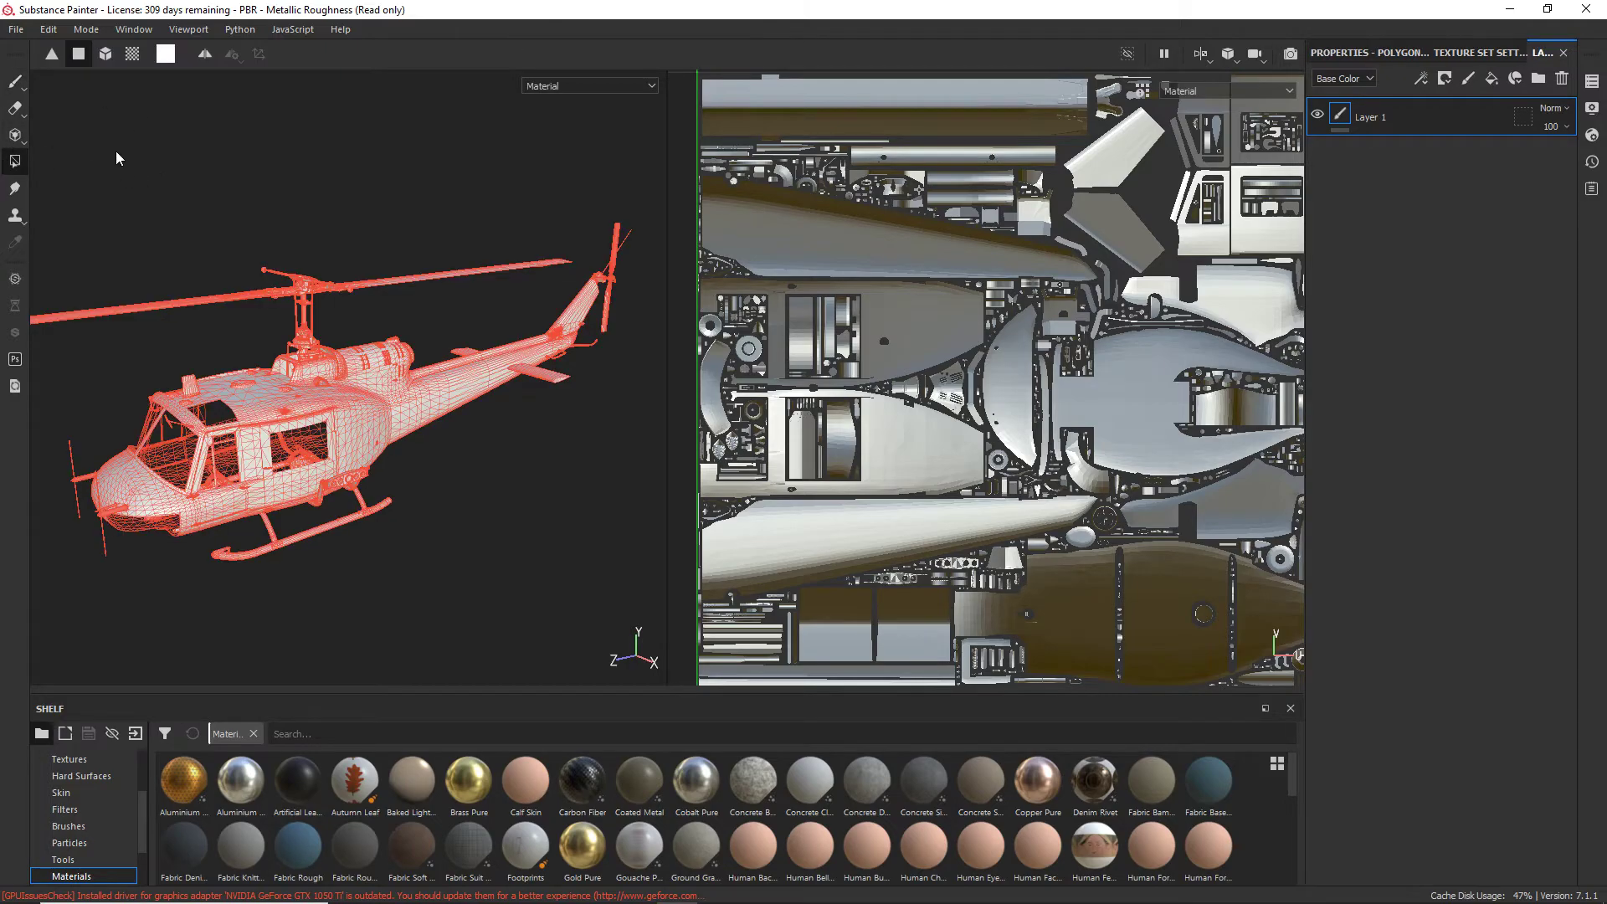
scroll(418, 473, up, 8)
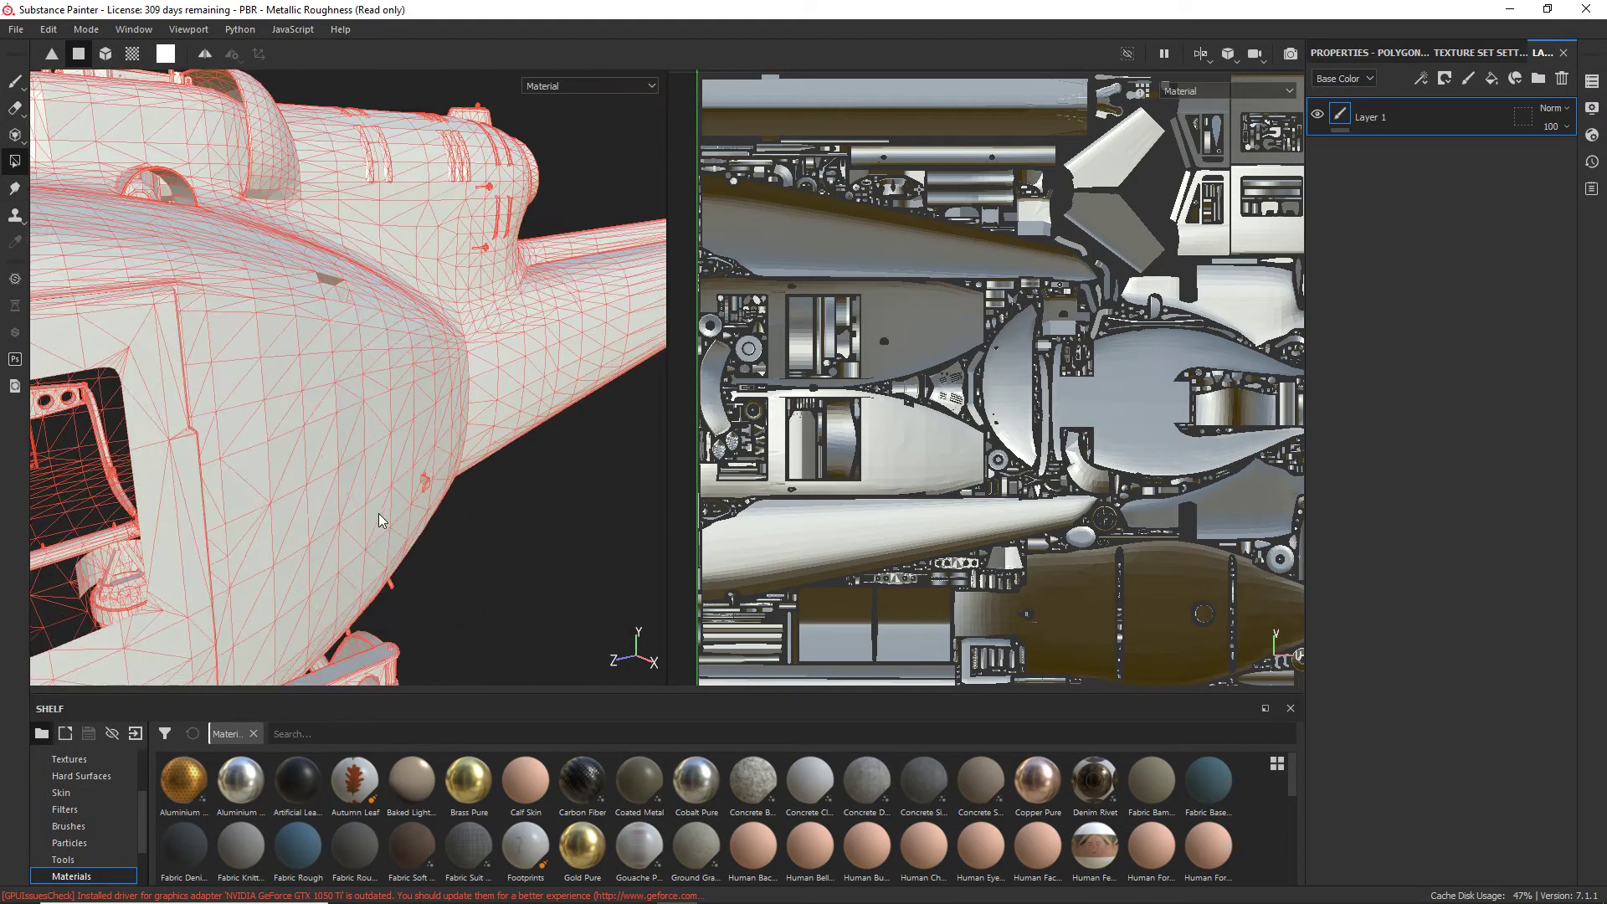
scroll(318, 469, down, 2)
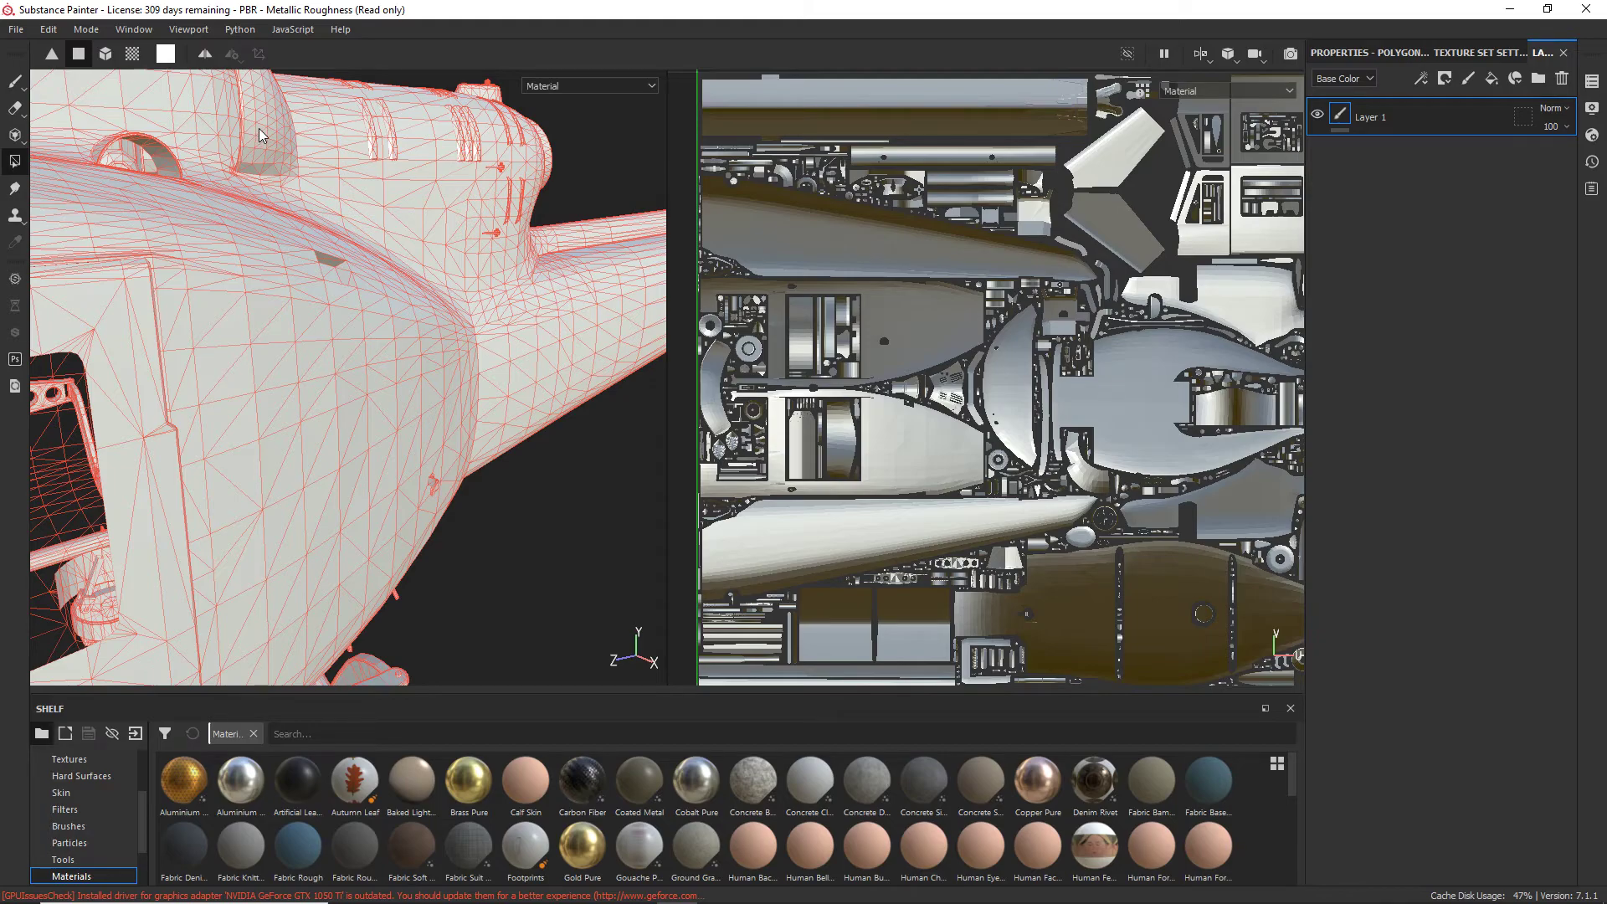
scroll(1112, 335, down, 3)
scroll(1148, 281, up, 1)
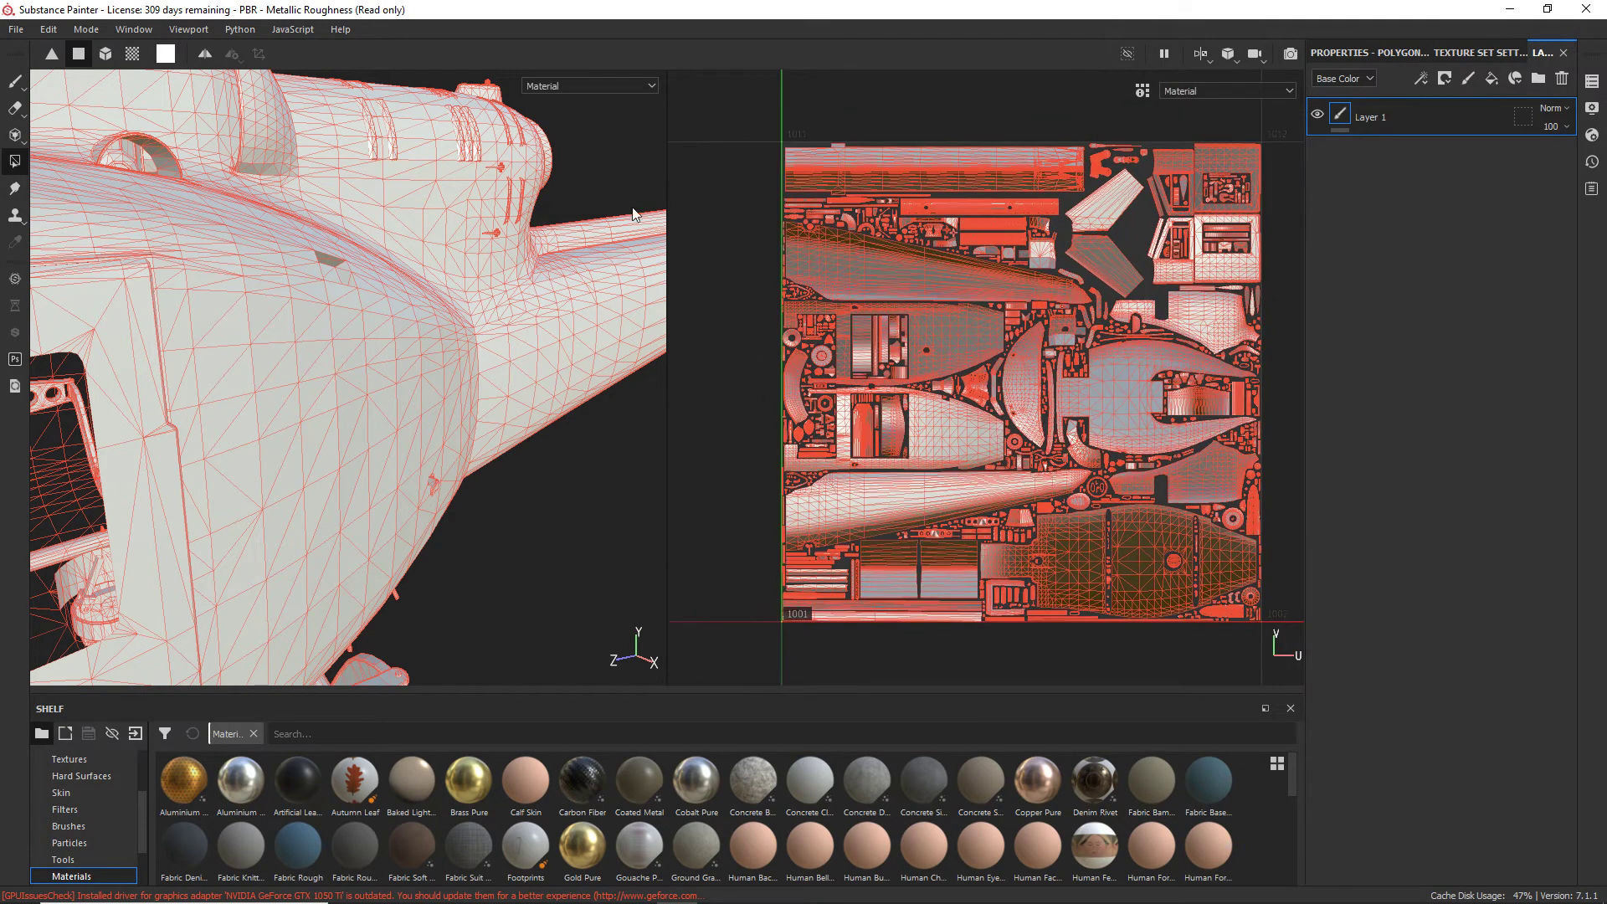
click(15, 81)
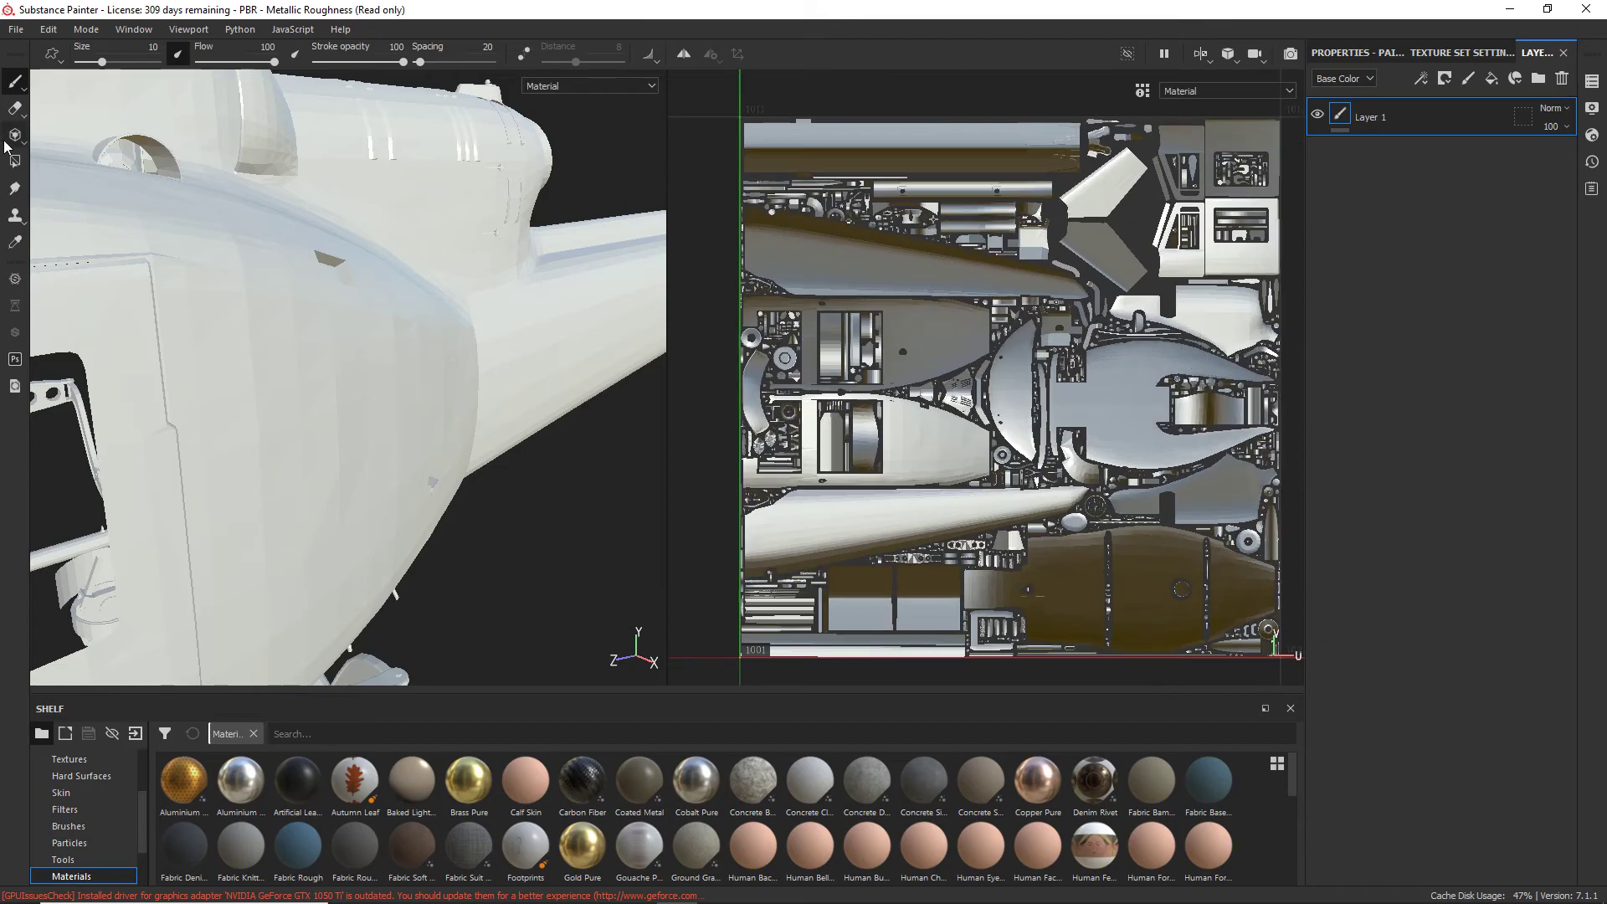
Step: Fill a polygon beside the fuselage door opening with white using Polygon Fill, and return to the Paint tool
click(14, 160)
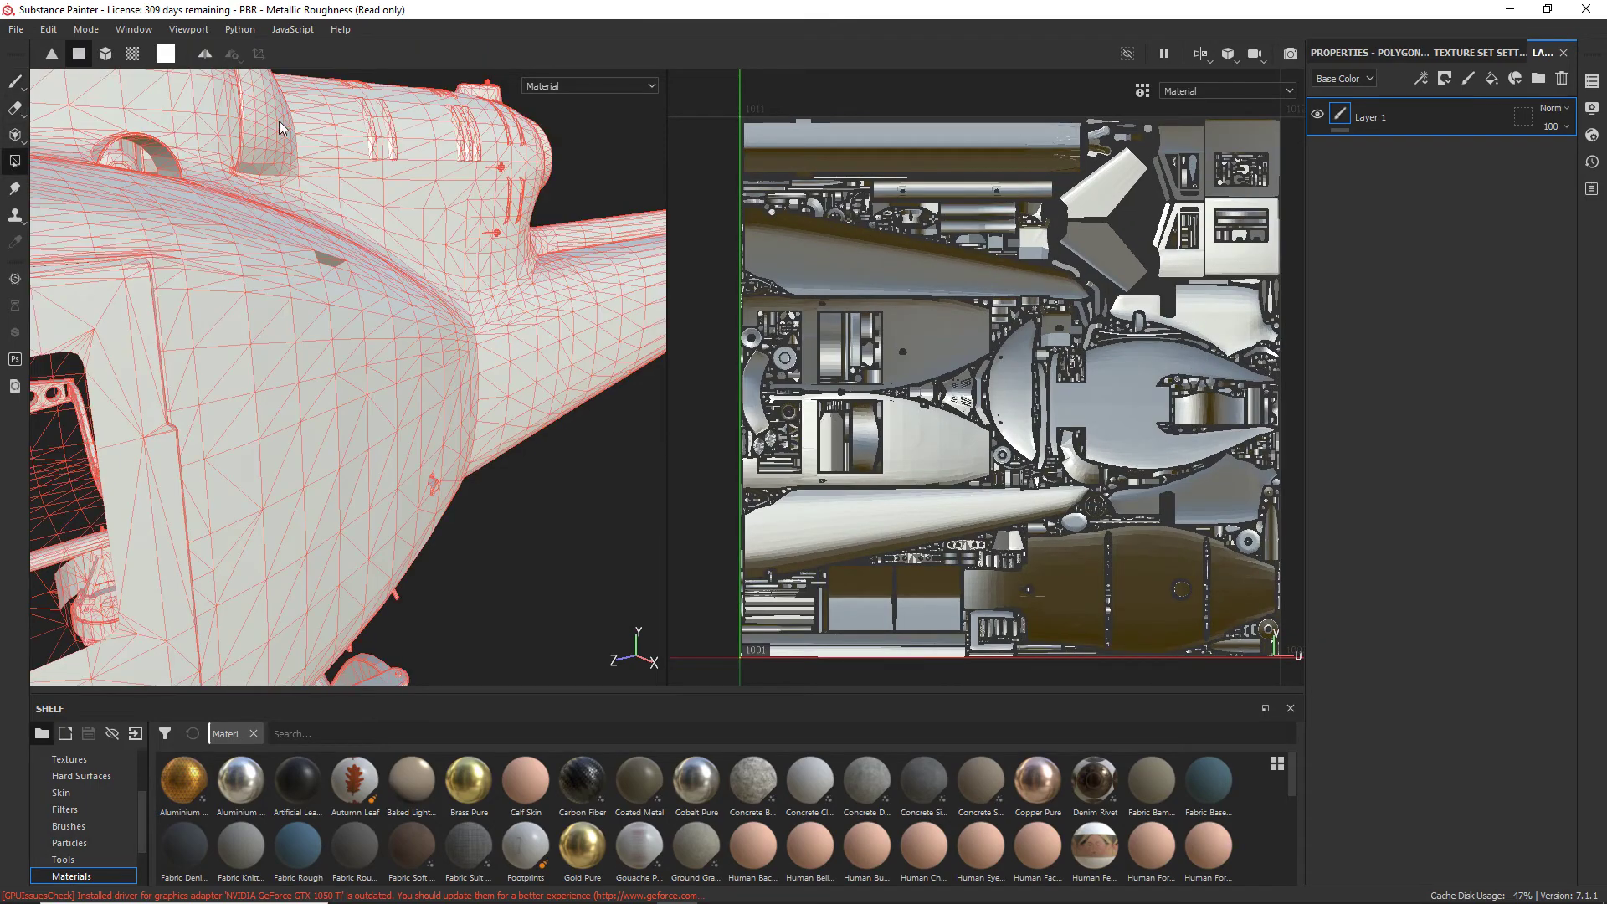
click(119, 479)
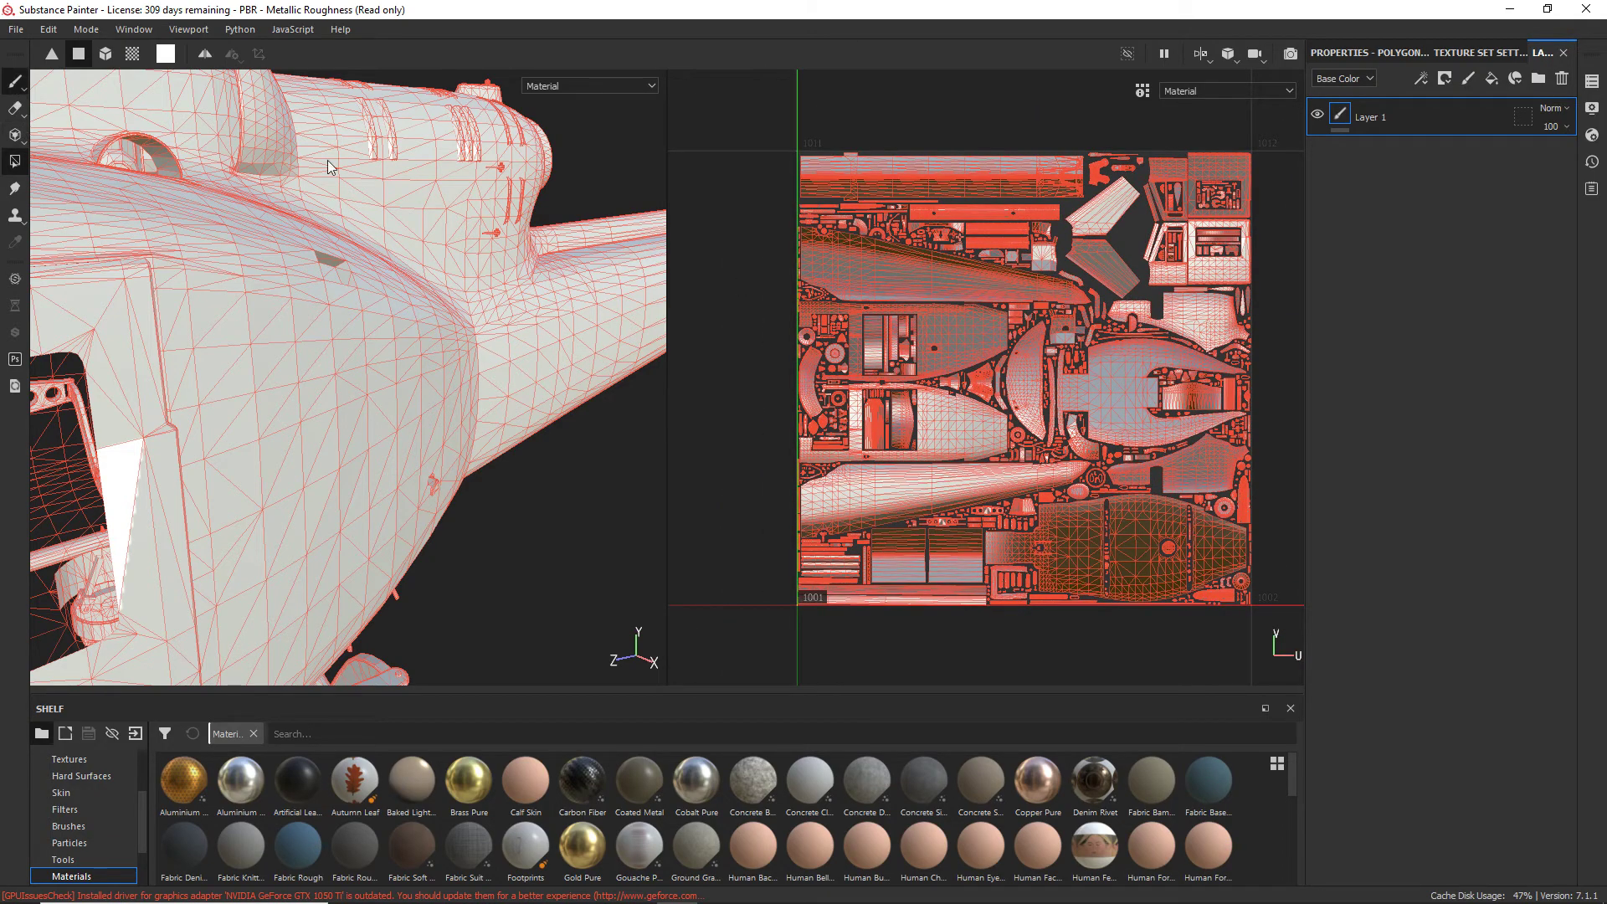
click(14, 80)
scroll(1077, 348, up, 1)
scroll(221, 314, down, 3)
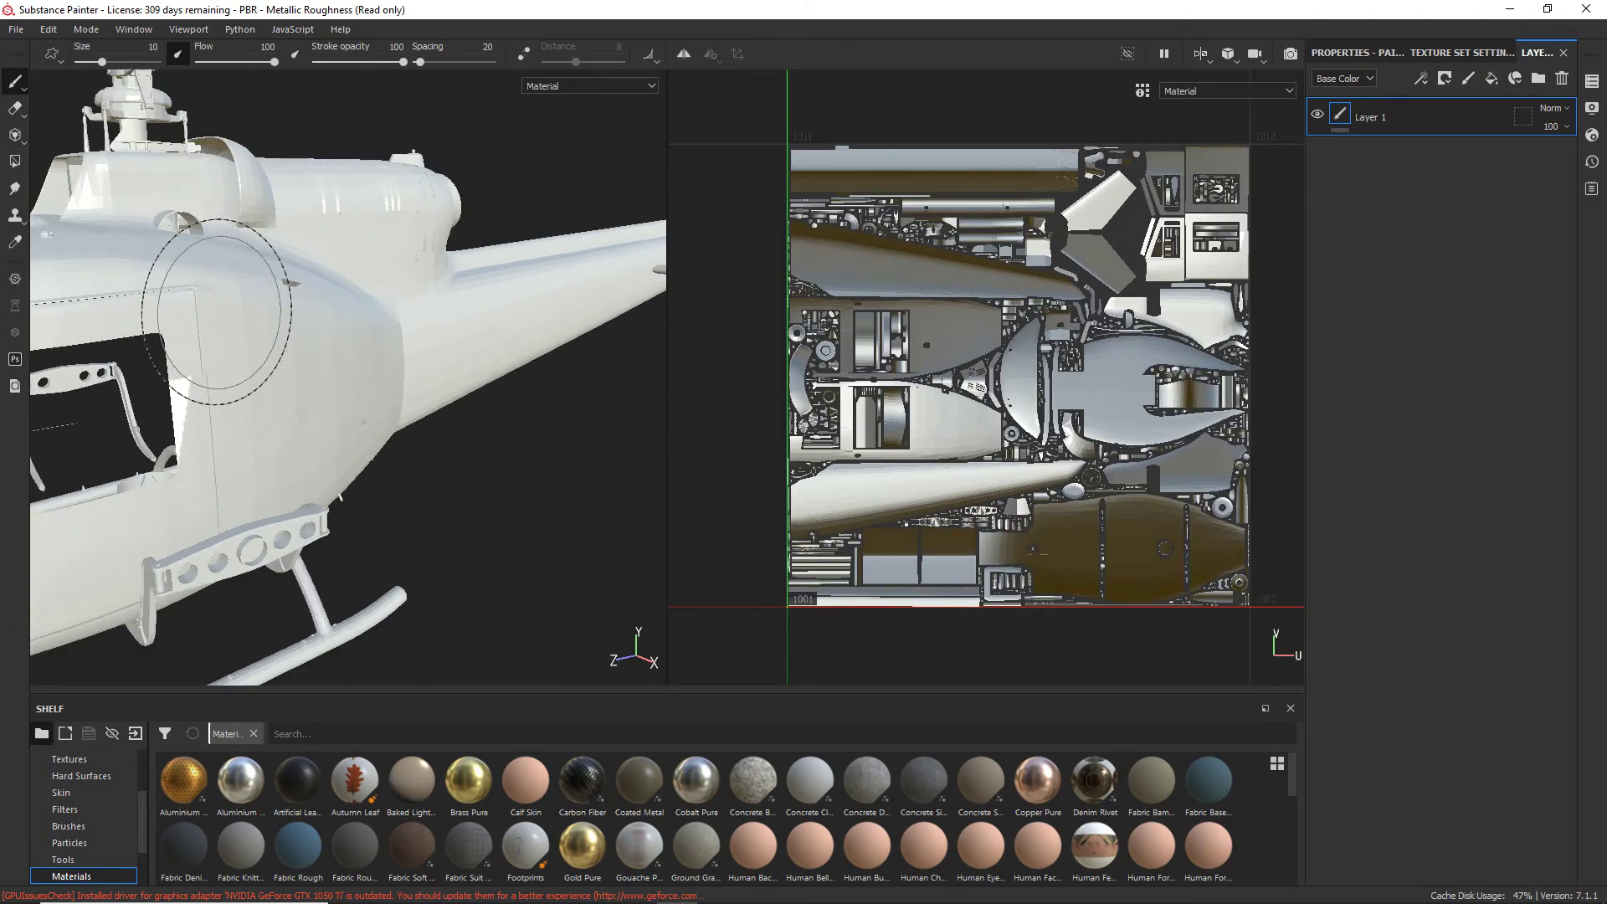
alt+drag(222, 314, 502, 175)
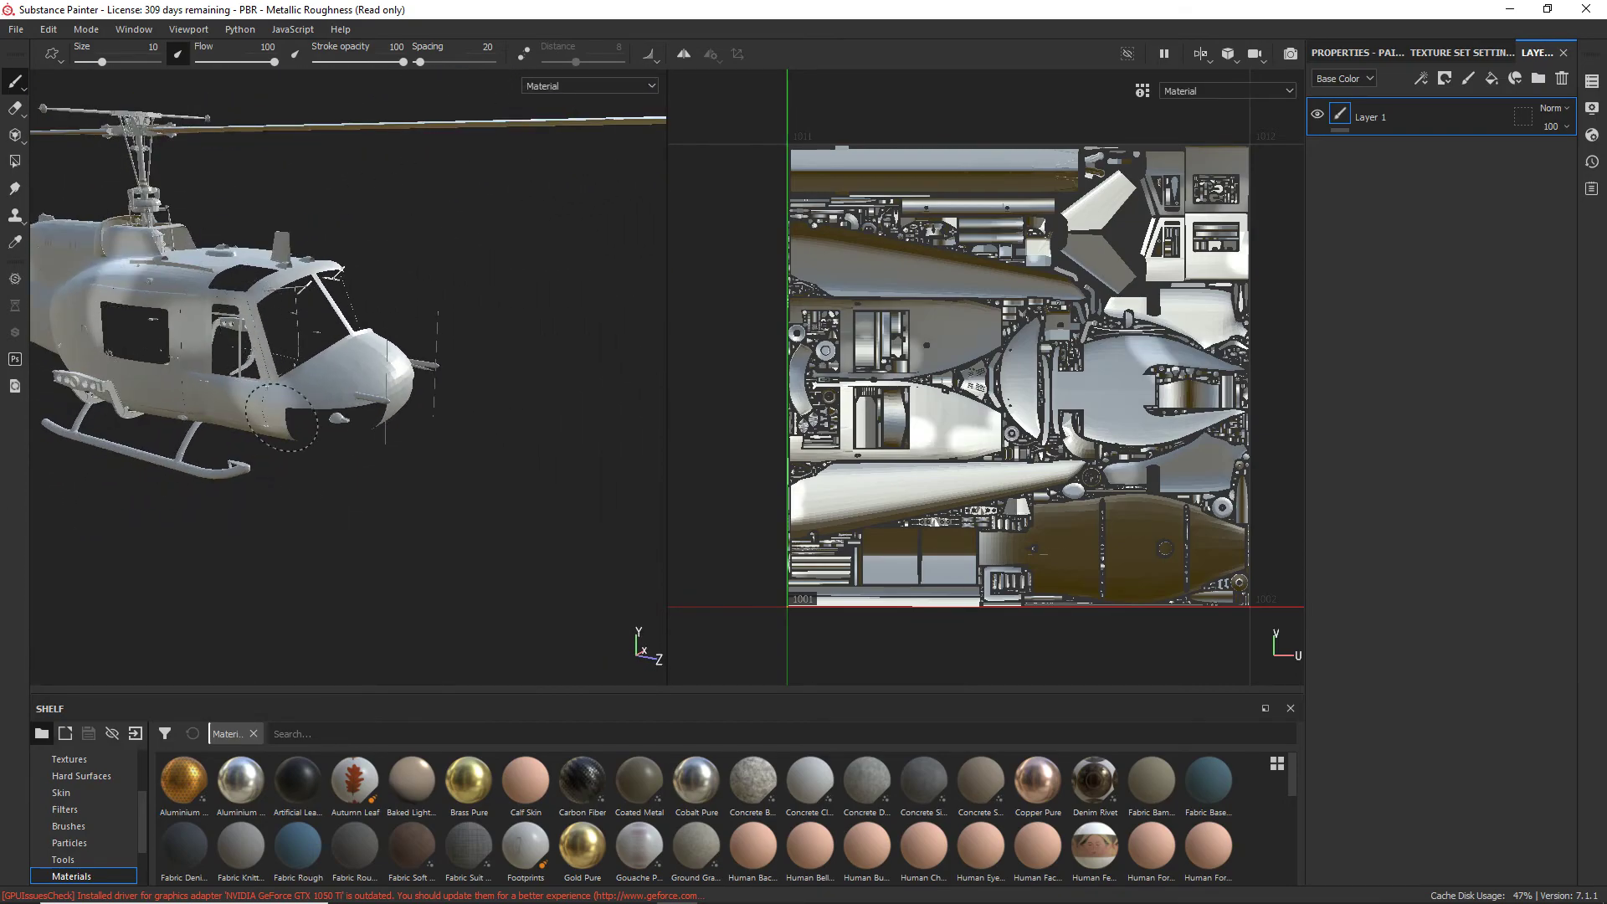